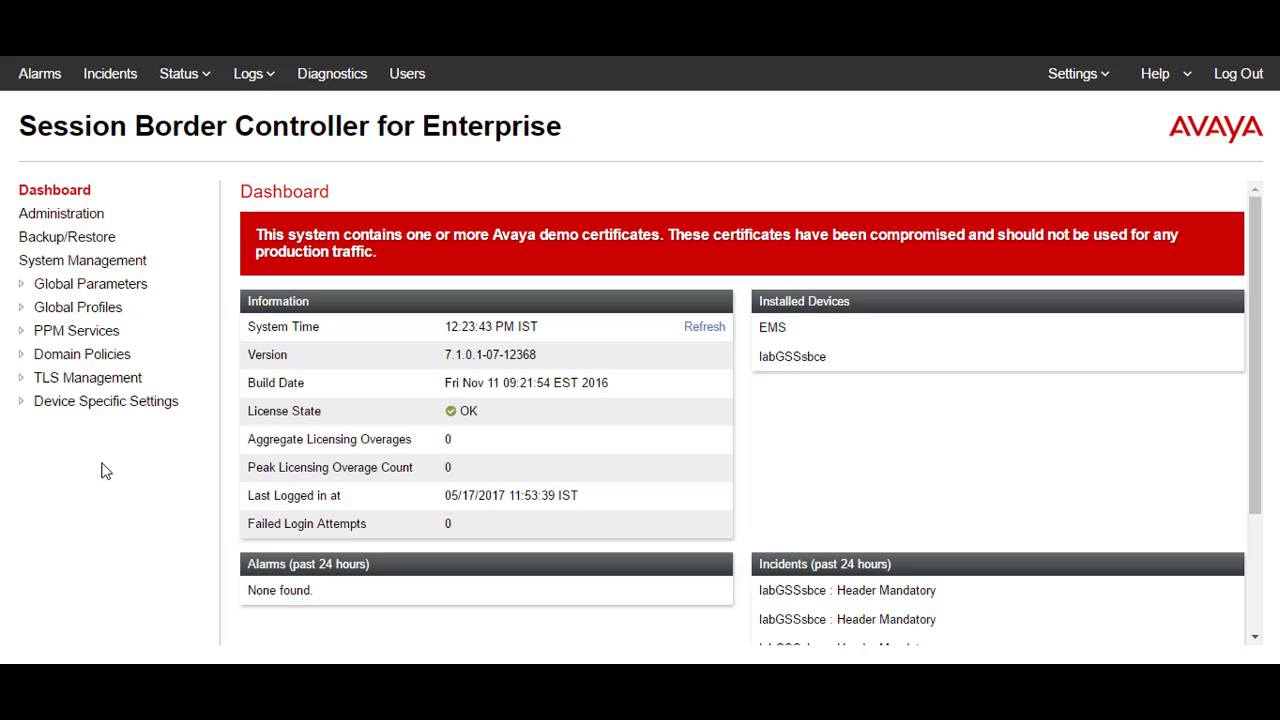
Go to TLS Management > Certificates and start a new Generate CSR request.
{"action": "left_click", "coordinate": [104, 382]}
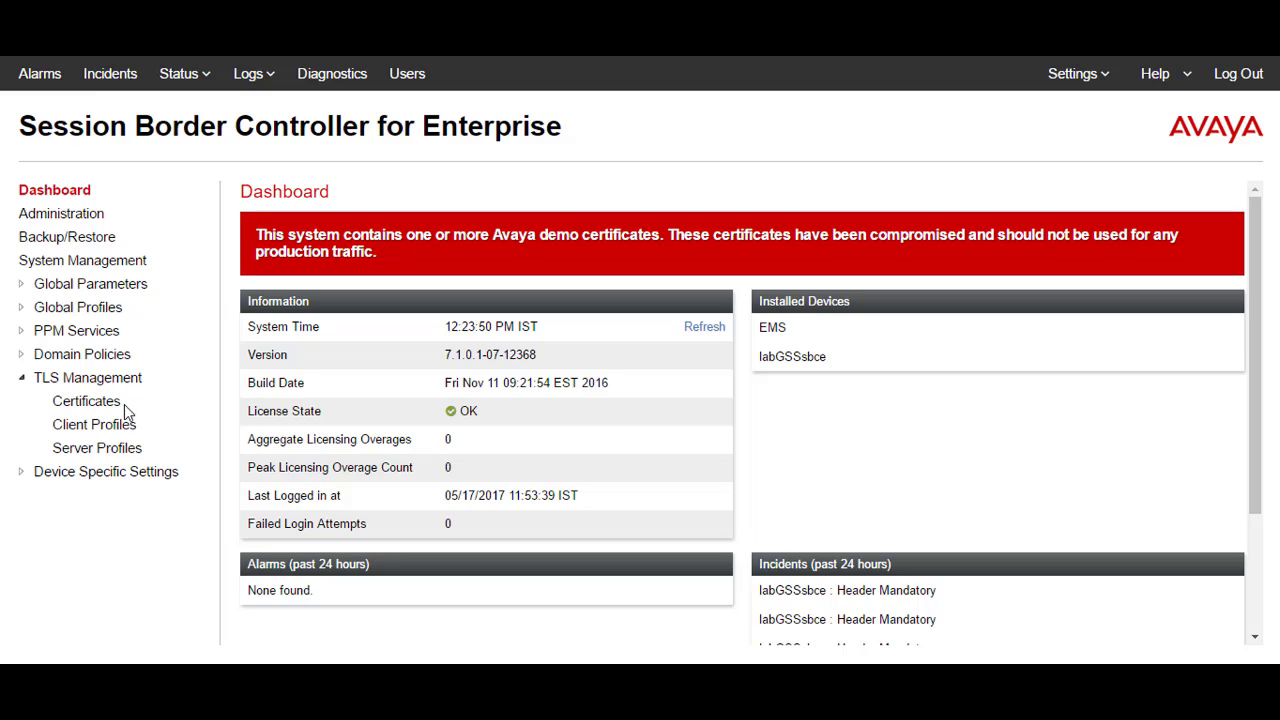
{"action": "left_click", "coordinate": [106, 410]}
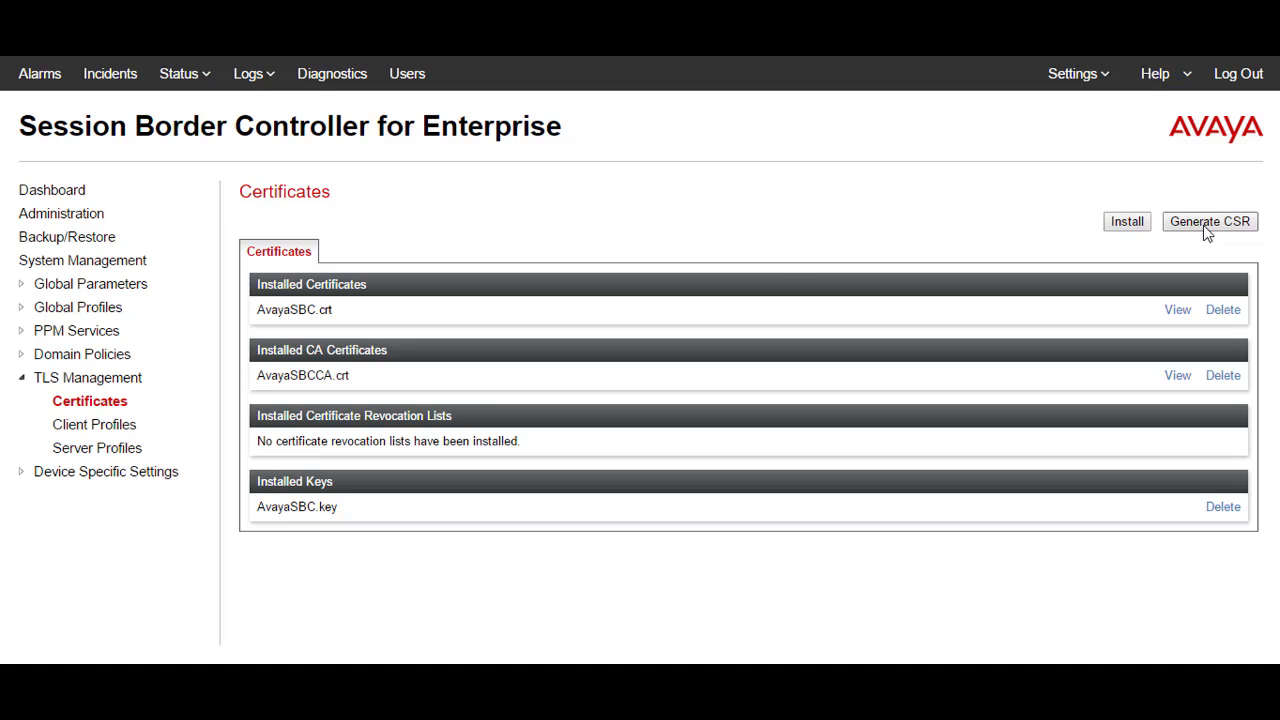
{"action": "left_click", "coordinate": [1205, 222]}
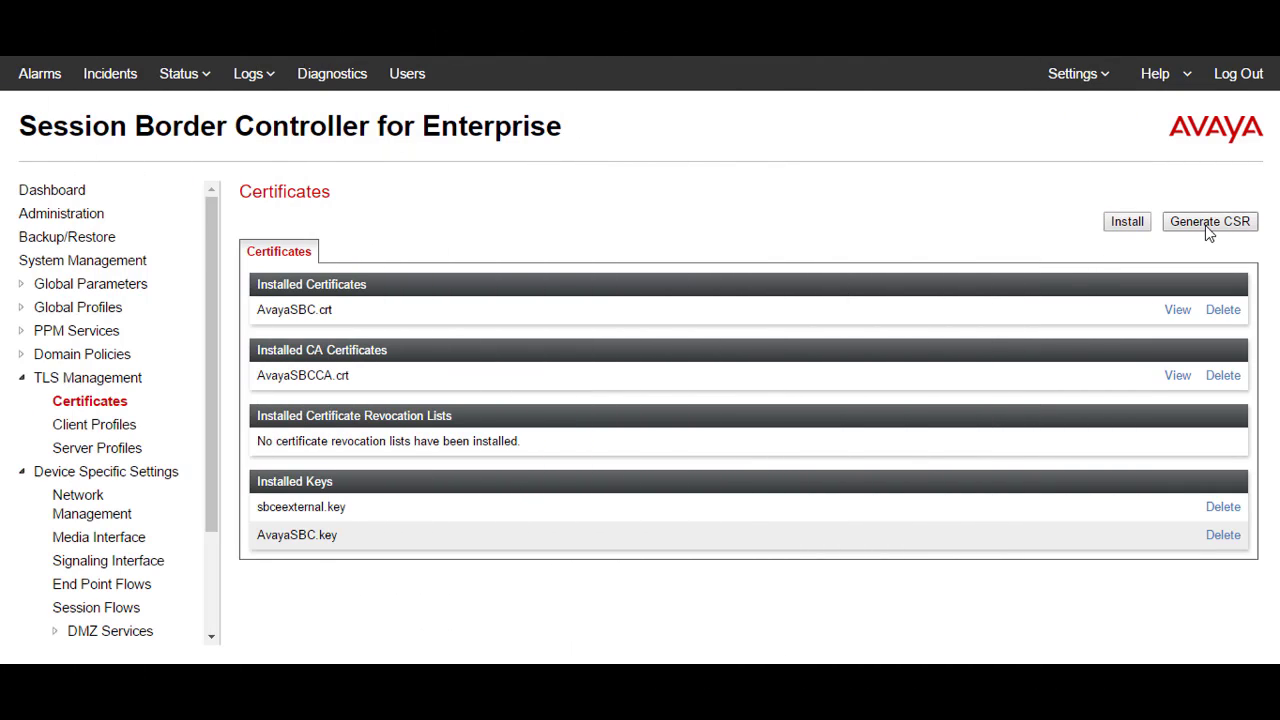
Fill the CSR subject with US, Dallas, Texas, Avaya, GSS and common name sbceExternal.
{"action": "left_click", "coordinate": [1205, 225]}
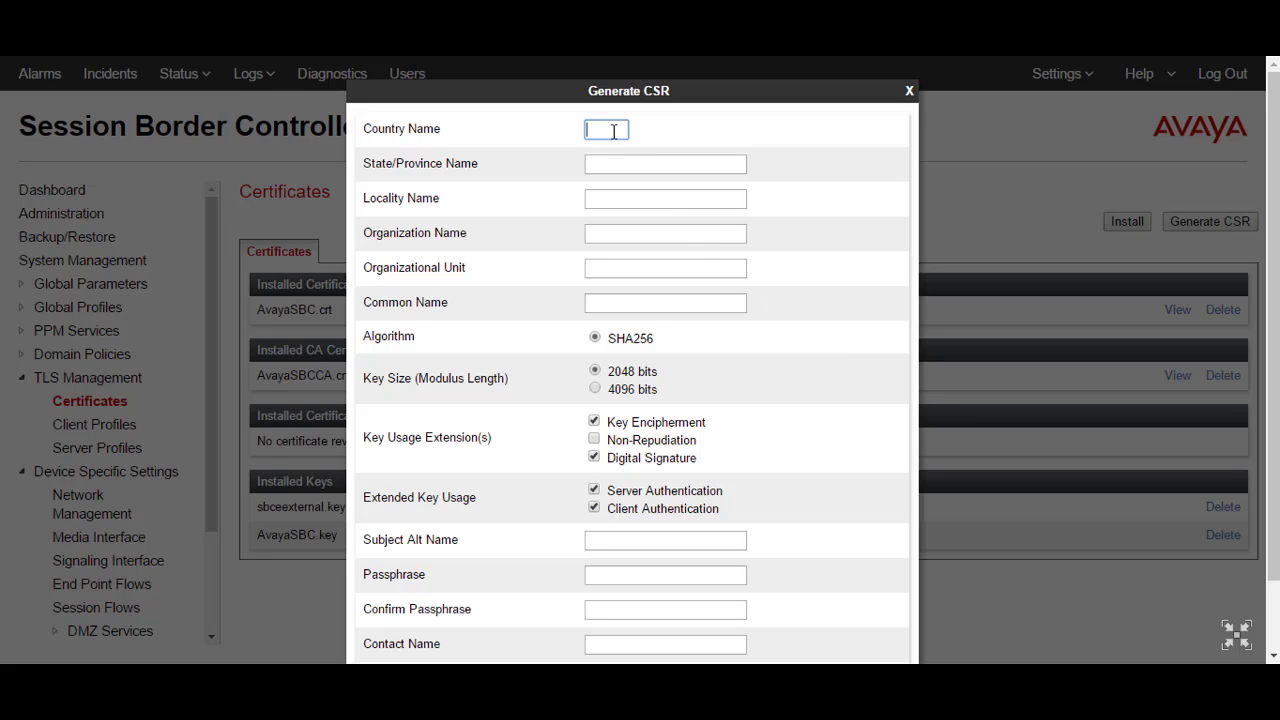
{"action": "type", "text": "US"}
{"action": "key", "text": "Tab"}
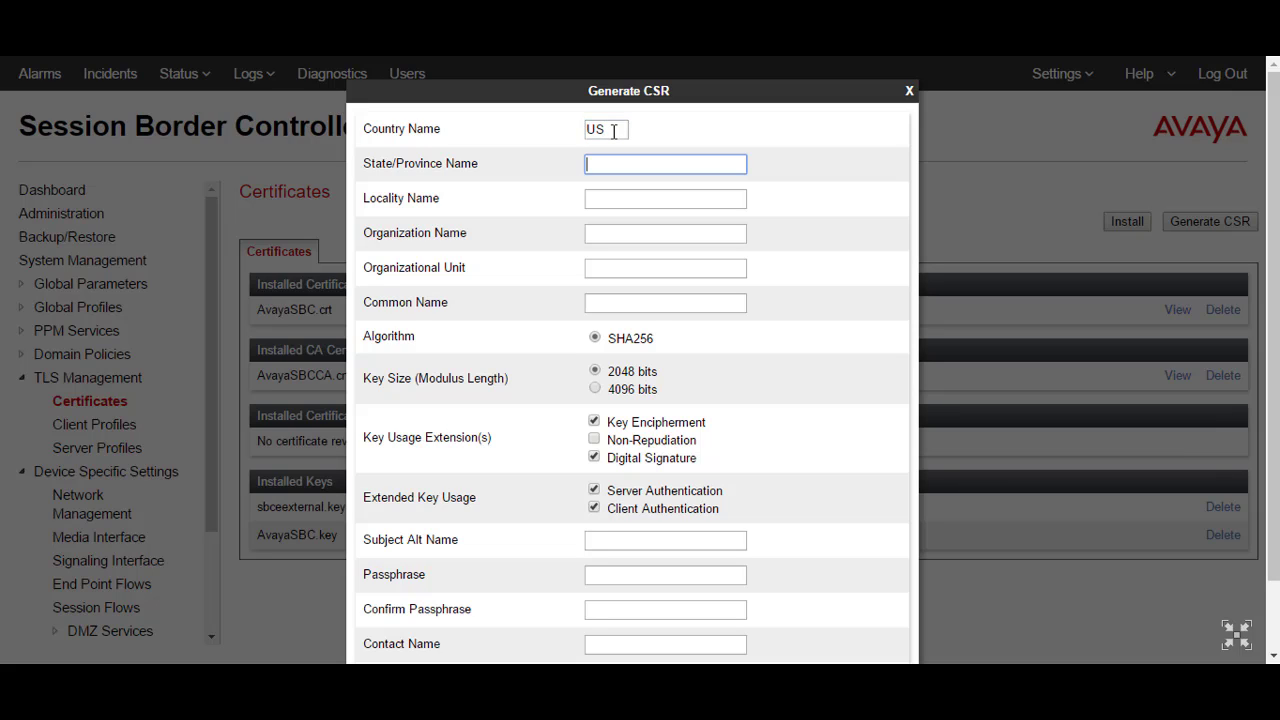
{"action": "type", "text": "Dallas"}
{"action": "key", "text": "Tab"}
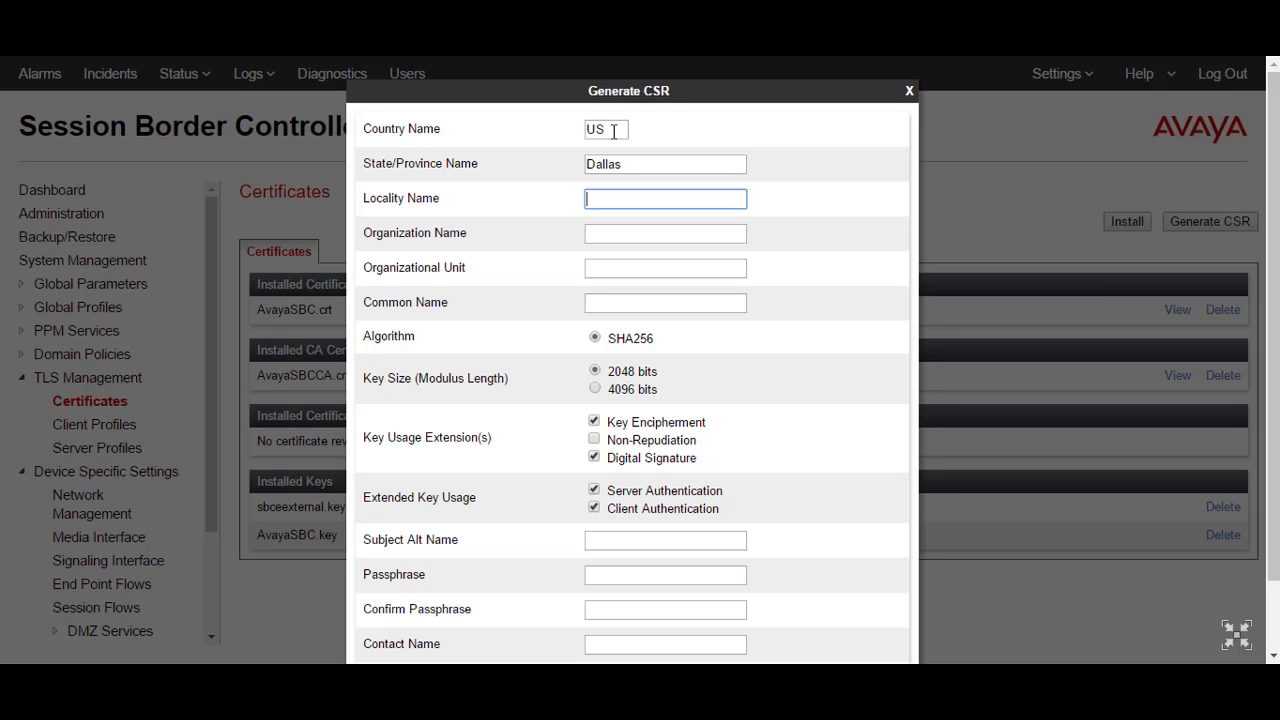
{"action": "type", "text": "Texas"}
{"action": "left_click", "coordinate": [598, 237]}
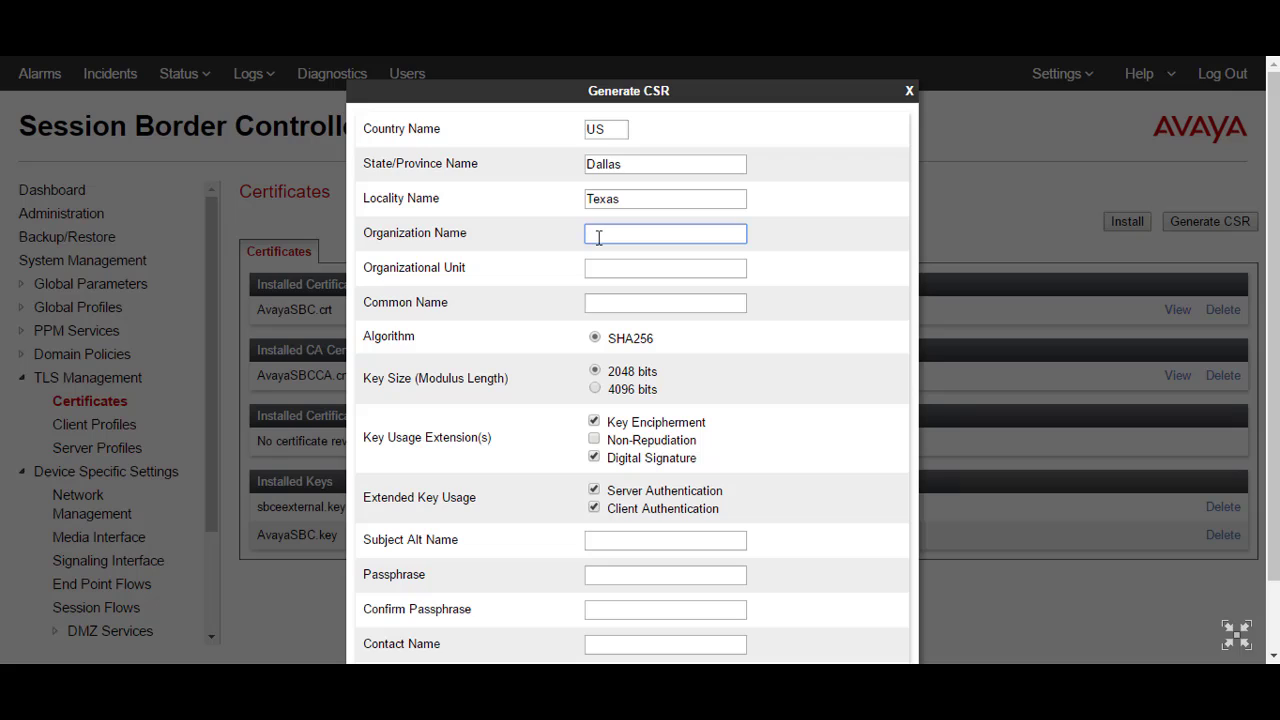
{"action": "type", "text": "Avaya"}
{"action": "key", "text": "Tab"}
{"action": "type", "text": "GSS"}
{"action": "key", "text": "Tab"}
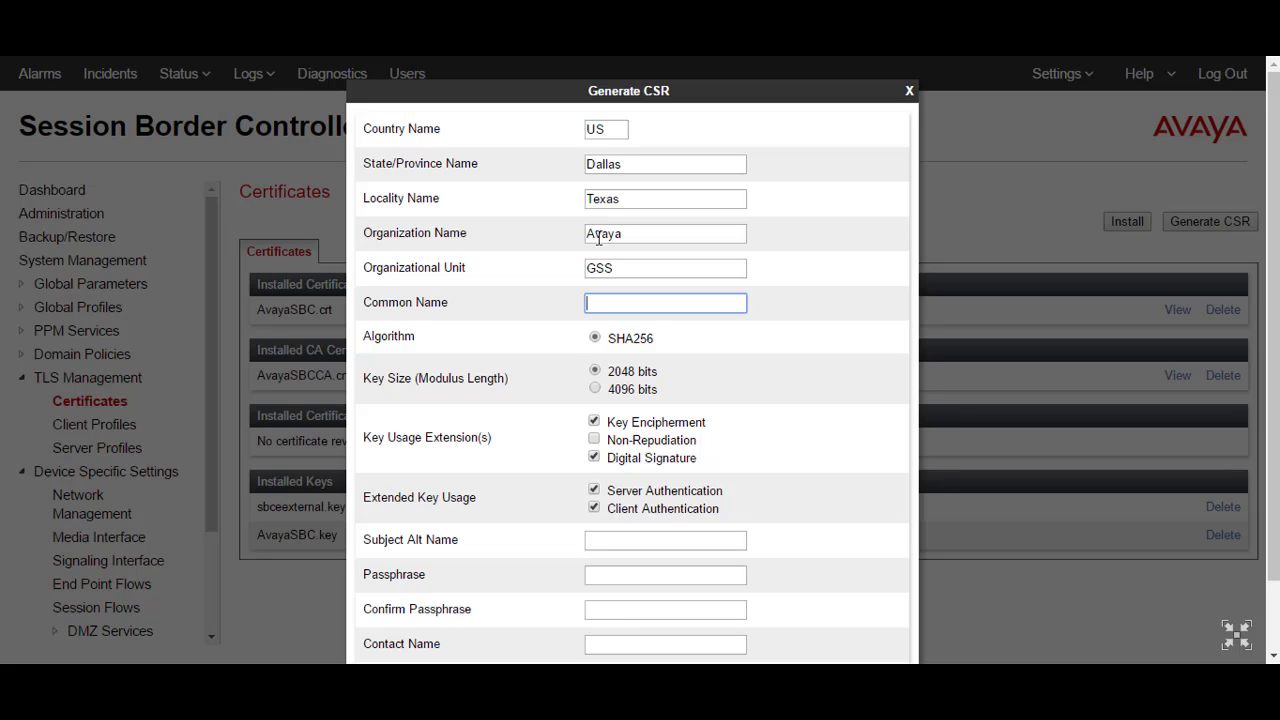
{"action": "type", "text": "sbceExternal"}
Tick Non-Repudiation and set Subject Alt Name to IP:10.133.9.65,DNS:gl.avaya.com.
{"action": "left_click", "coordinate": [594, 440]}
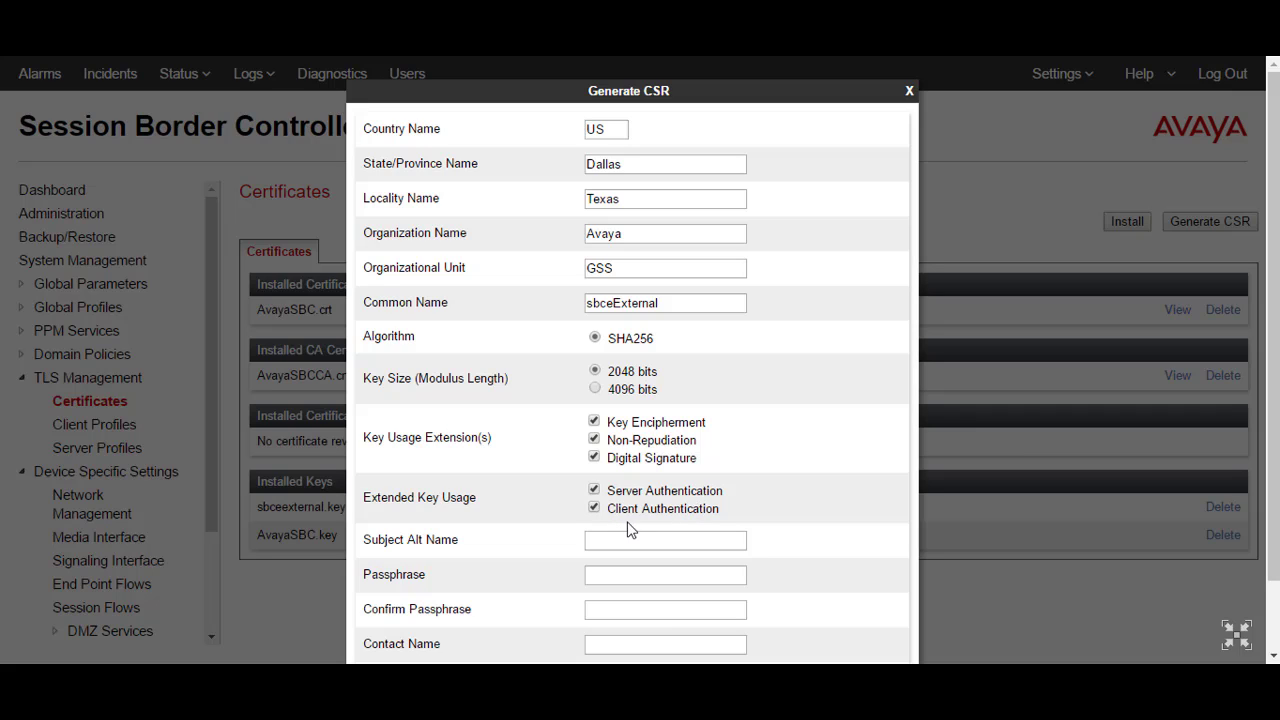
{"action": "left_click", "coordinate": [657, 540]}
{"action": "type", "text": "IP:10.133.9.65,DNS:"}
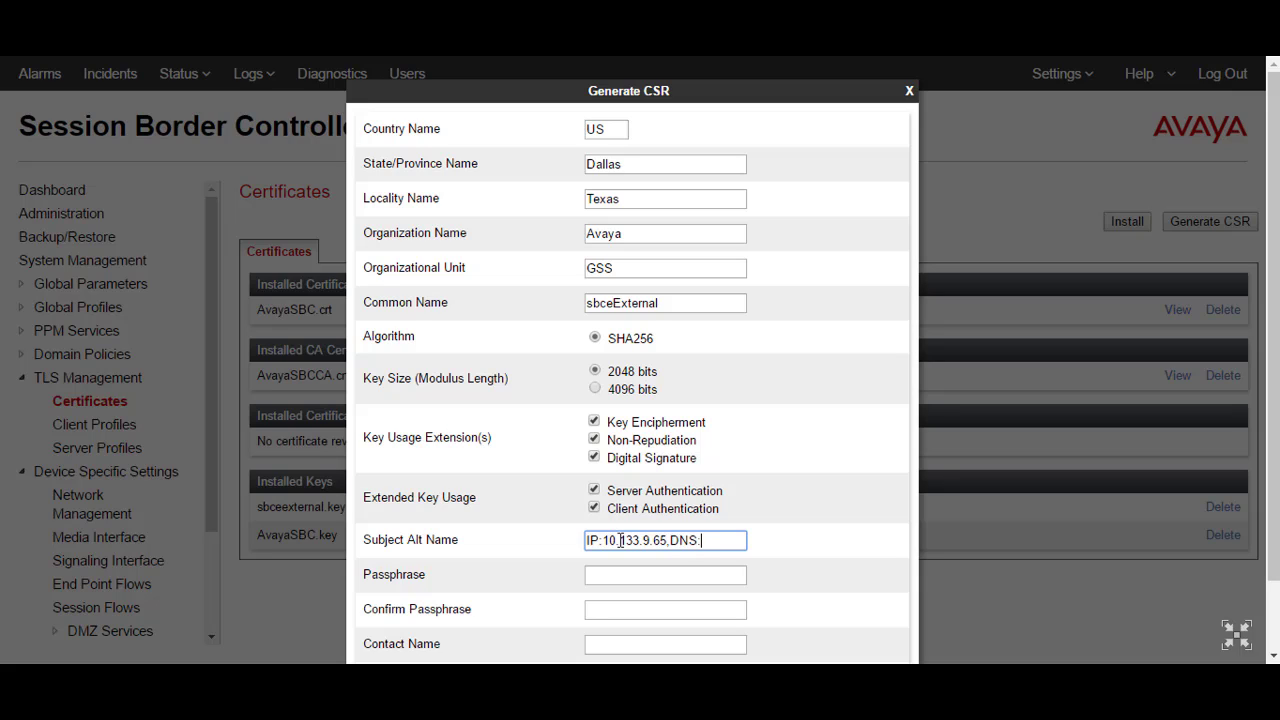
{"action": "type", "text": "gl.avaya.com"}
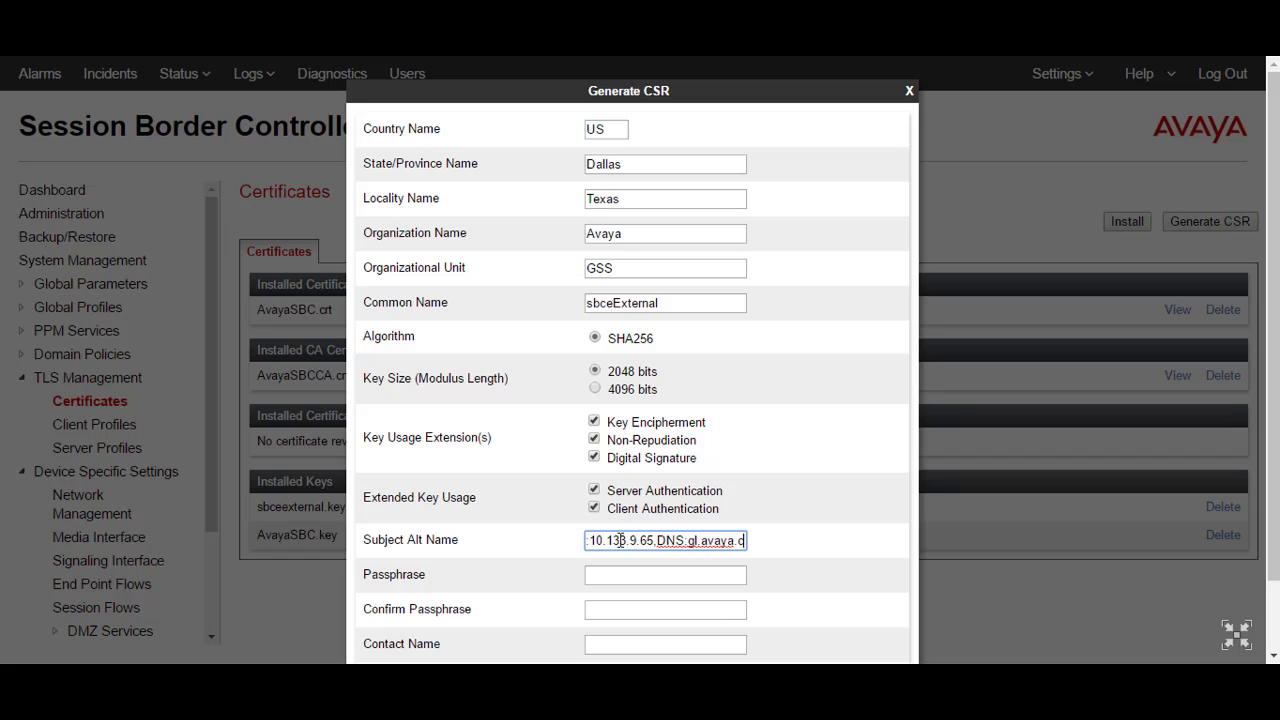
Enter the CSR passphrase and confirm it.
{"action": "left_click", "coordinate": [660, 577]}
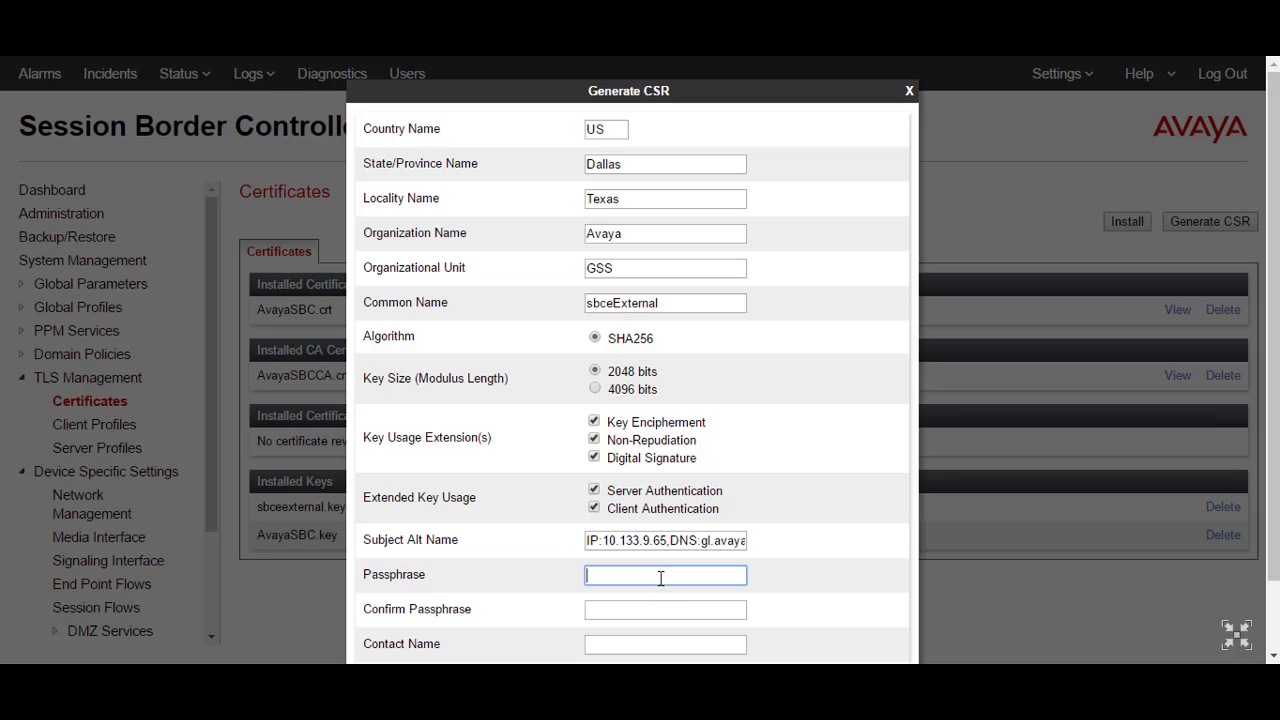
{"action": "type", "text": "••••••••"}
{"action": "left_click", "coordinate": [633, 608]}
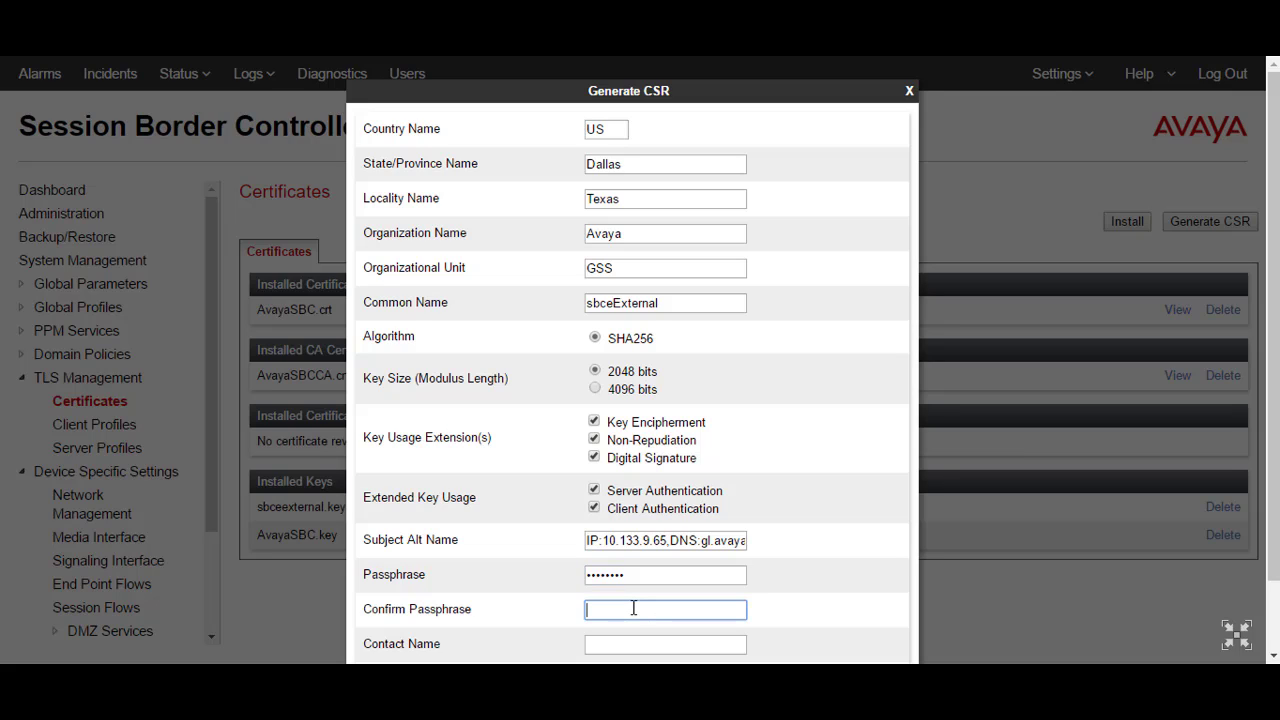
{"action": "type", "text": "••••••••"}
Fill in the contact name and contact e-mail.
{"action": "scroll", "coordinate": [684, 587], "scroll_direction": "down", "scroll_amount": 2}
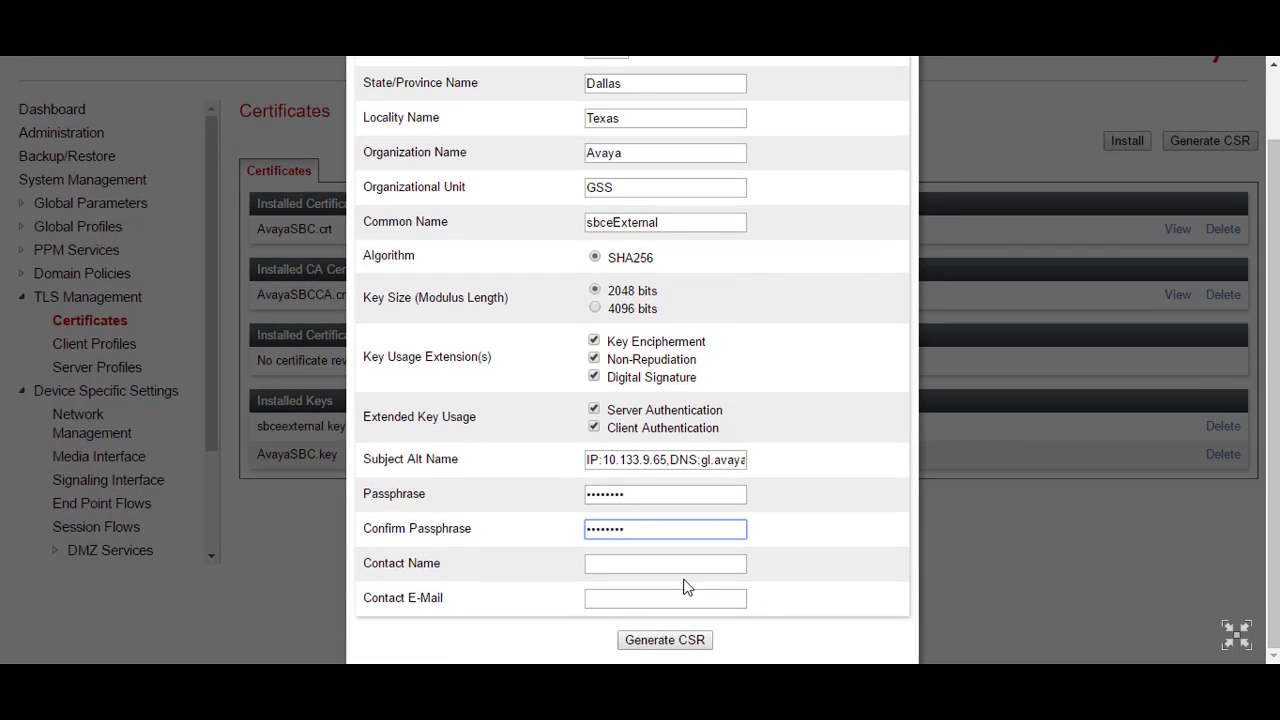
{"action": "left_click", "coordinate": [678, 564]}
{"action": "type", "text": "Anis"}
{"action": "key", "text": "Tab"}
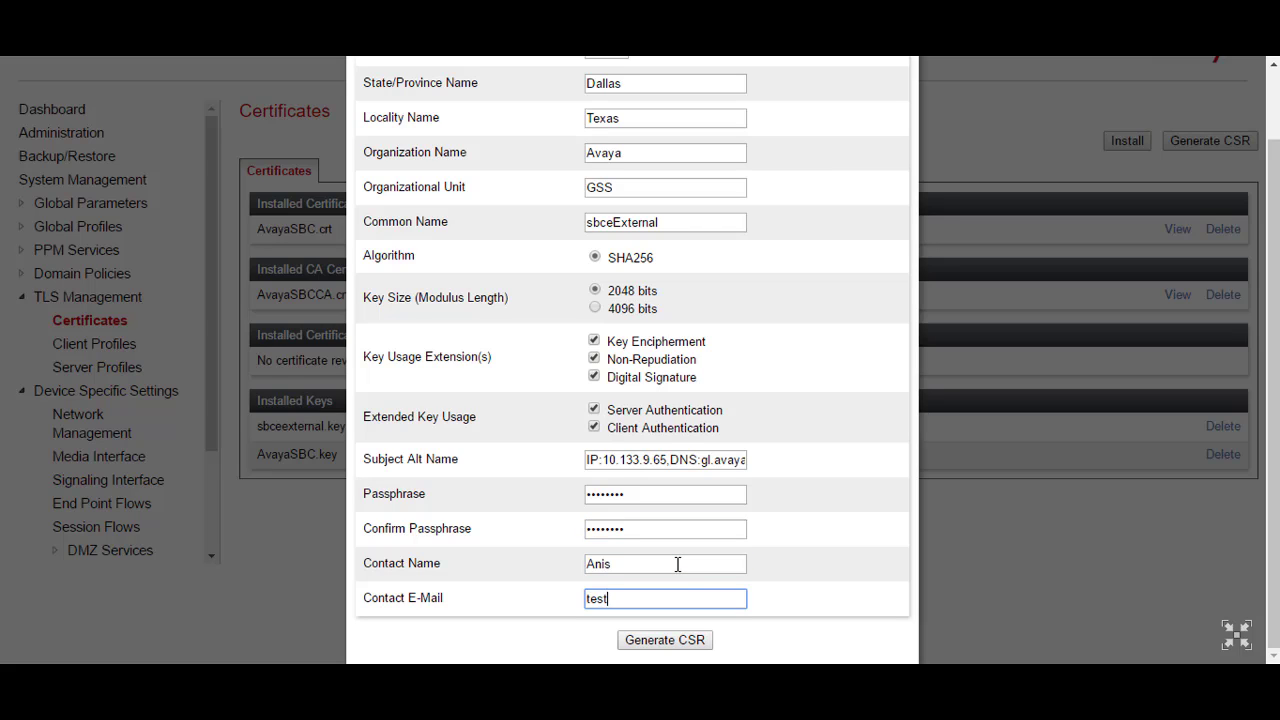
Generate the CSR and highlight its subject, CA:FALSE, key usages, server/client usages and IP/DNS alternative names.
{"action": "left_click", "coordinate": [662, 639]}
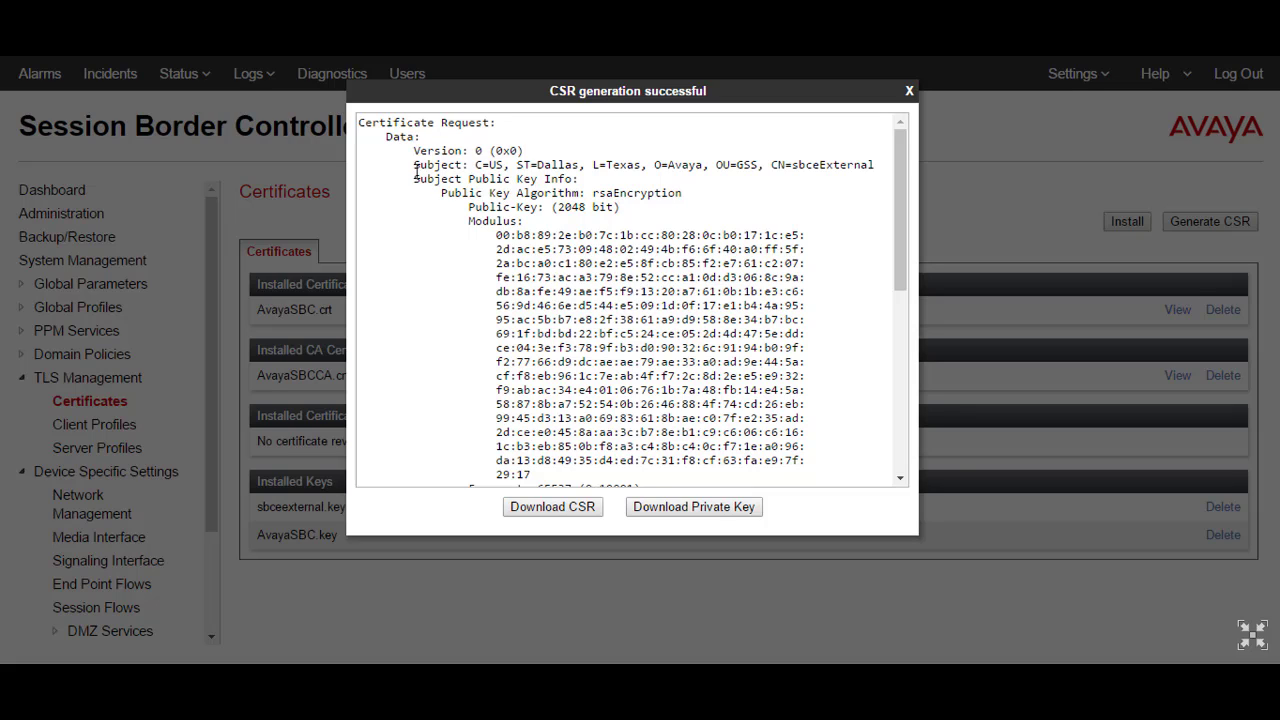
{"action": "left_click_drag", "start_coordinate": [414, 168], "coordinate": [879, 168]}
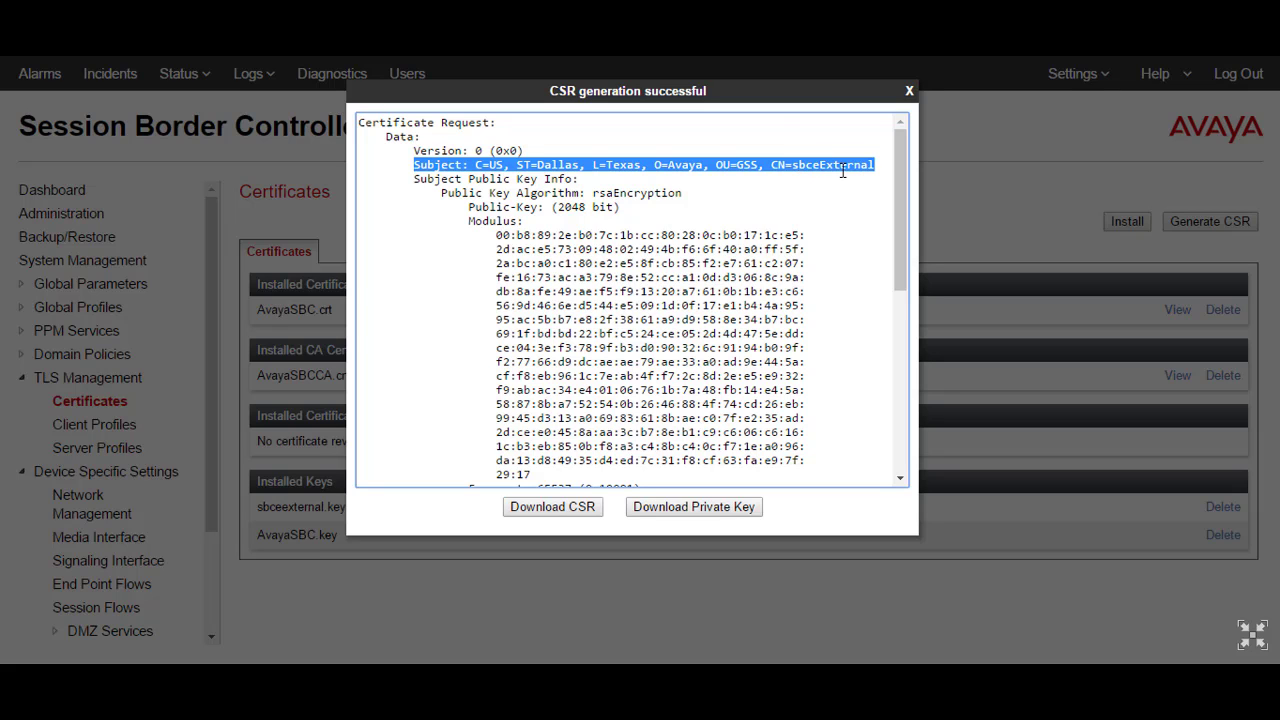
{"action": "left_click_drag", "start_coordinate": [897, 171], "coordinate": [923, 290]}
{"action": "left_click_drag", "start_coordinate": [468, 298], "coordinate": [526, 293]}
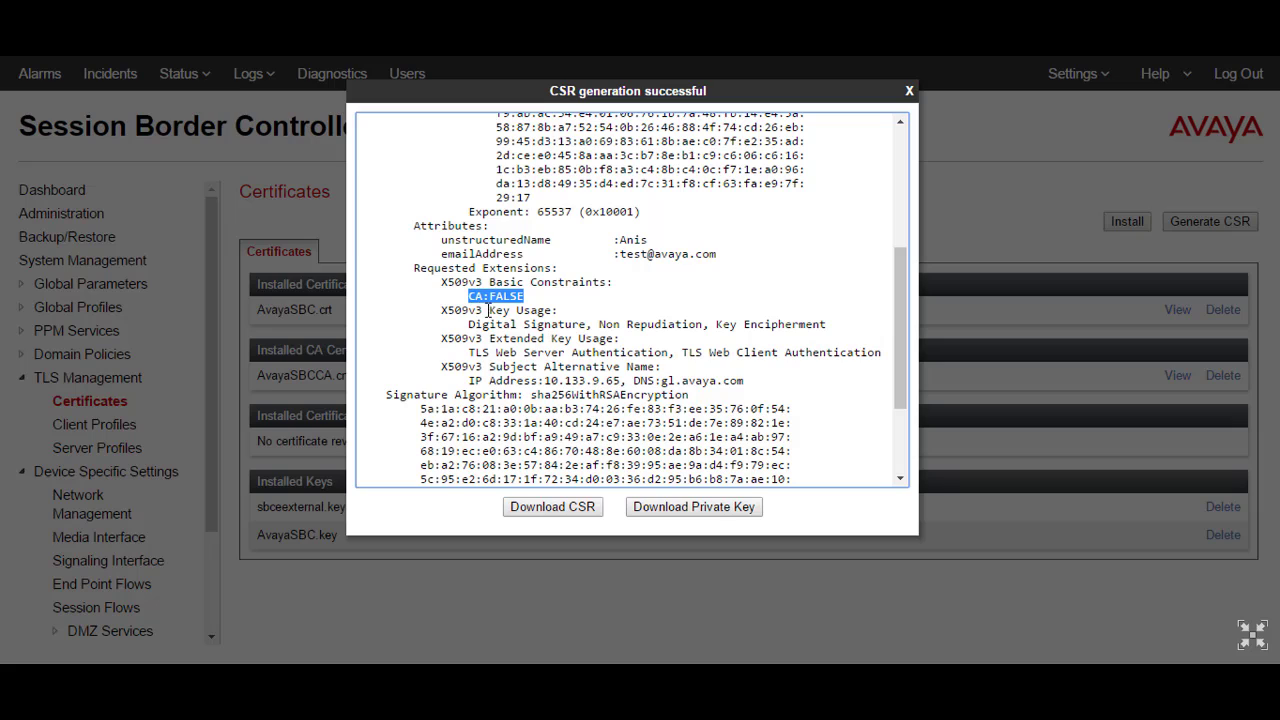
{"action": "mouse_move", "coordinate": [468, 324]}
{"action": "left_mouse_down"}
{"action": "mouse_move", "coordinate": [830, 326]}
{"action": "mouse_move", "coordinate": [898, 340]}
{"action": "mouse_move", "coordinate": [899, 358]}
{"action": "left_mouse_up"}
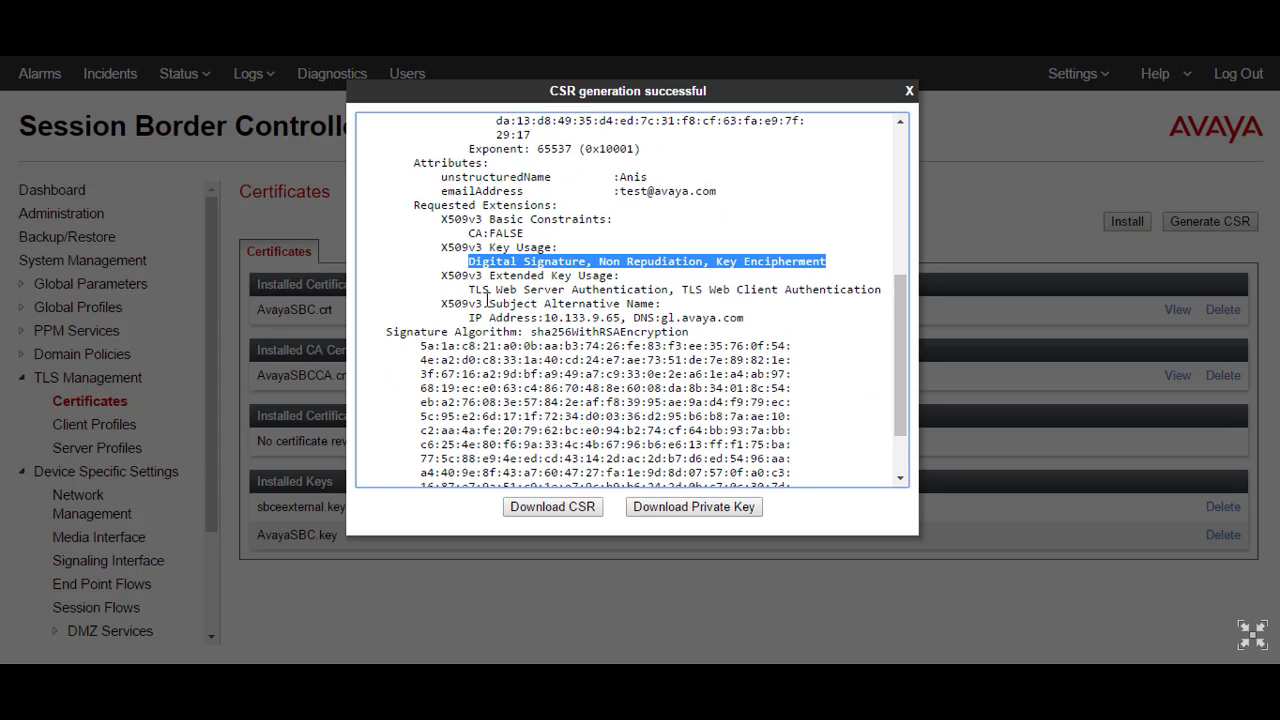
{"action": "left_click_drag", "start_coordinate": [468, 289], "coordinate": [881, 294]}
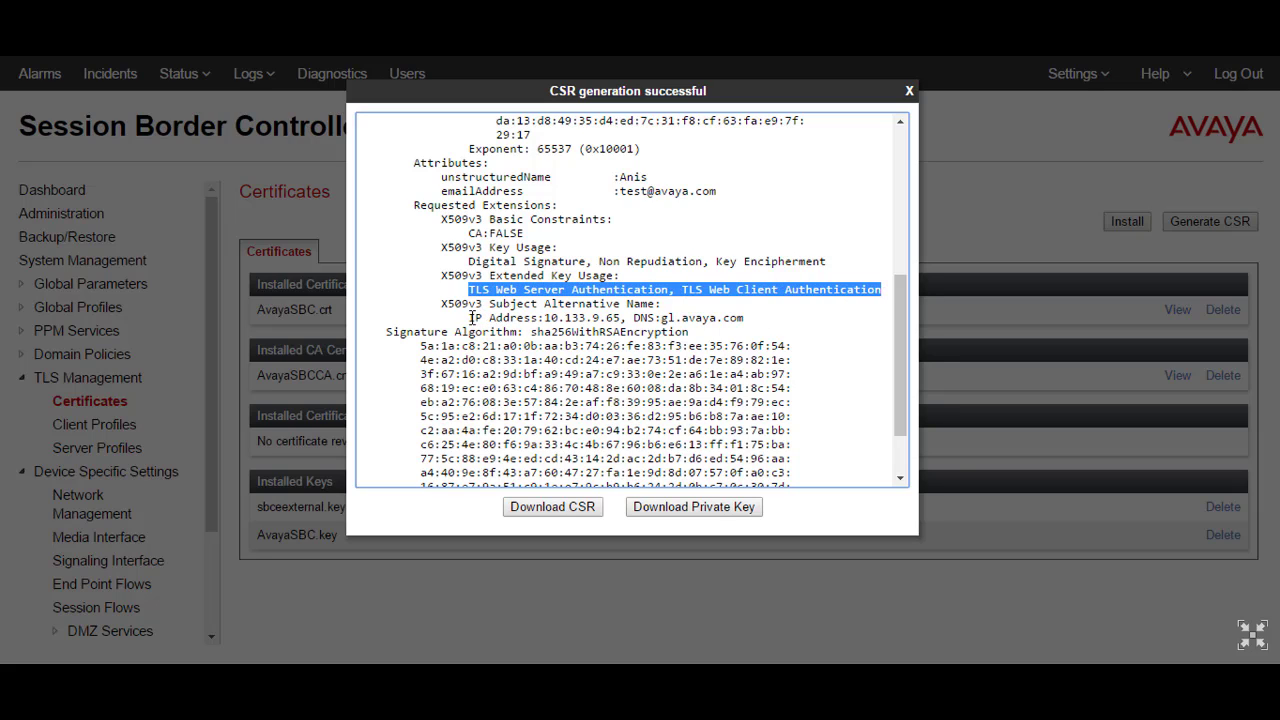
{"action": "left_click_drag", "start_coordinate": [469, 318], "coordinate": [750, 317]}
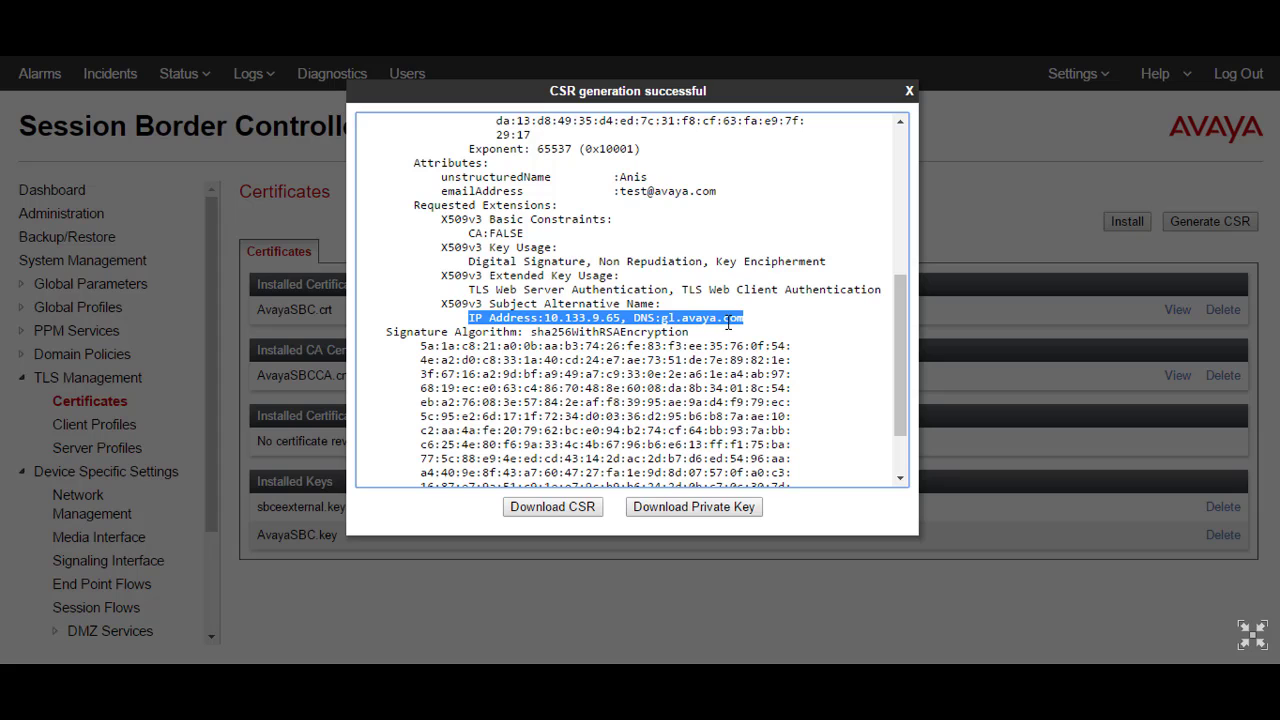
{"action": "left_click_drag", "start_coordinate": [899, 335], "coordinate": [899, 367]}
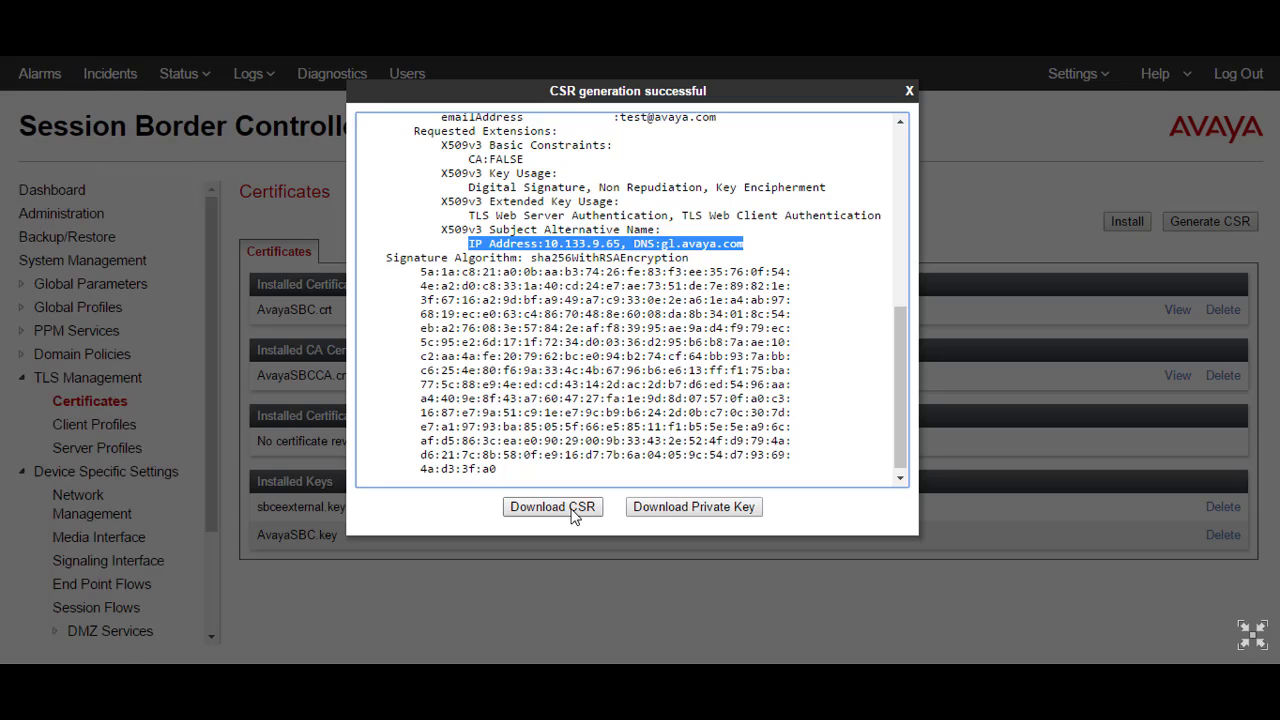
Download the sbceExternal CSR, then open Add End Entity in System Manager's certificate authority.
{"action": "left_click", "coordinate": [572, 510]}
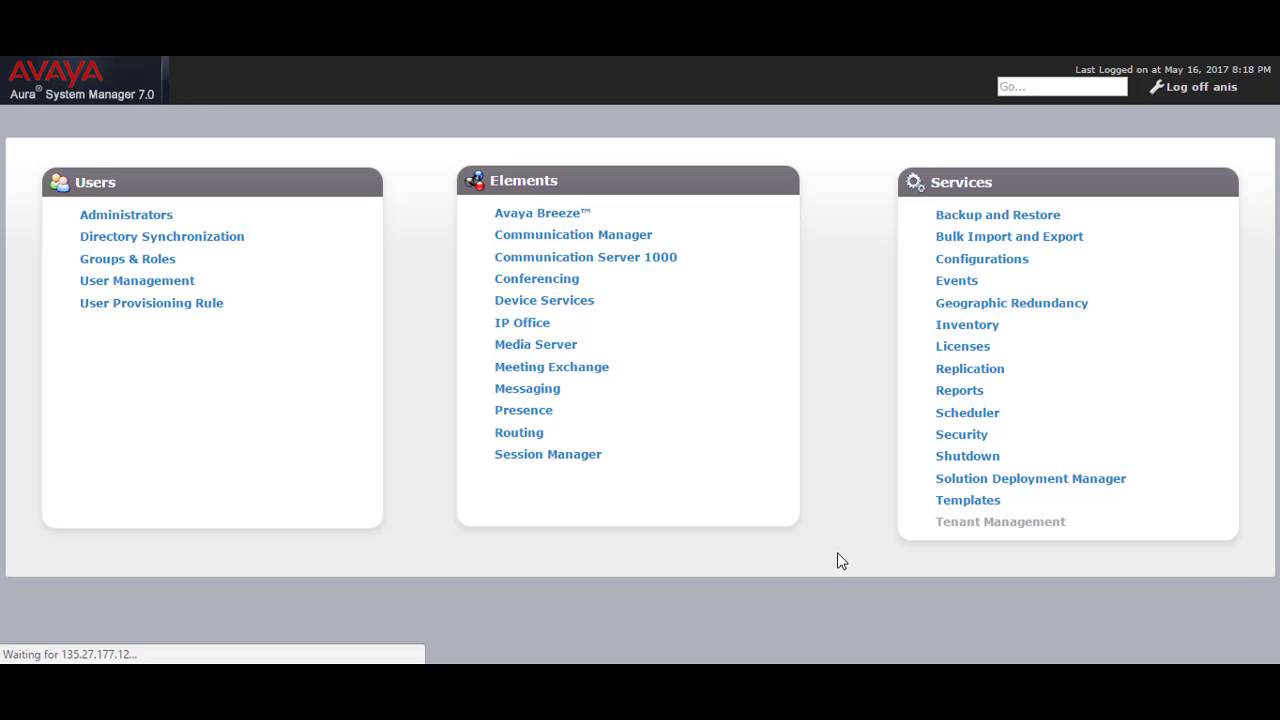
{"action": "left_click", "coordinate": [954, 440]}
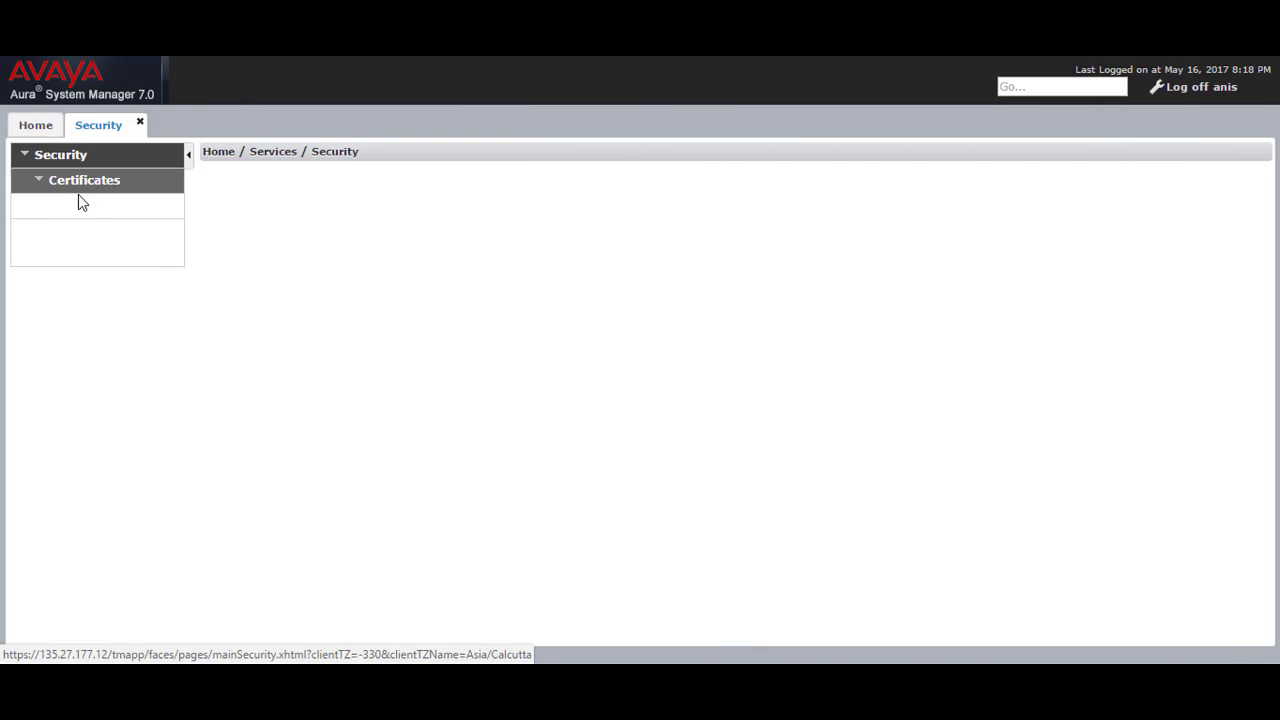
{"action": "left_click", "coordinate": [78, 207]}
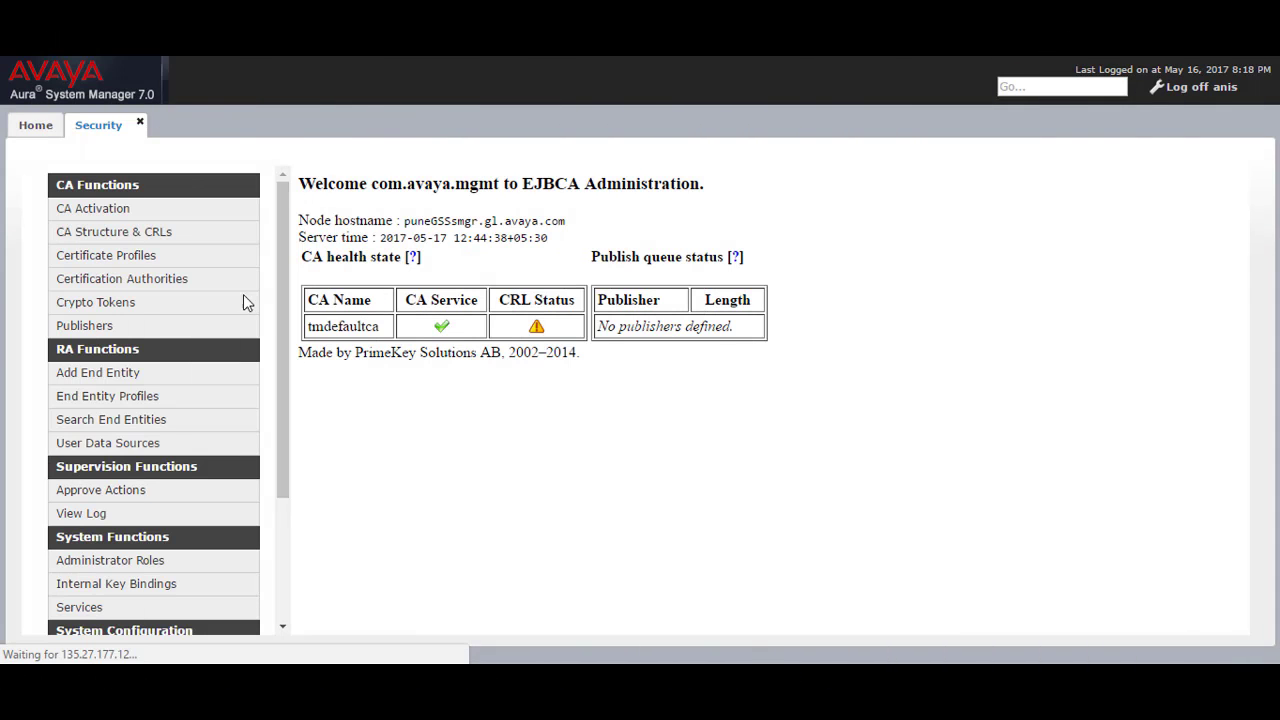
{"action": "left_click", "coordinate": [96, 376]}
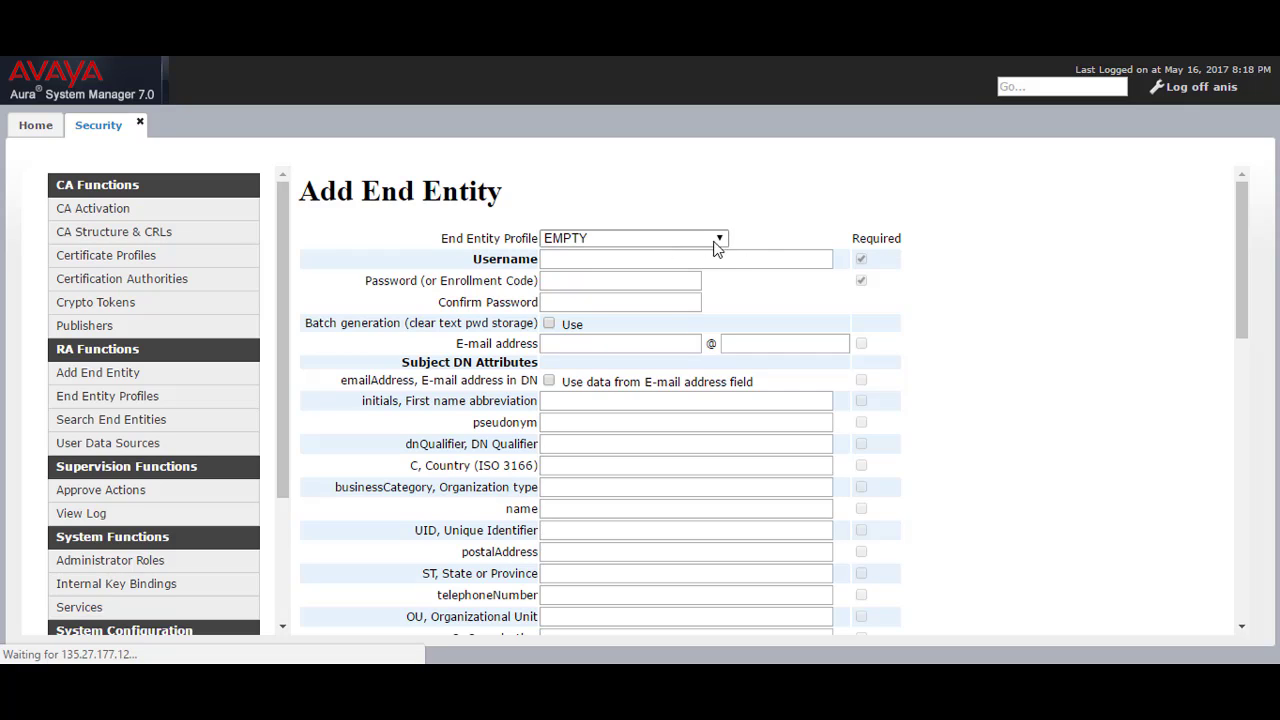
Choose the EXTERNAL_CSR_PROFILE end entity profile and enter the end entity username.
{"action": "left_click", "coordinate": [720, 240]}
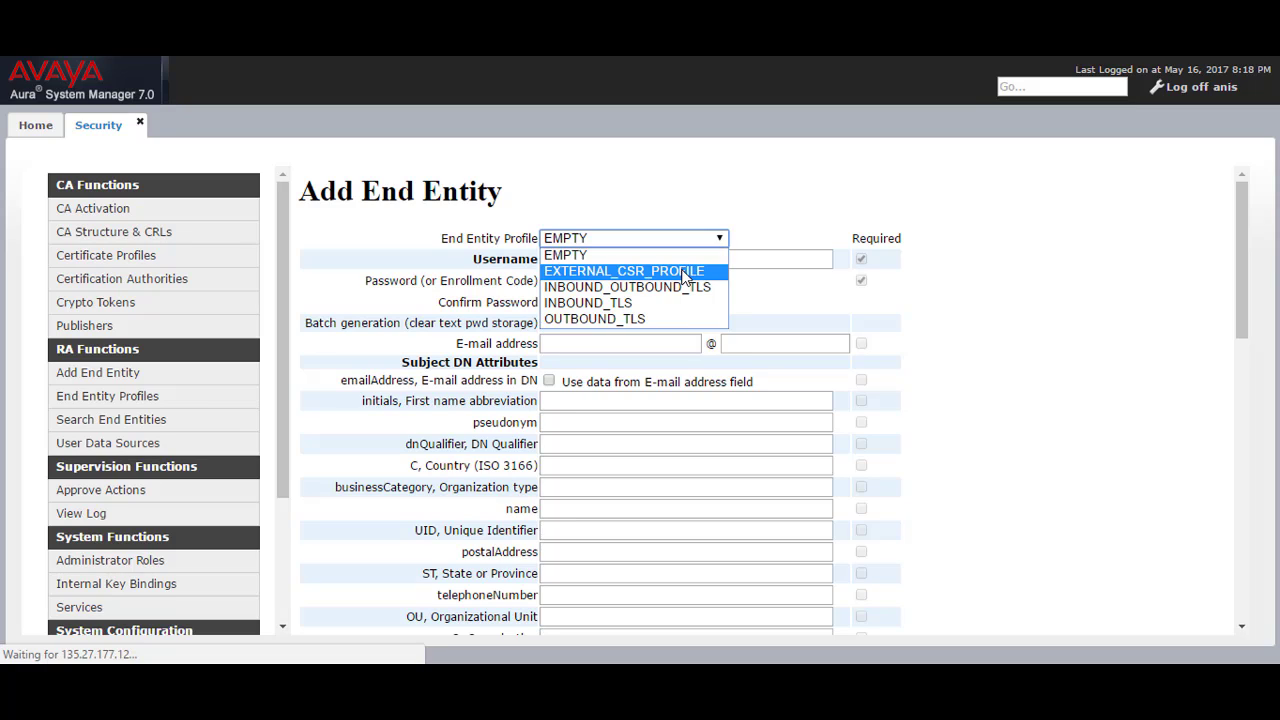
{"action": "left_click", "coordinate": [684, 276]}
{"action": "left_click", "coordinate": [639, 260]}
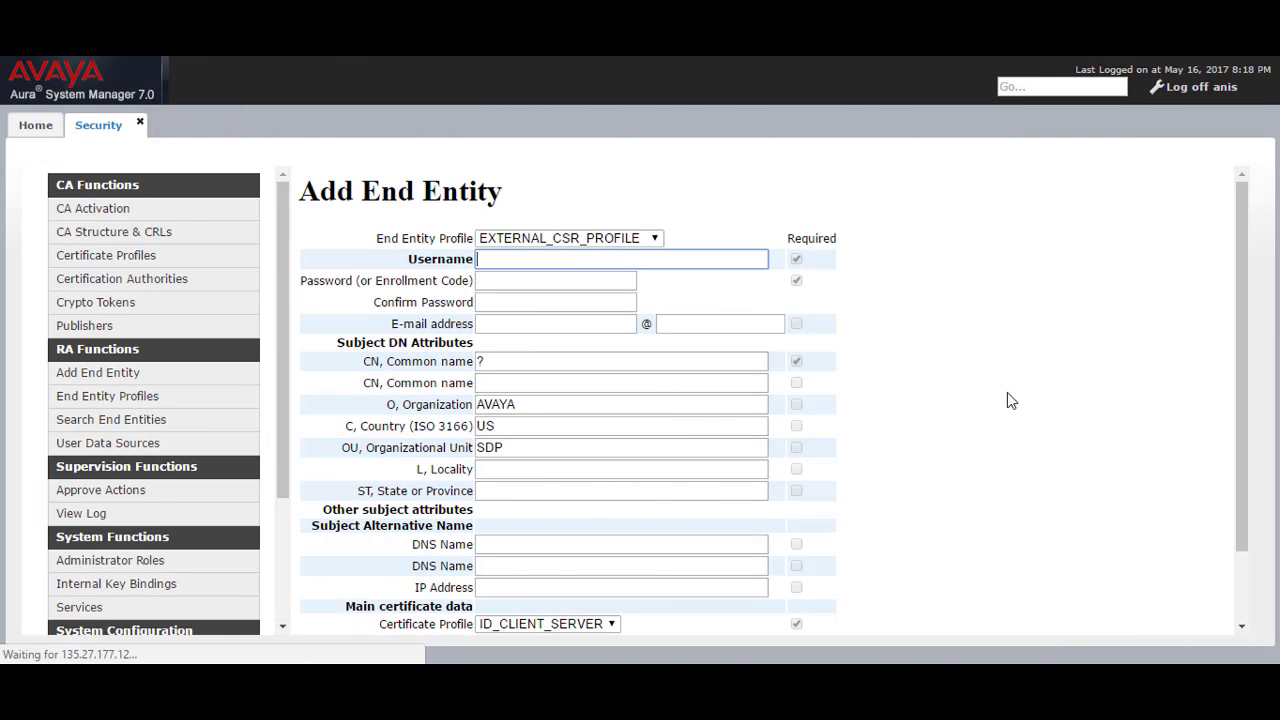
{"action": "type", "text": "anis"}
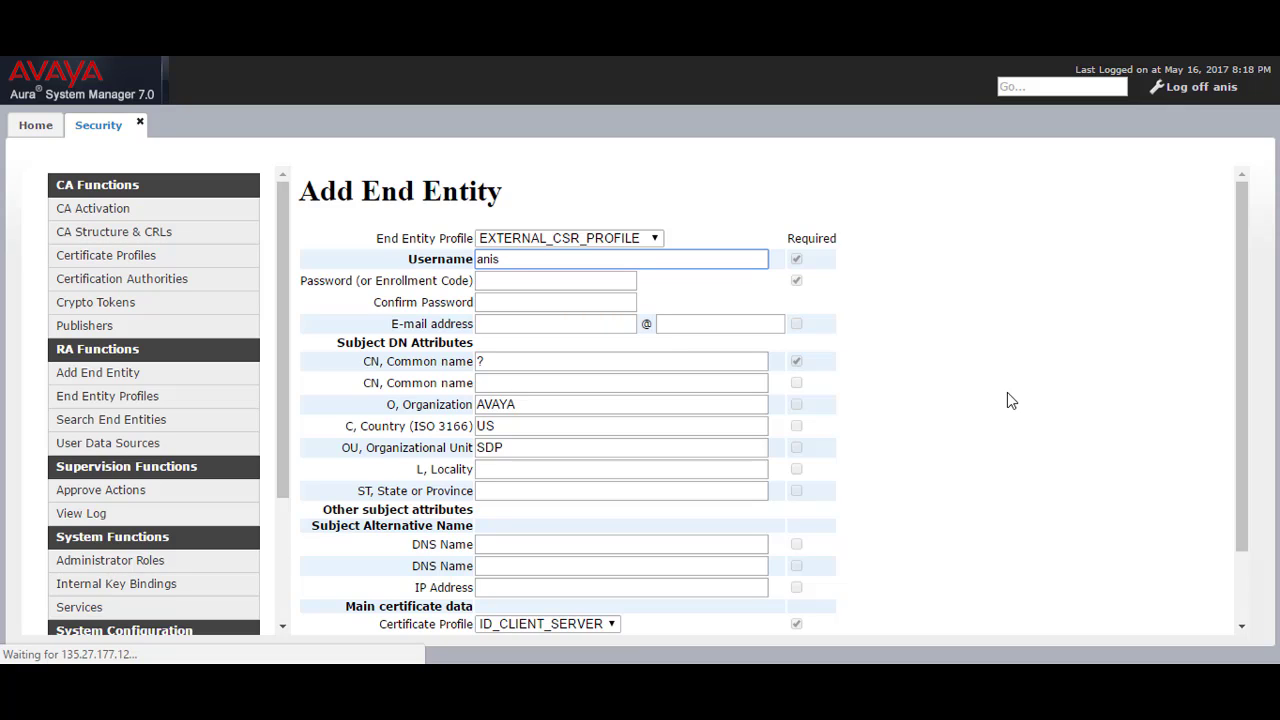
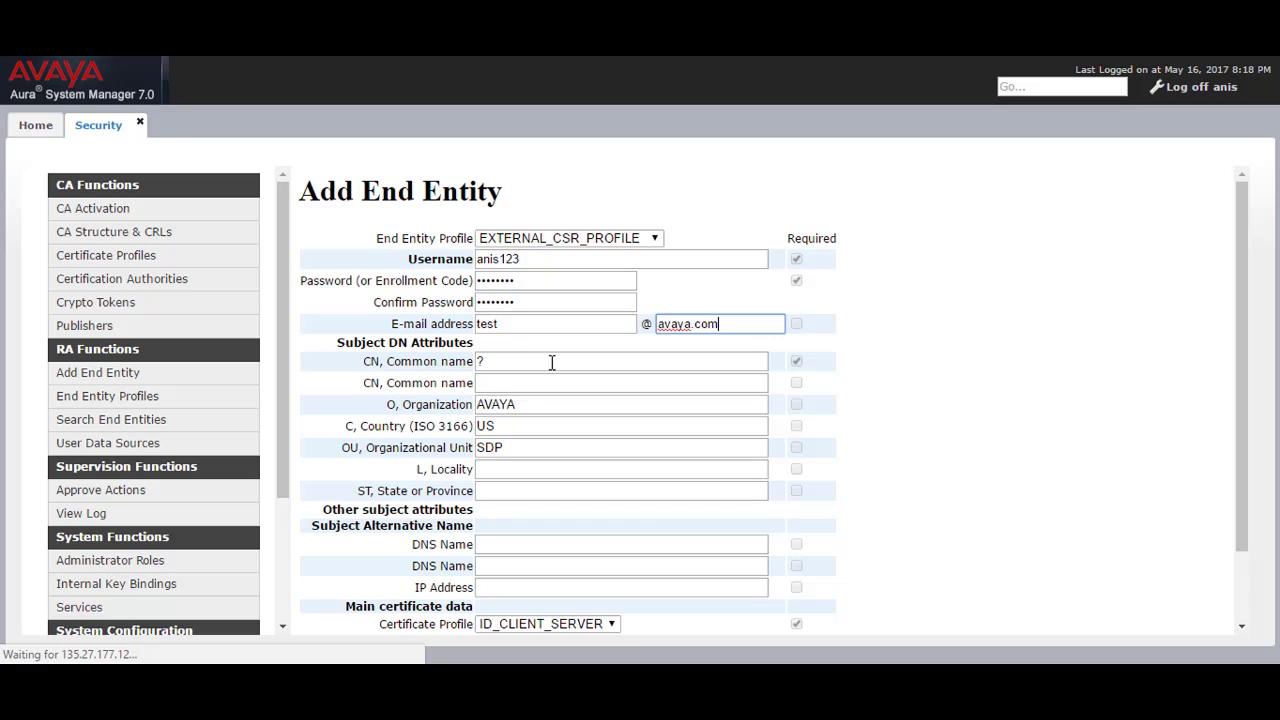
Enter common name sbceExternal and replace the organizational unit with GSS.
{"action": "left_click", "coordinate": [372, 363]}
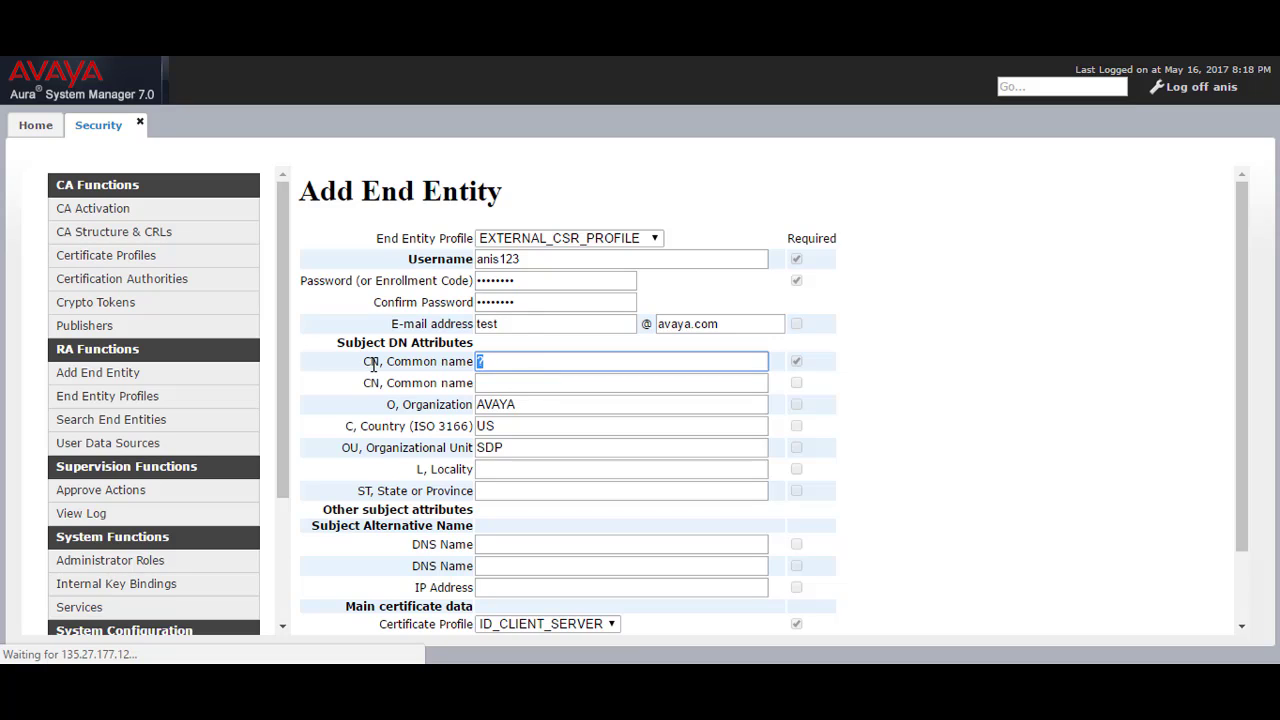
{"action": "type", "text": "sbceExternal"}
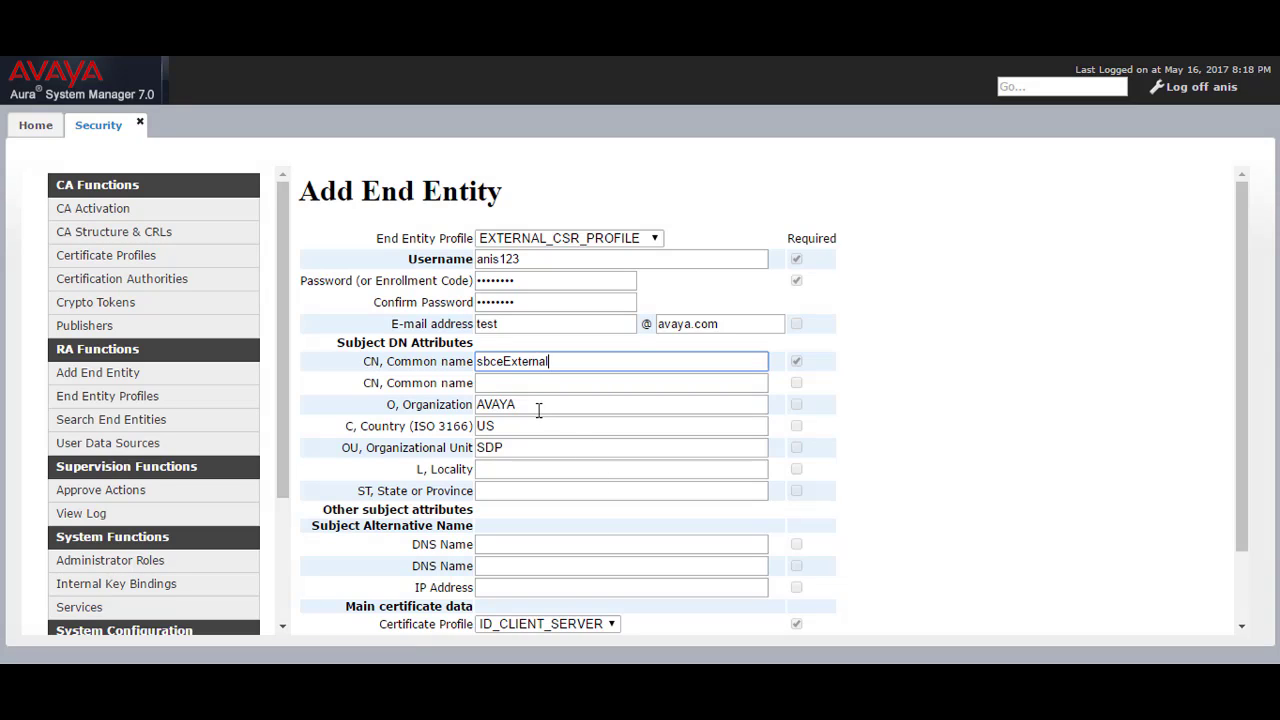
{"action": "left_click_drag", "start_coordinate": [517, 447], "coordinate": [449, 455]}
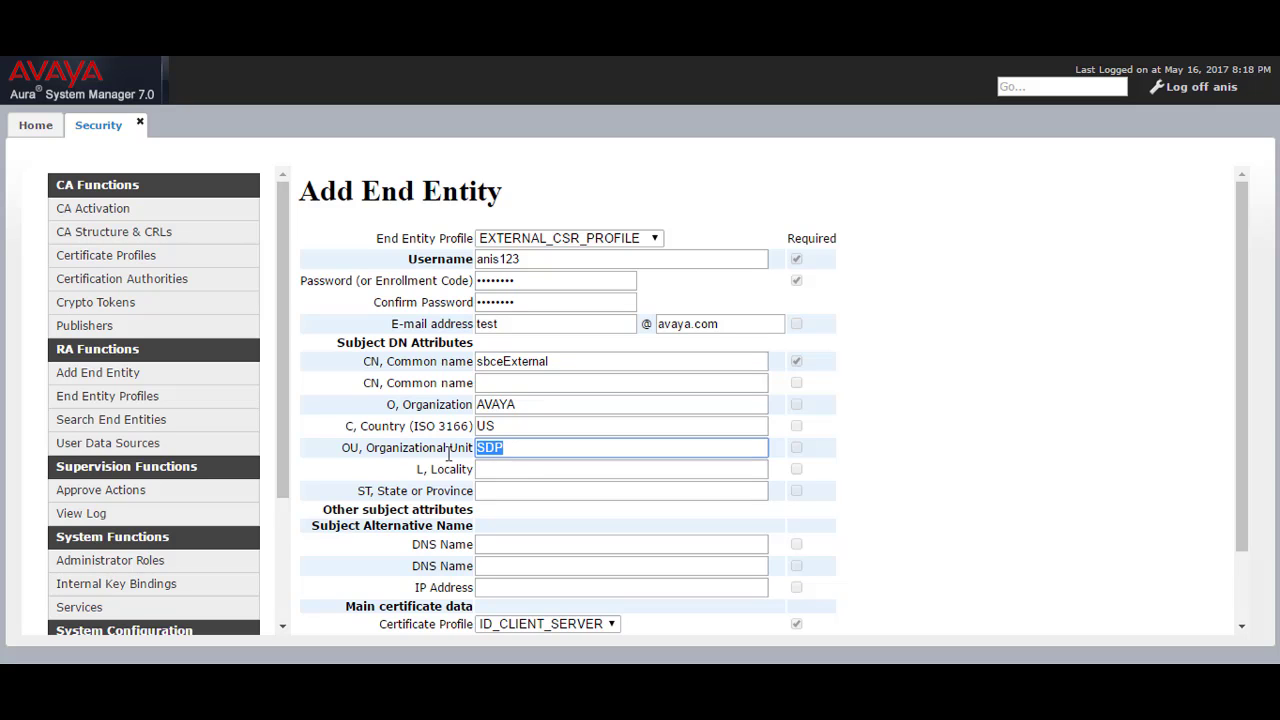
{"action": "type", "text": "GSS"}
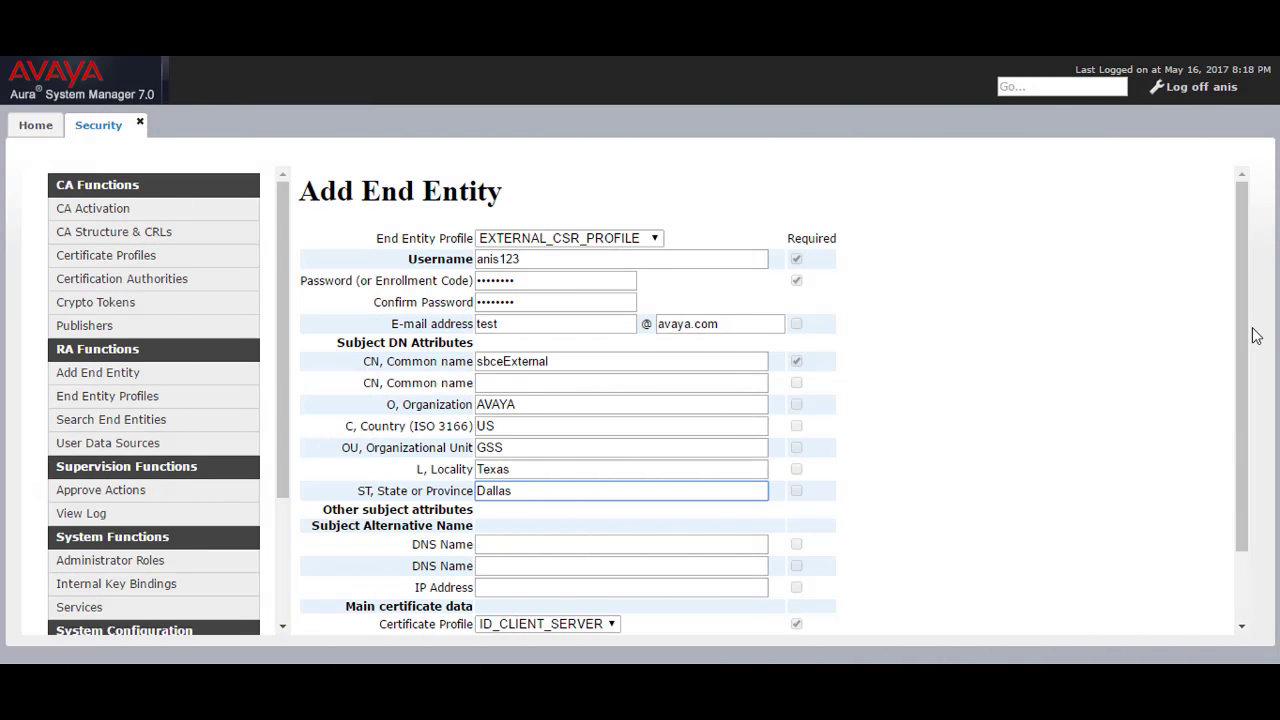
Add DNS name gl.avaya.com and IP 10.133.9.65, keeping the token as User Generated.
{"action": "scroll", "coordinate": [1240, 350], "scroll_direction": "down", "scroll_amount": 1}
{"action": "left_click", "coordinate": [578, 494]}
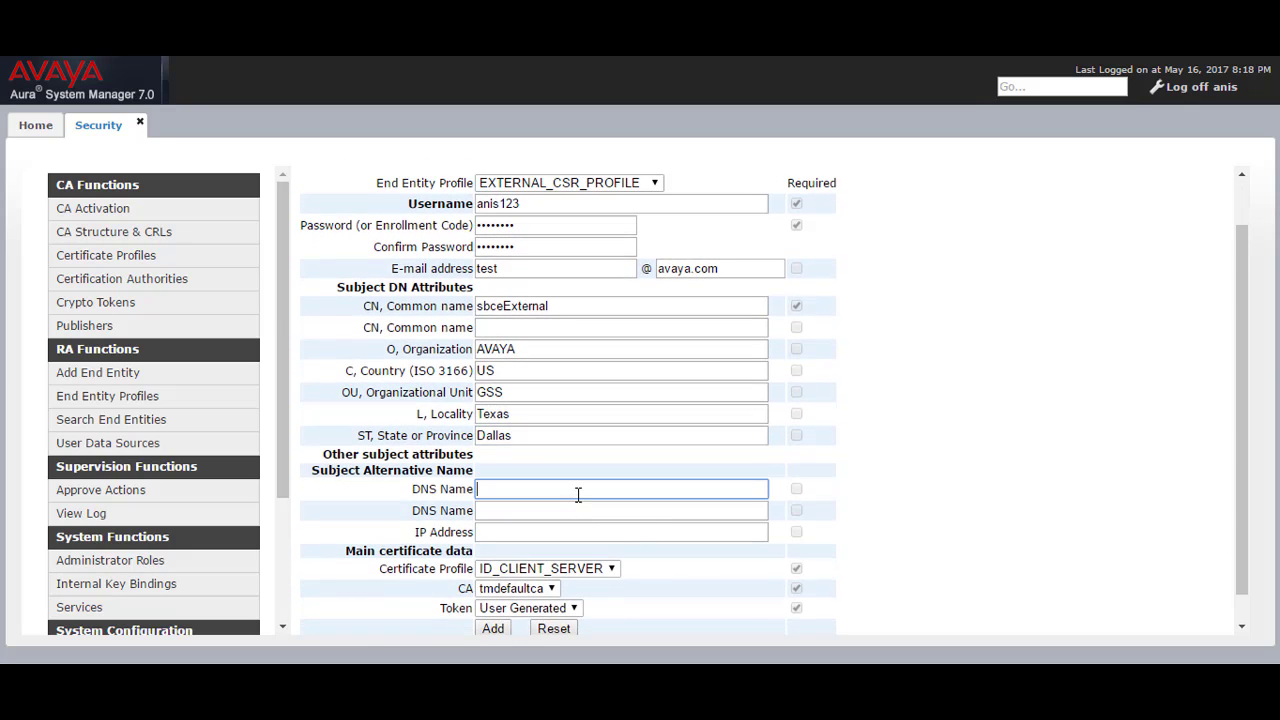
{"action": "type", "text": "gl.avaya.com"}
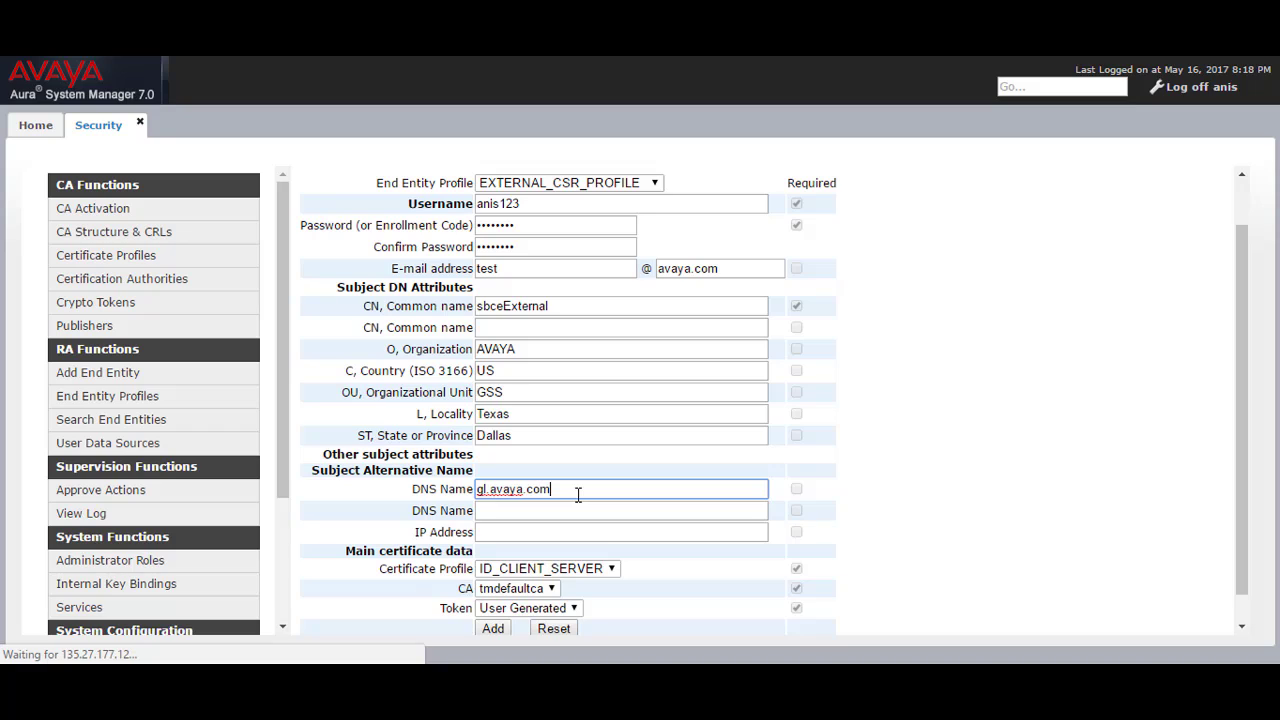
{"action": "left_click", "coordinate": [548, 539]}
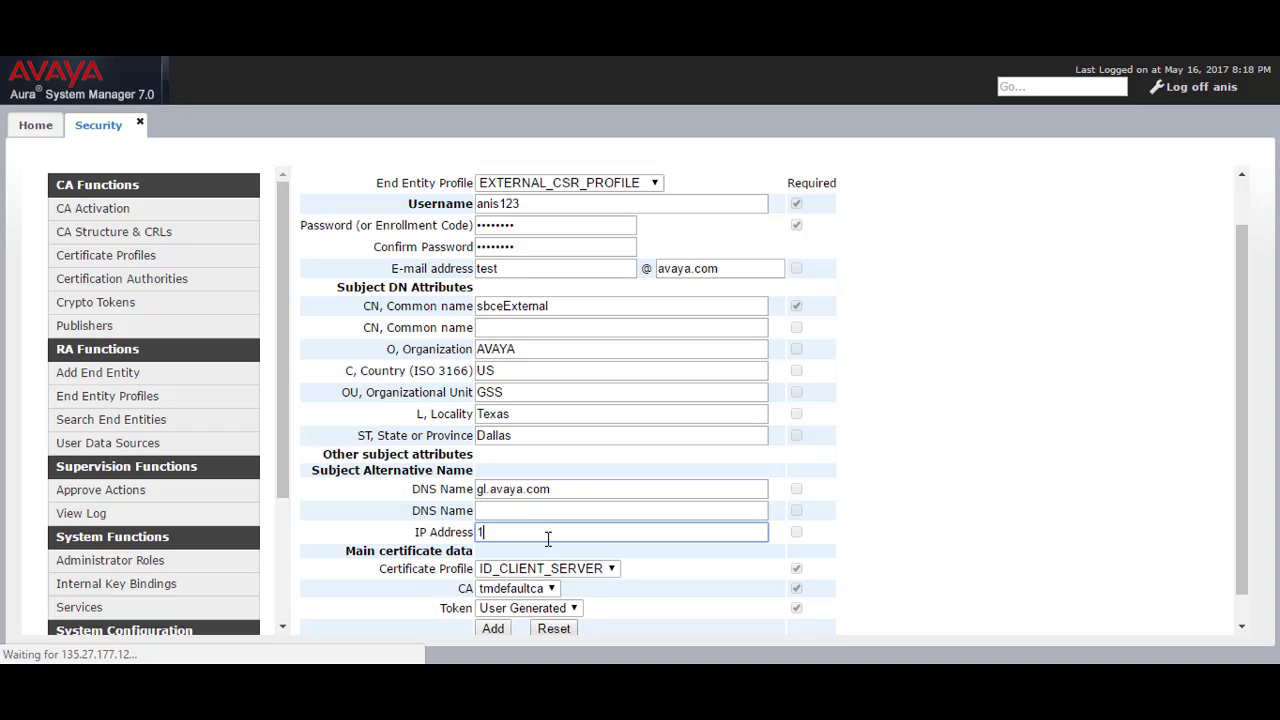
{"action": "type", "text": "10.133.9.65"}
{"action": "left_click_drag", "start_coordinate": [1246, 320], "coordinate": [1258, 362]}
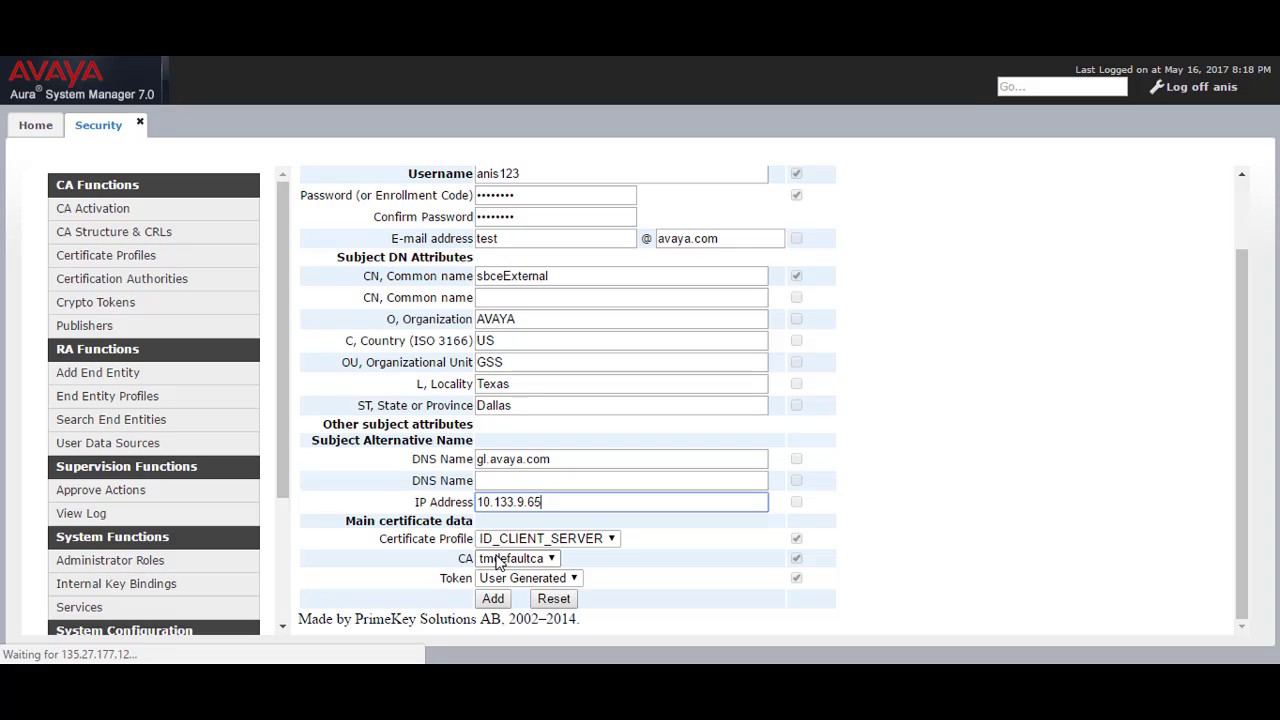
{"action": "left_click", "coordinate": [562, 579]}
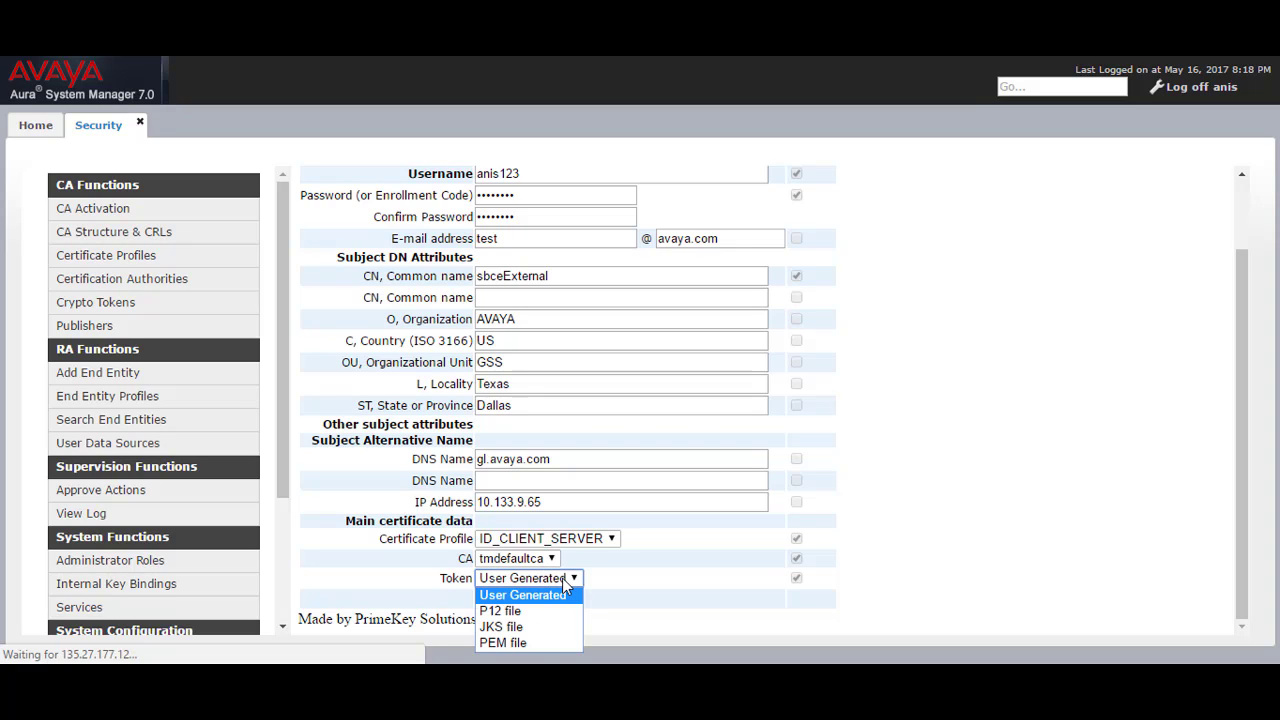
{"action": "left_click", "coordinate": [545, 594]}
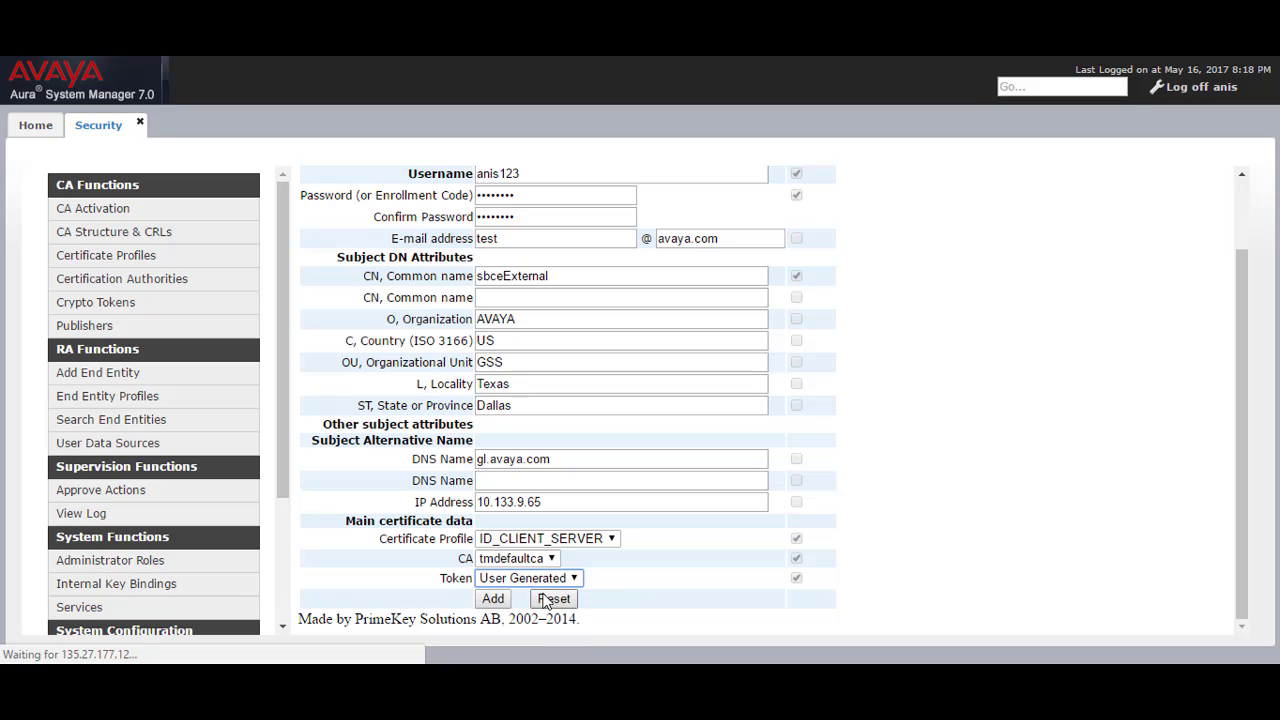
Add the sbceExternal end entity and search end entities with status All.
{"action": "left_click", "coordinate": [494, 604]}
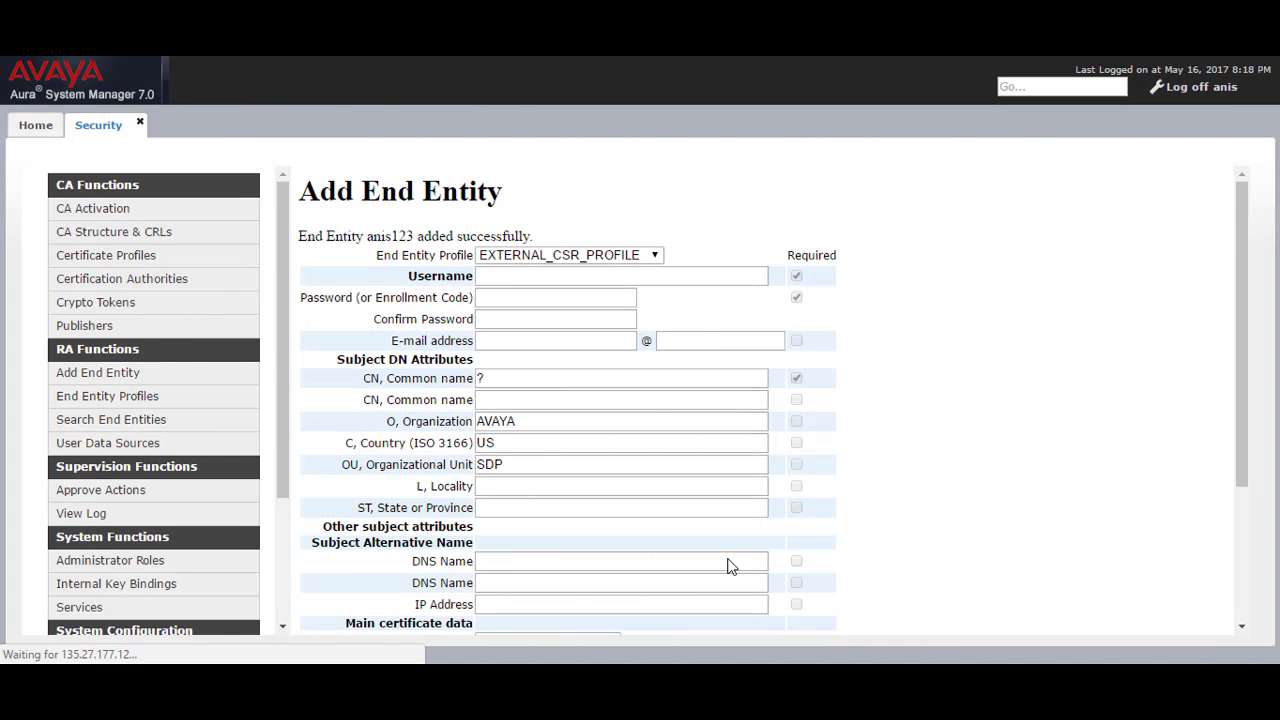
{"action": "left_click", "coordinate": [148, 418]}
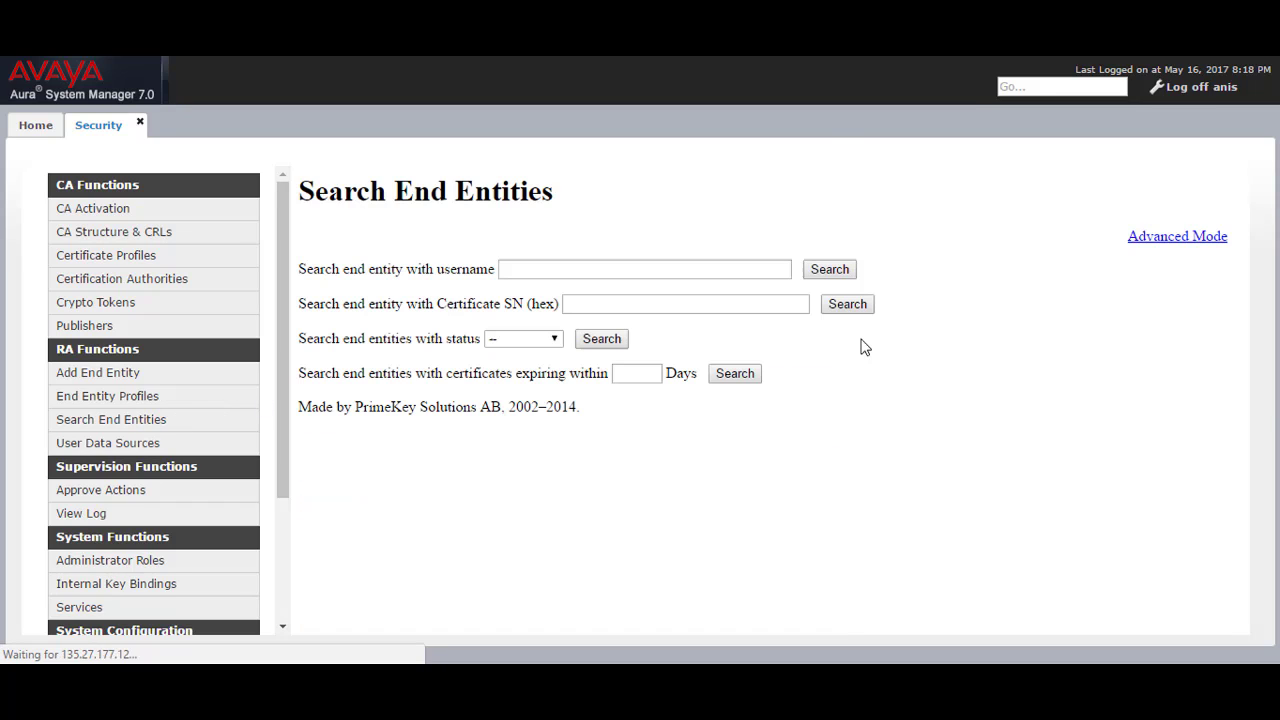
{"action": "left_click", "coordinate": [556, 338]}
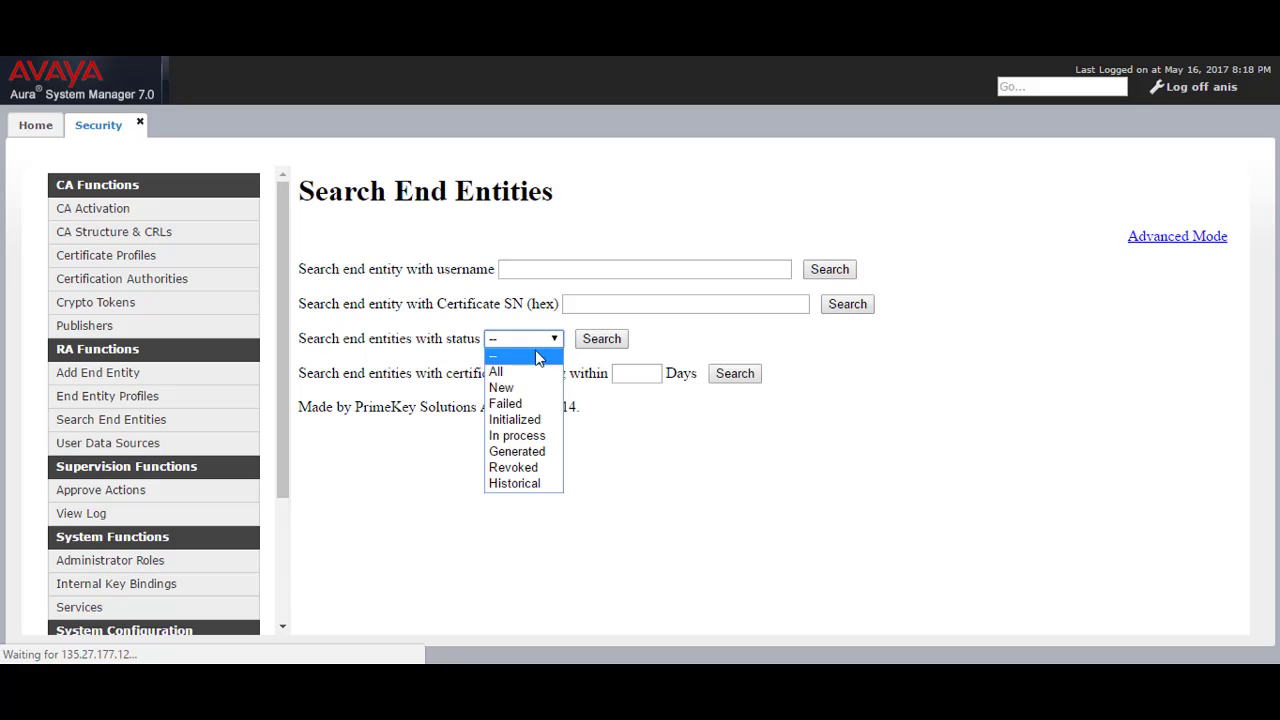
{"action": "left_click", "coordinate": [518, 373]}
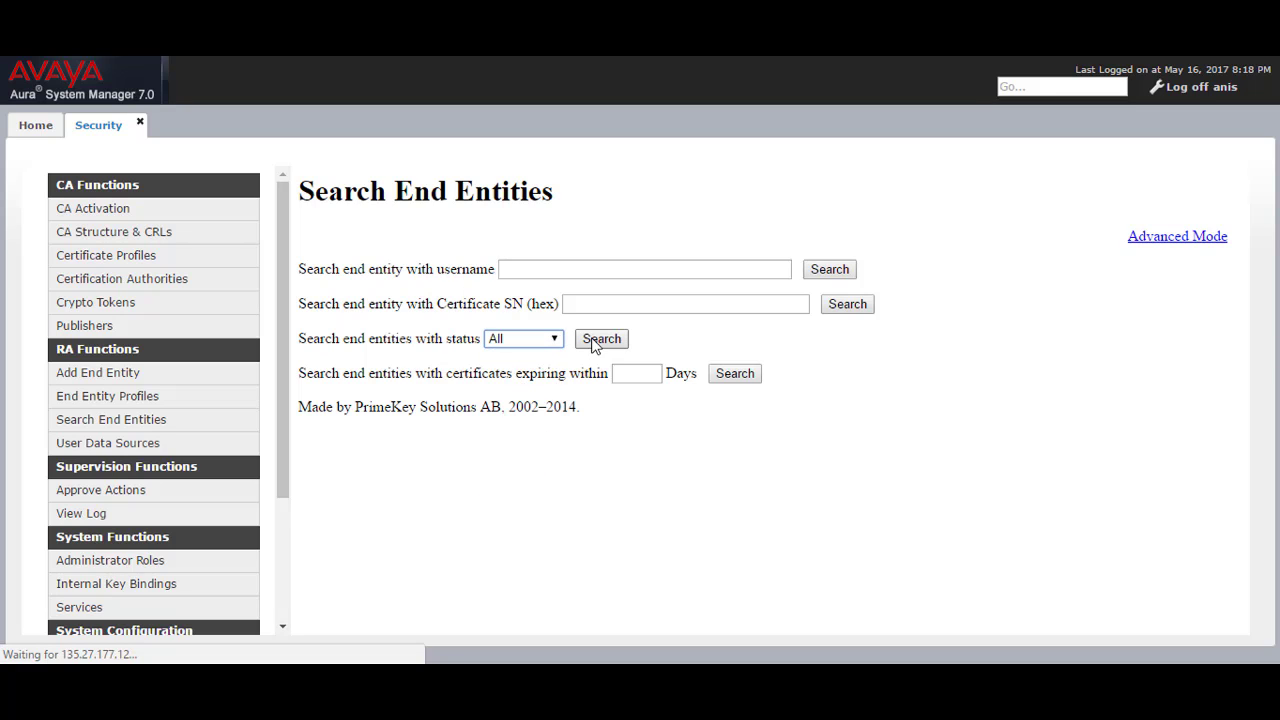
{"action": "left_click", "coordinate": [593, 340]}
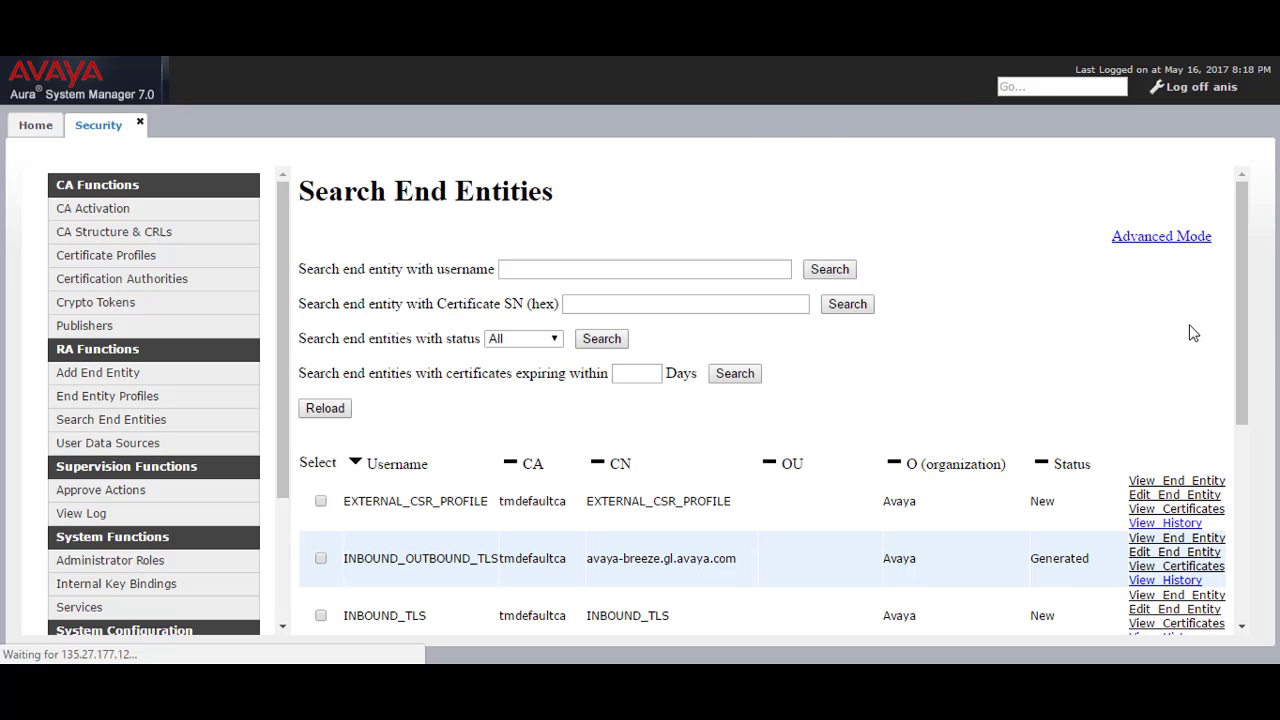
Confirm sbceExternal is listed with status New, then go to the public EJBCA pages.
{"action": "left_click_drag", "start_coordinate": [1243, 266], "coordinate": [1250, 374]}
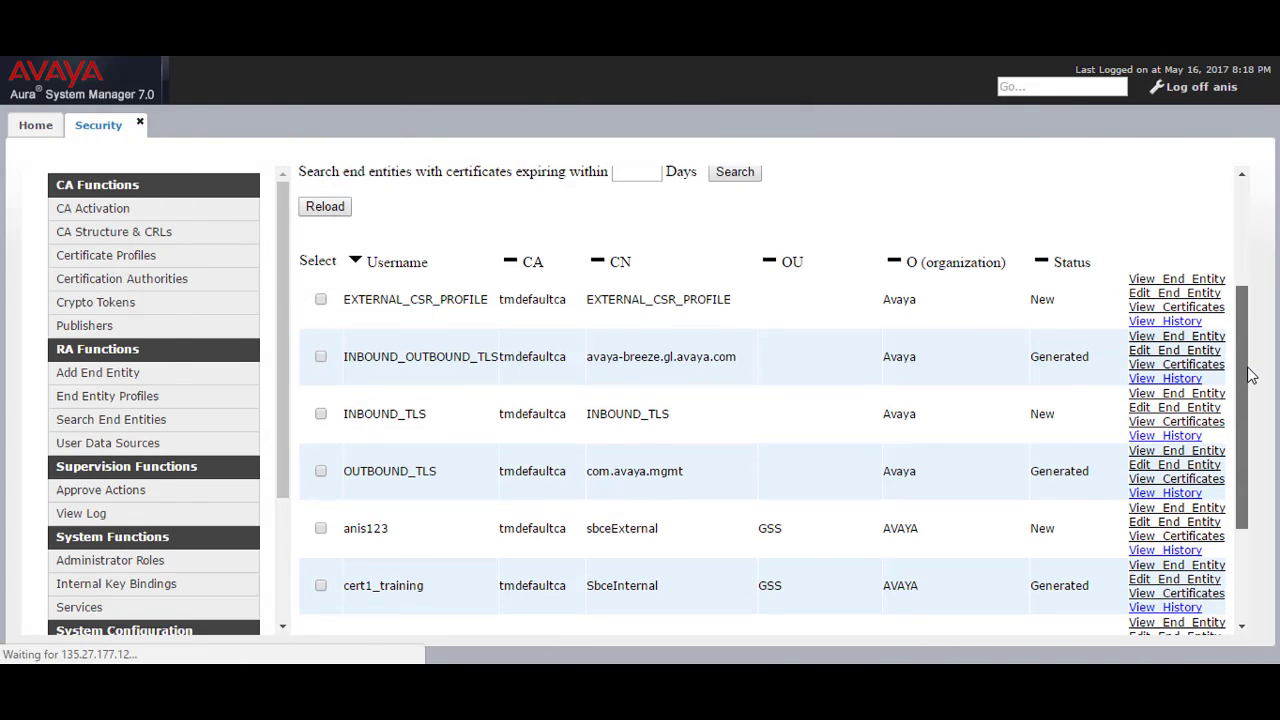
{"action": "scroll", "coordinate": [1250, 374], "scroll_direction": "down", "scroll_amount": 2}
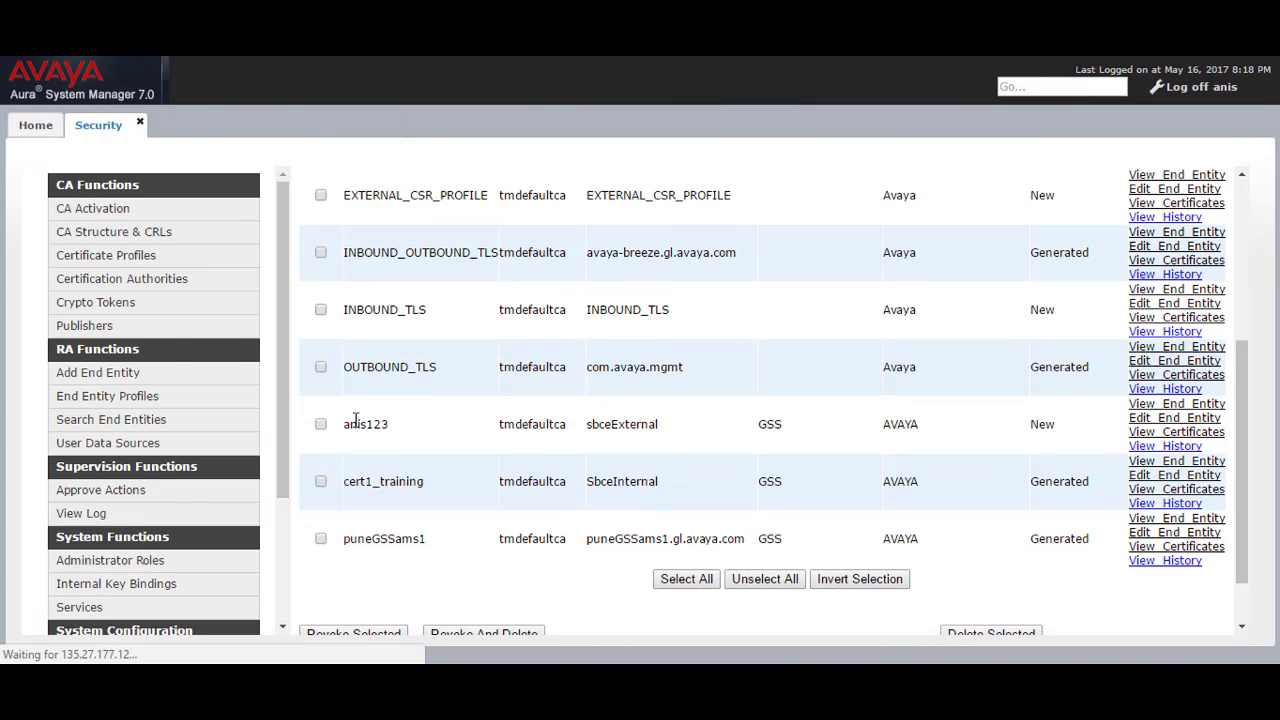
{"action": "left_click_drag", "start_coordinate": [346, 423], "coordinate": [706, 428]}
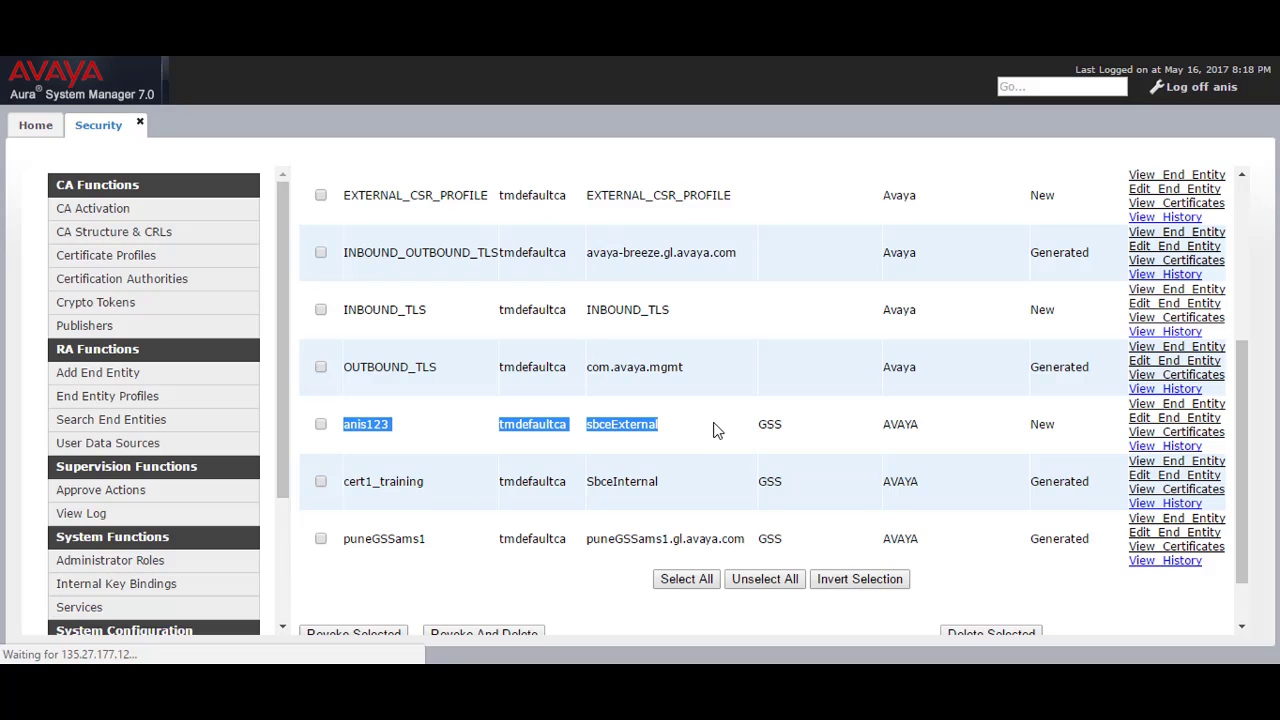
{"action": "left_click", "coordinate": [715, 429]}
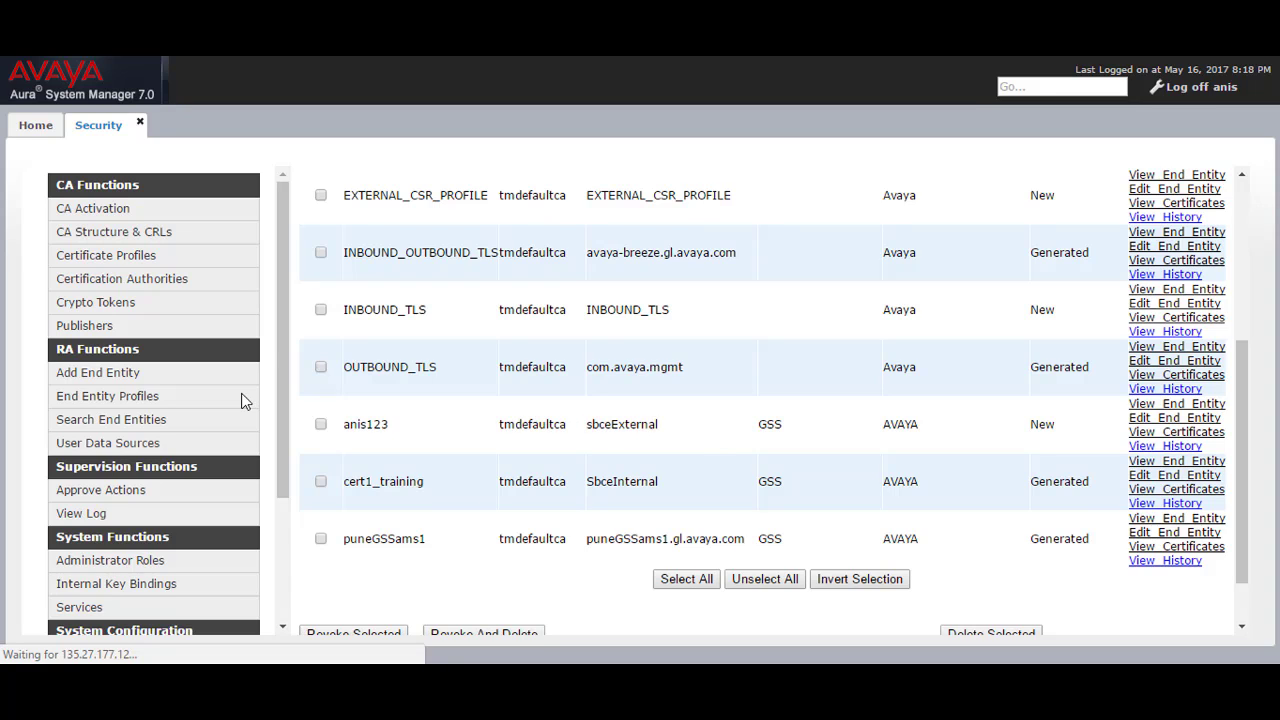
{"action": "left_click_drag", "start_coordinate": [278, 338], "coordinate": [303, 491]}
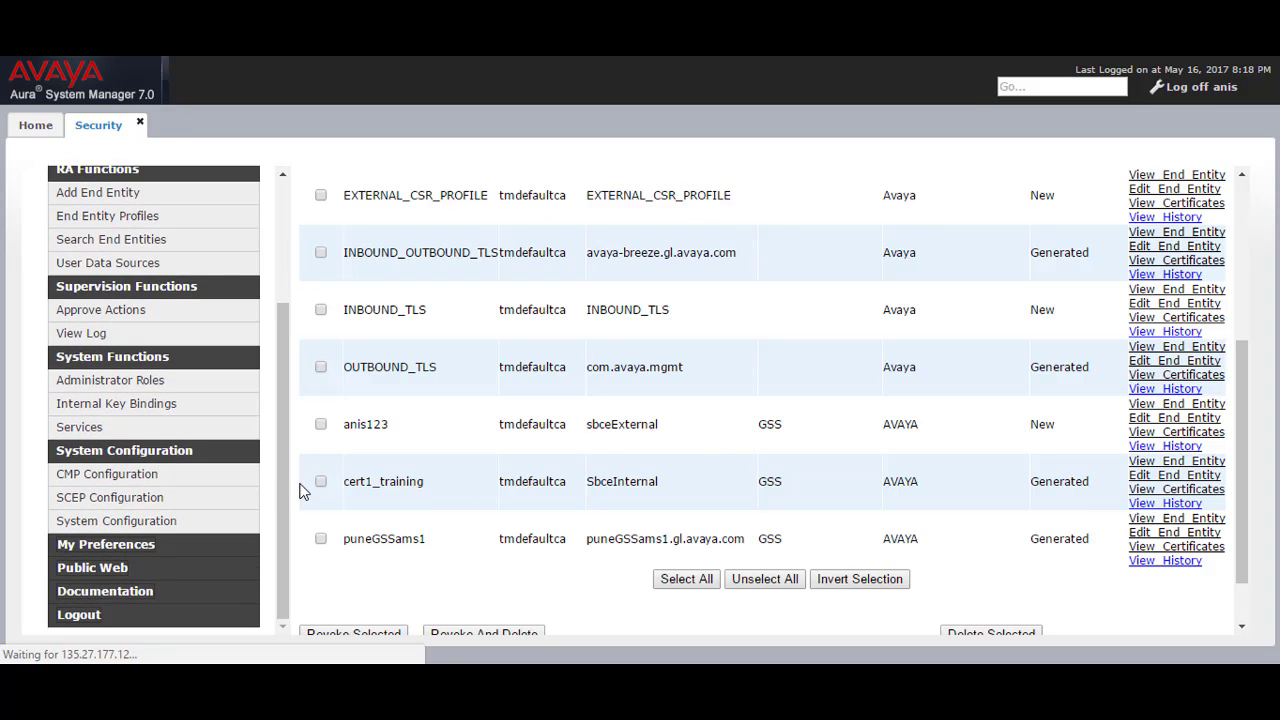
{"action": "left_click", "coordinate": [104, 574]}
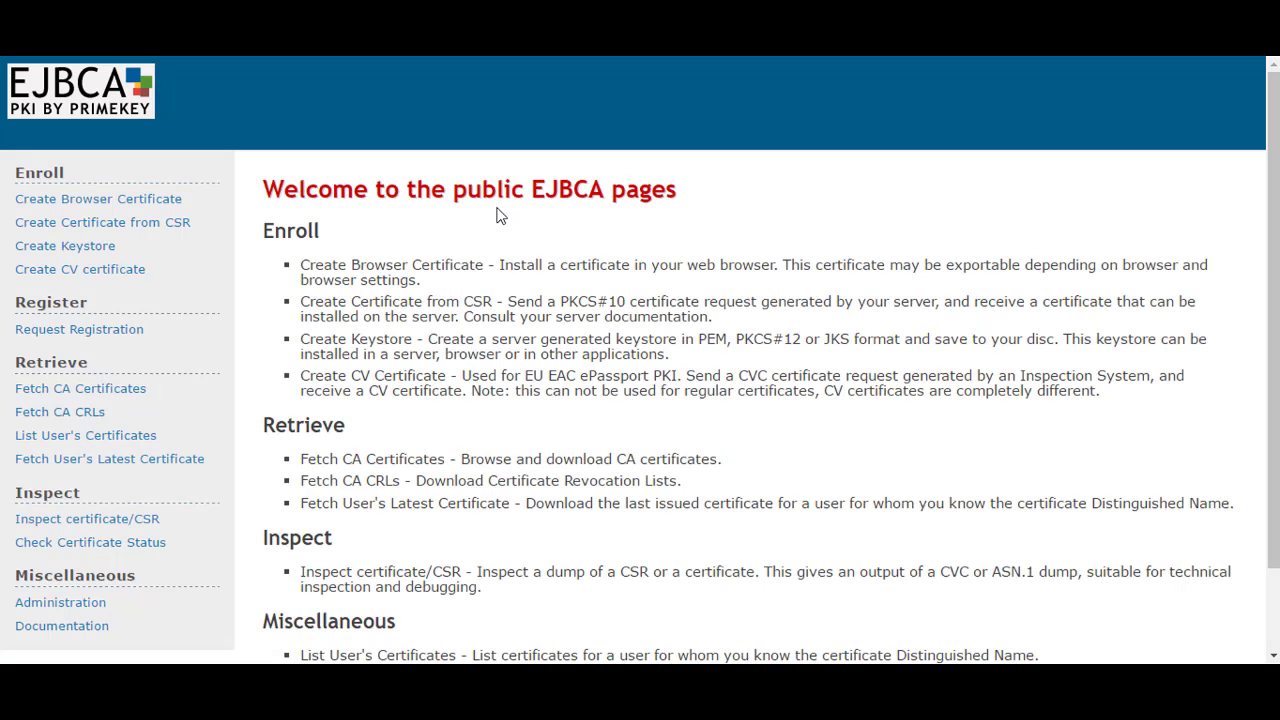
Start a certificate request from a CSR, entering the entity's username and enrollment code.
{"action": "left_click", "coordinate": [141, 232]}
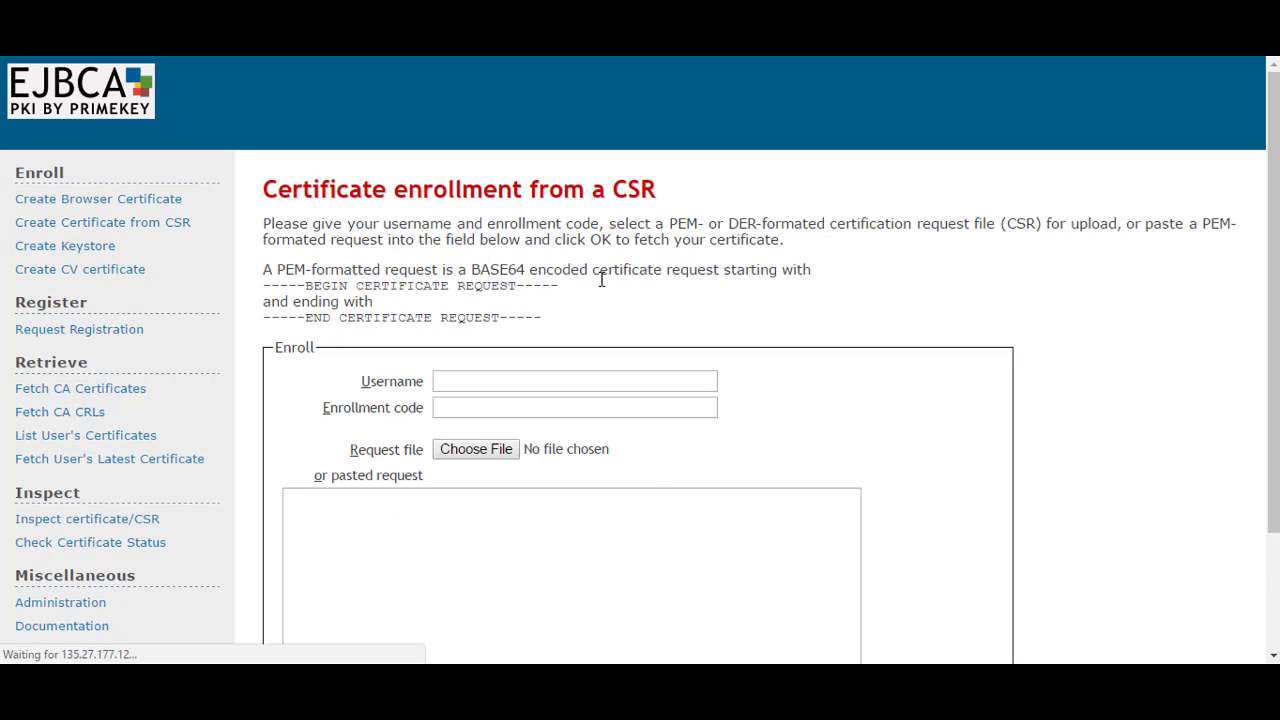
{"action": "left_click", "coordinate": [548, 381]}
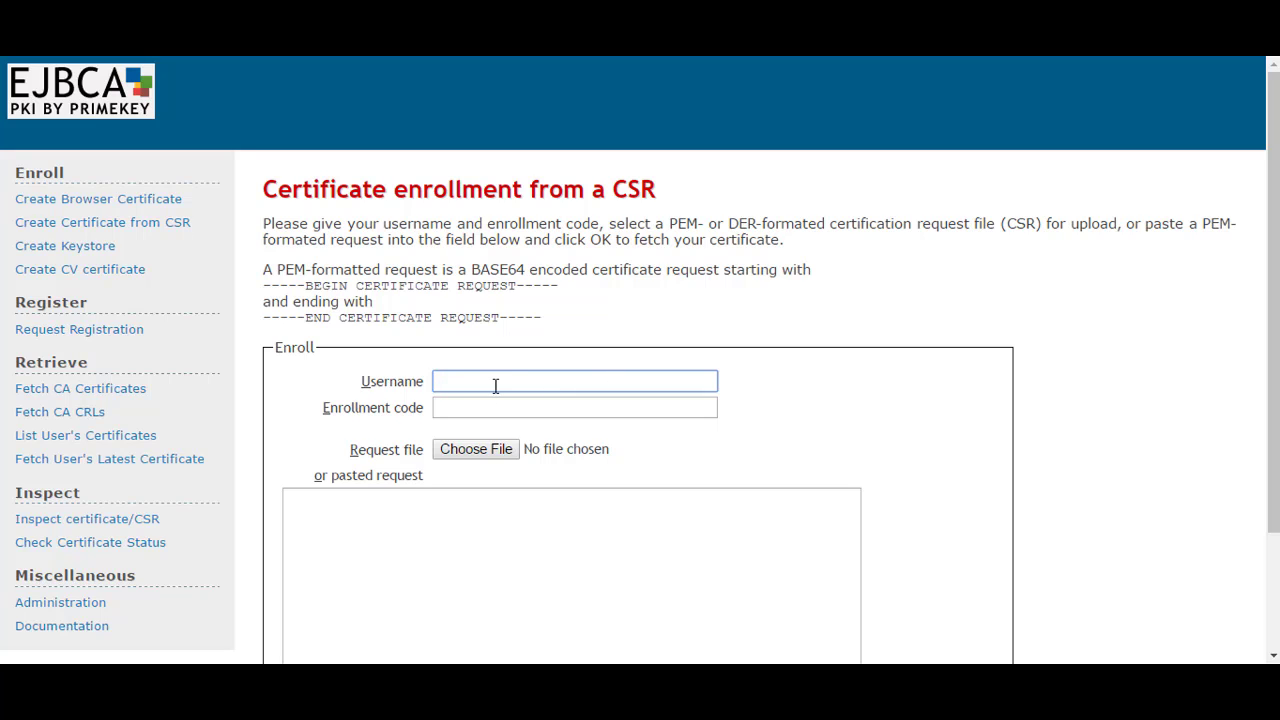
{"action": "key", "text": "Tab"}
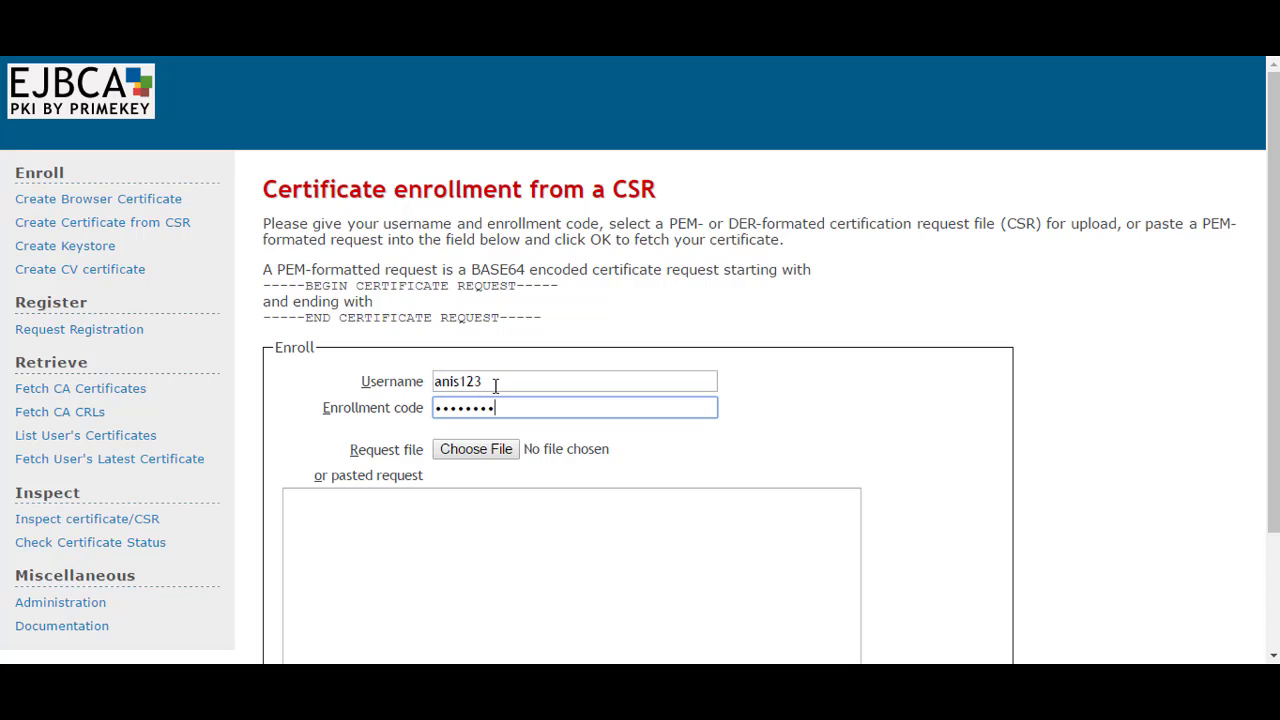
Upload sbceExternal.csr from the Desktop and submit it with result type PEM - certificate only.
{"action": "left_click", "coordinate": [478, 449]}
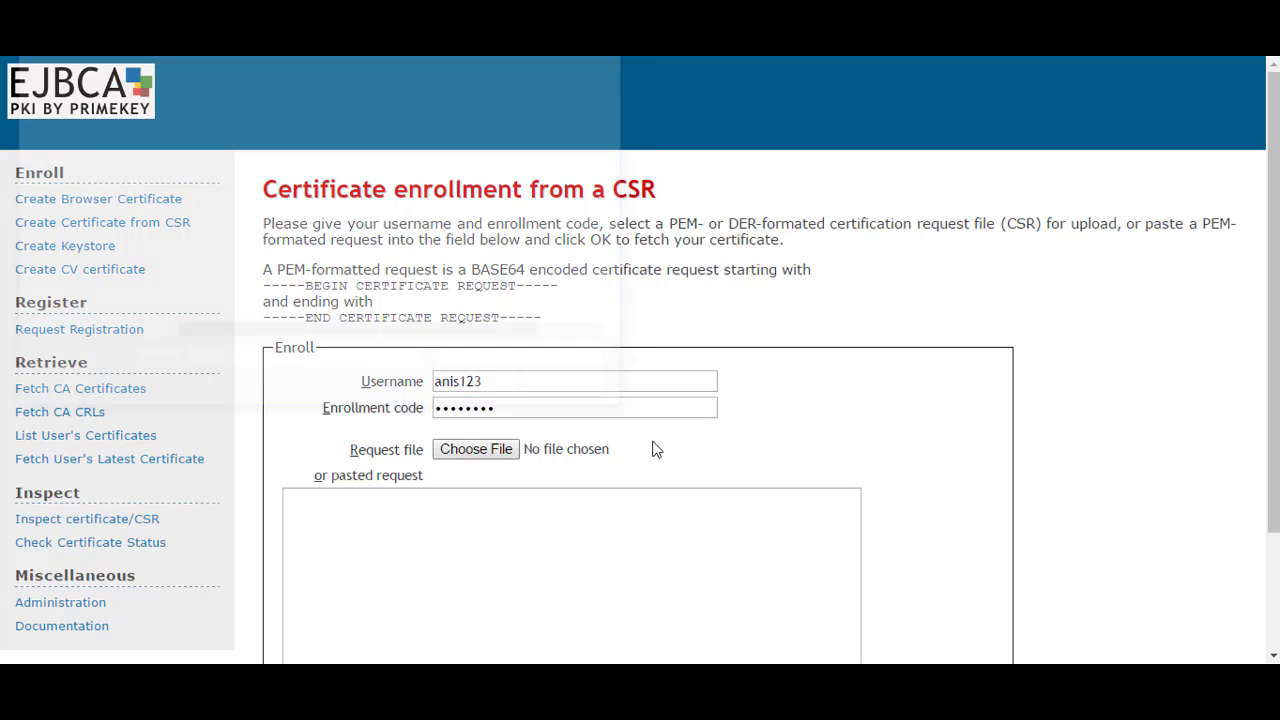
{"action": "left_click", "coordinate": [77, 133]}
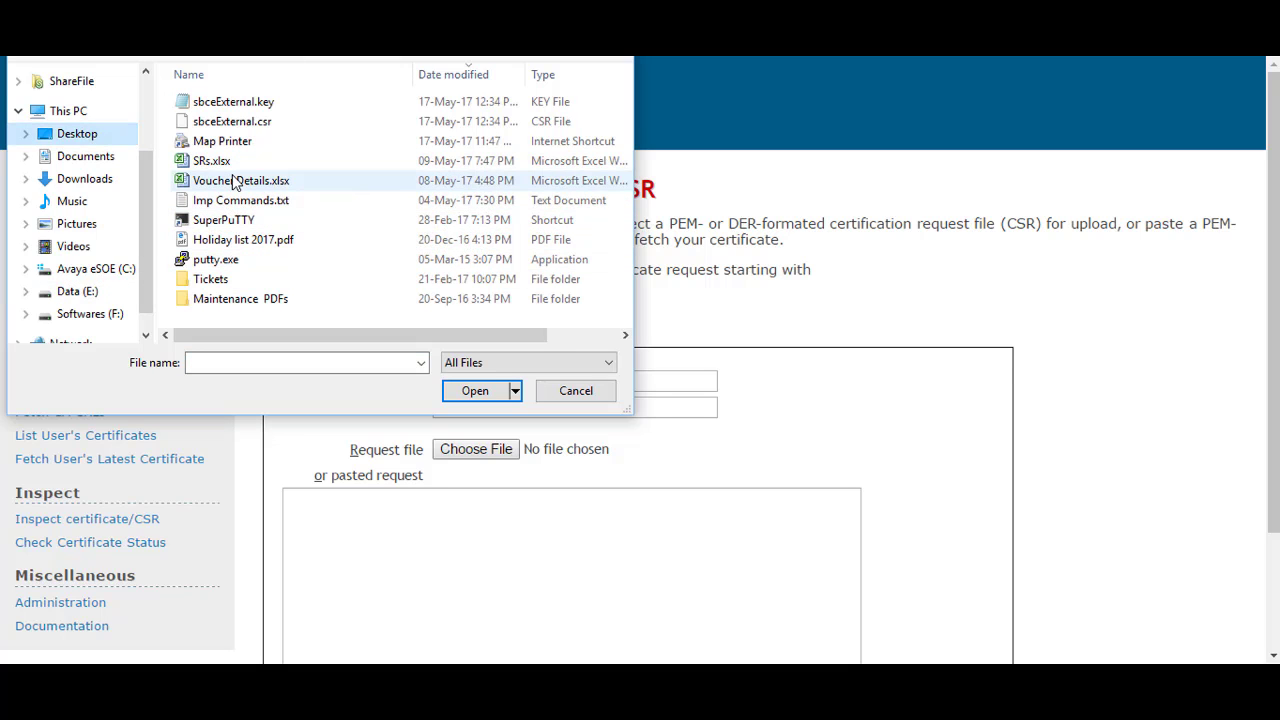
{"action": "double_click", "coordinate": [229, 122]}
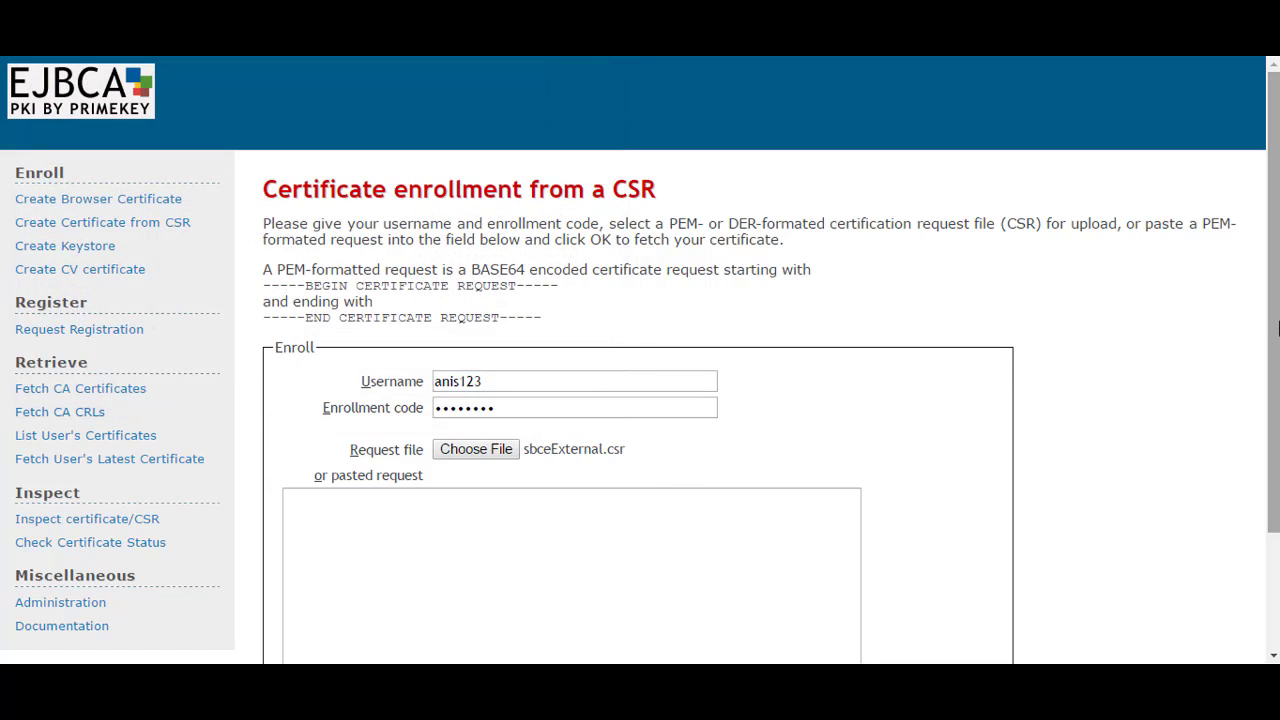
{"action": "scroll", "coordinate": [1273, 327], "scroll_direction": "down", "scroll_amount": 2}
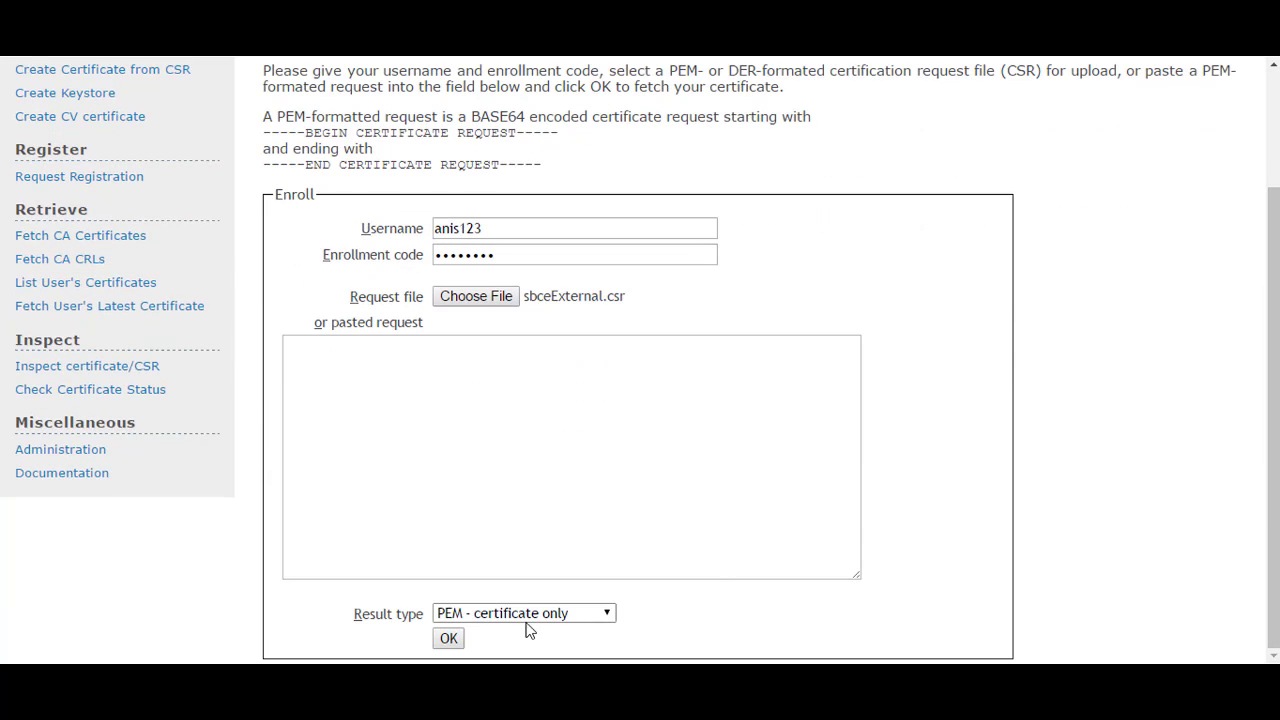
{"action": "left_click", "coordinate": [589, 622]}
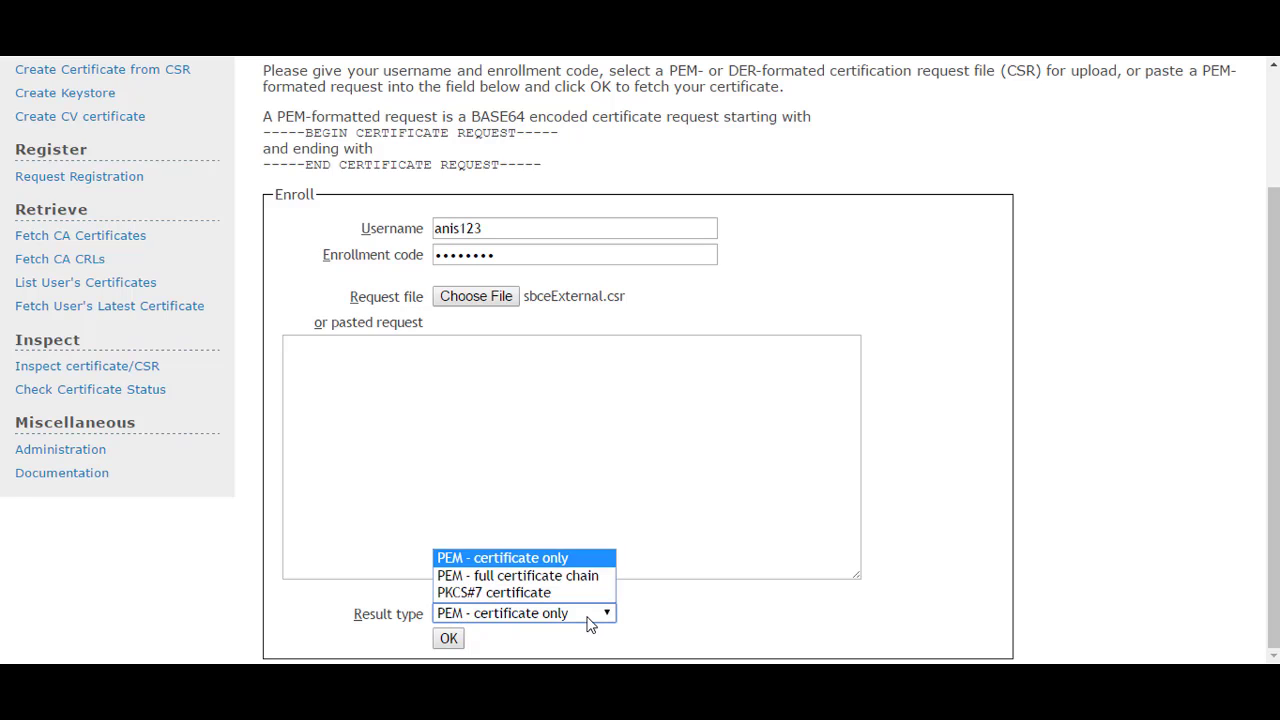
{"action": "left_click", "coordinate": [589, 622]}
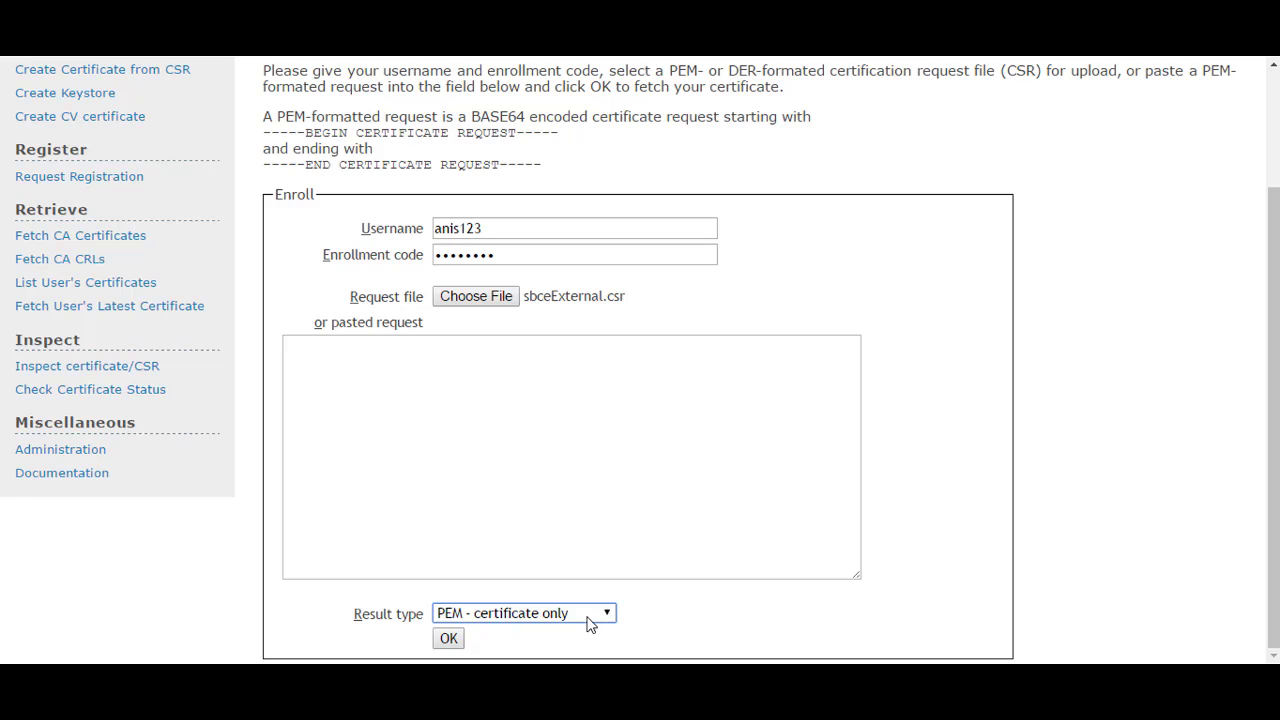
{"action": "left_click", "coordinate": [449, 639]}
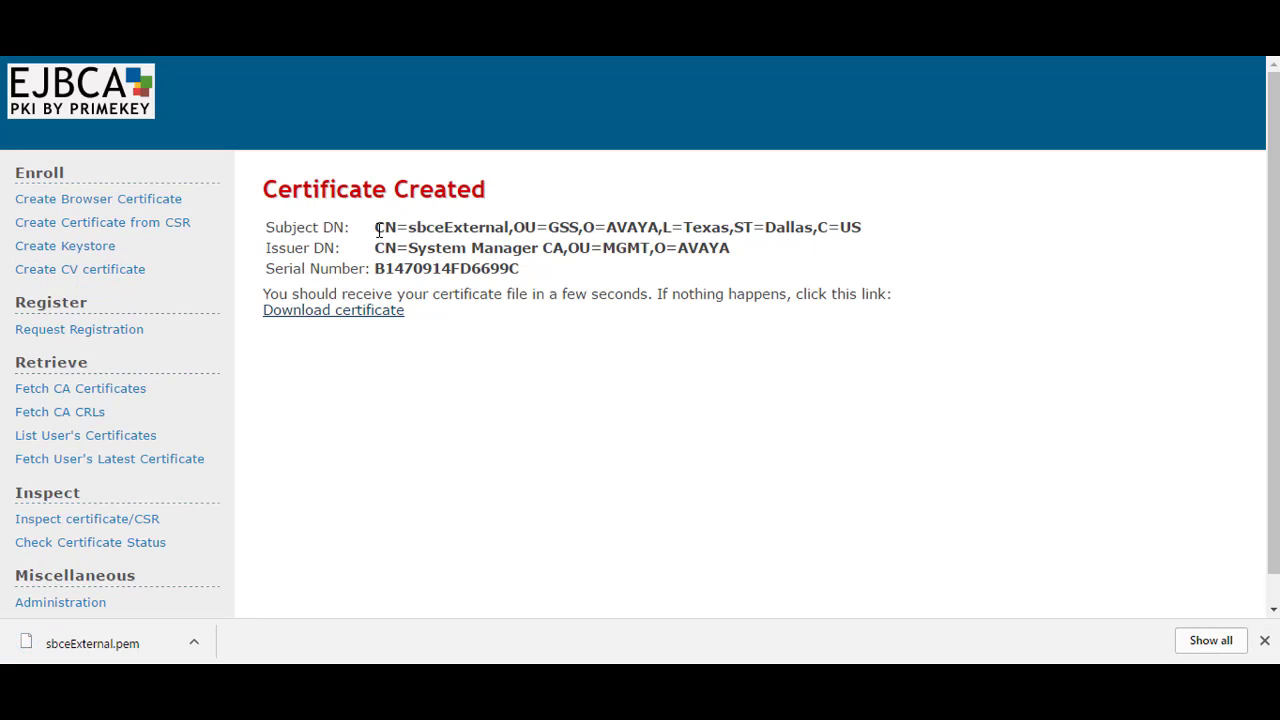
Review the certificate's sbceExternal subject and System Manager CA issuer, then download it as PEM.
{"action": "left_click_drag", "start_coordinate": [376, 228], "coordinate": [700, 270]}
{"action": "left_click", "coordinate": [525, 270]}
{"action": "left_click_drag", "start_coordinate": [375, 248], "coordinate": [742, 248]}
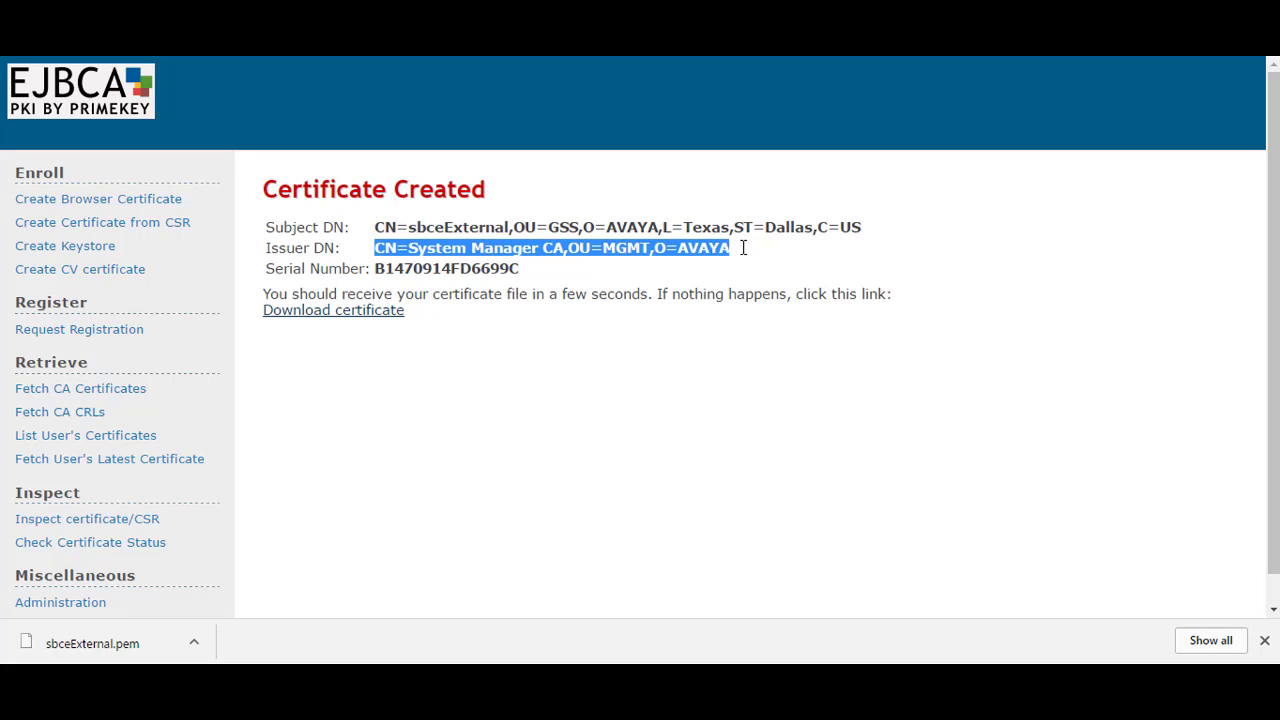
{"action": "left_click", "coordinate": [306, 318]}
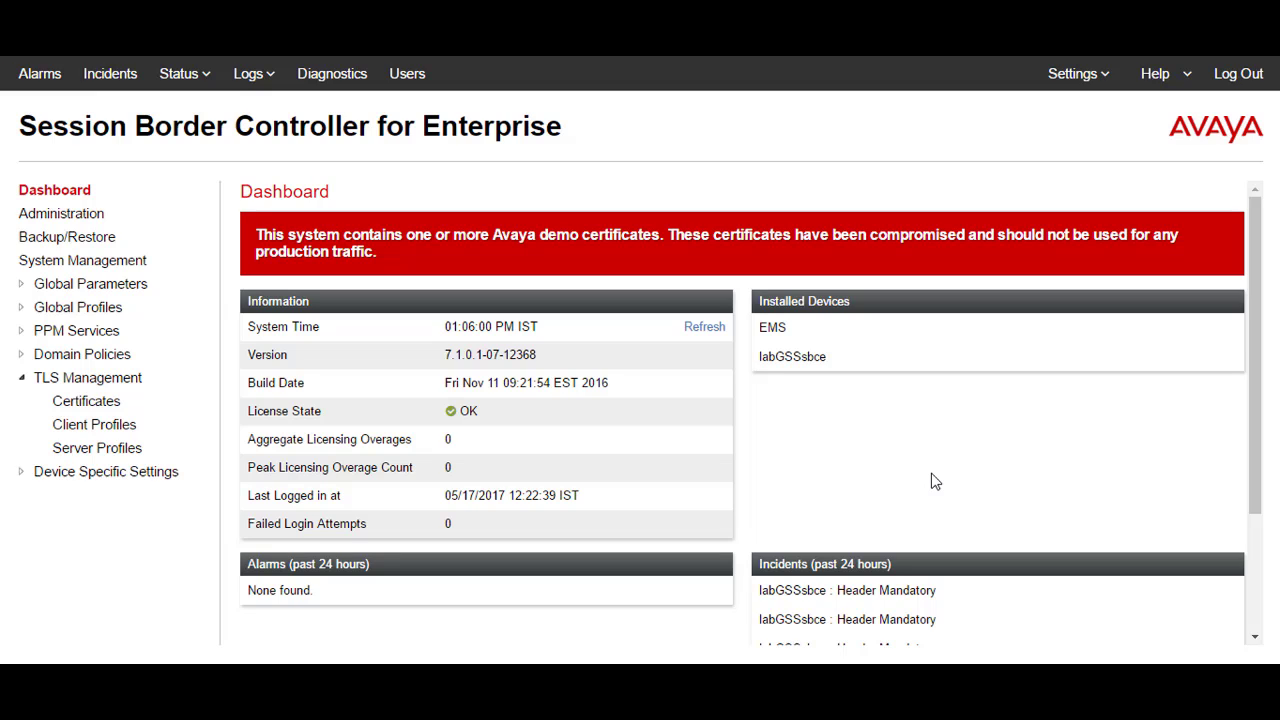
Prepare certificate install named sbceExternal with overwrite and weak keys allowed, file sbceExternal (1).pem.
{"action": "left_click", "coordinate": [91, 405]}
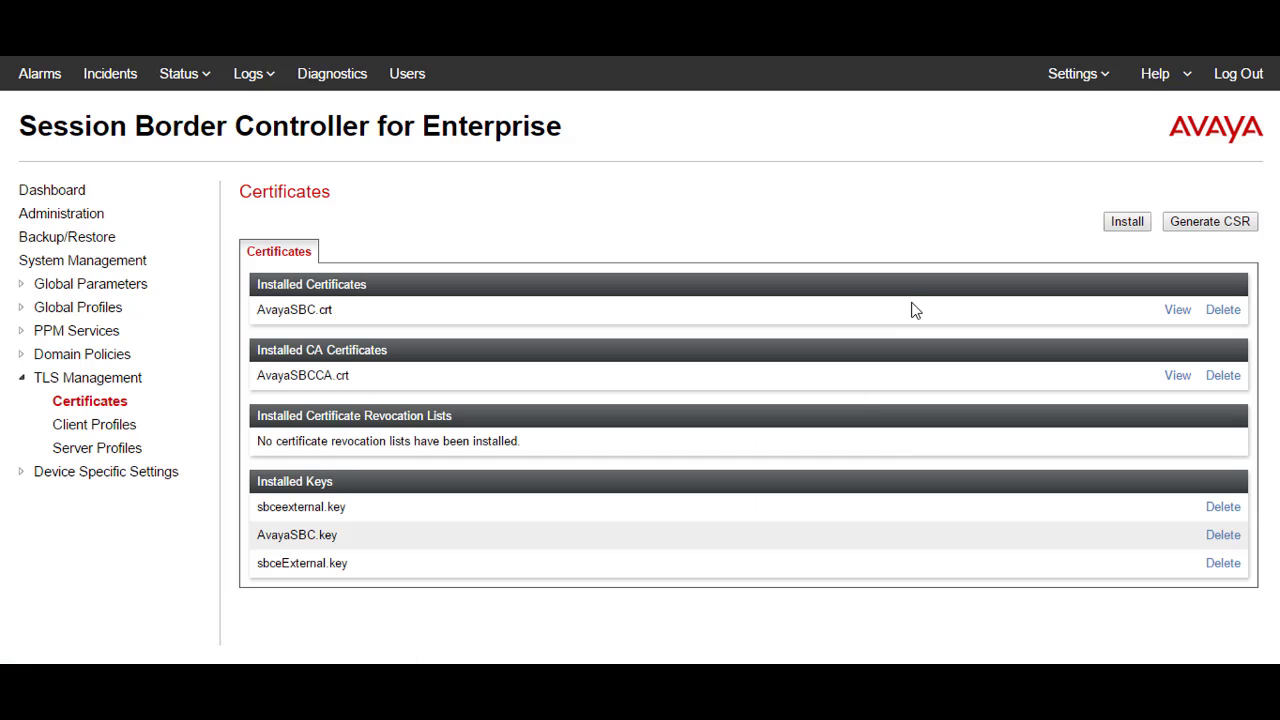
{"action": "left_click", "coordinate": [1128, 222]}
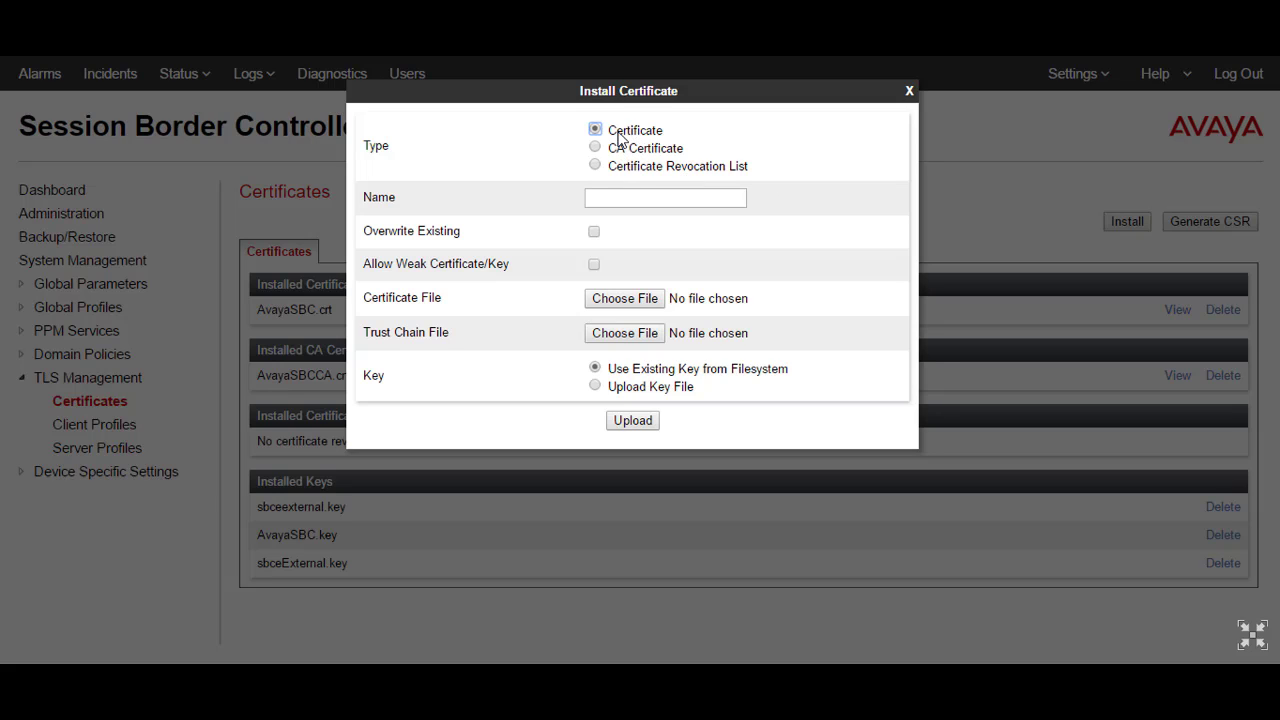
{"action": "left_click", "coordinate": [620, 198]}
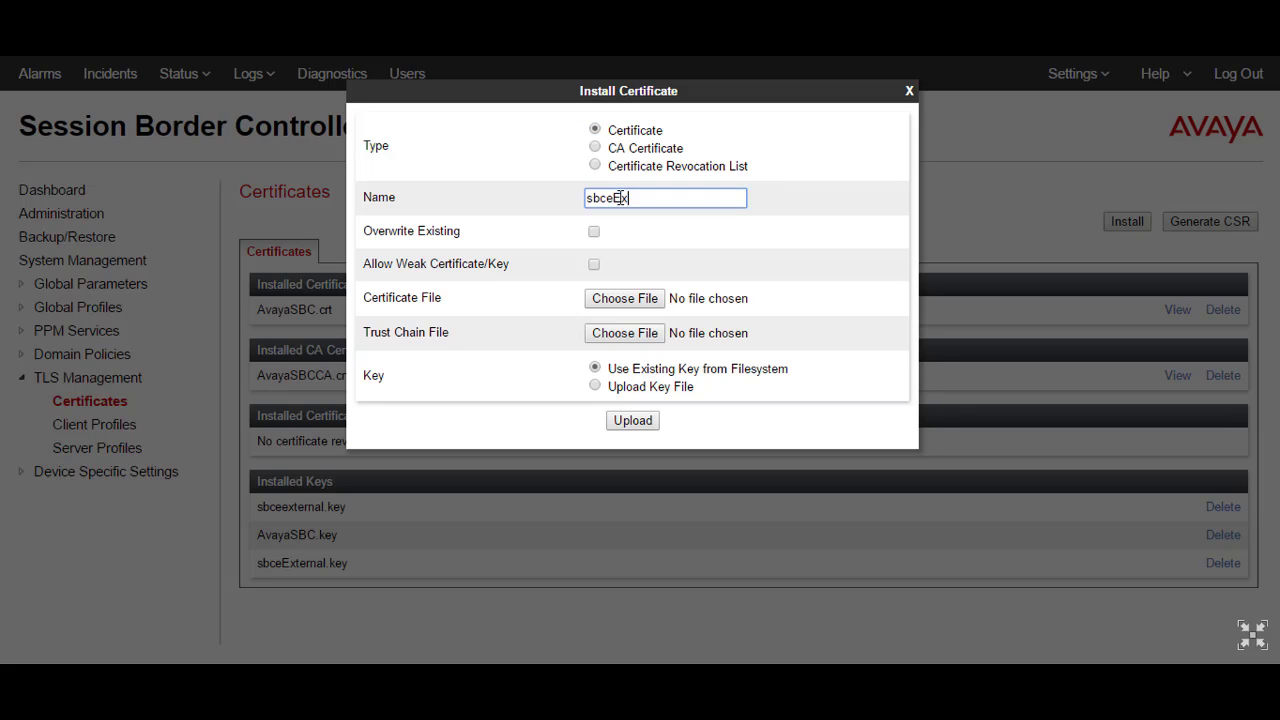
{"action": "type", "text": "sbceExternal"}
{"action": "left_click", "coordinate": [594, 234]}
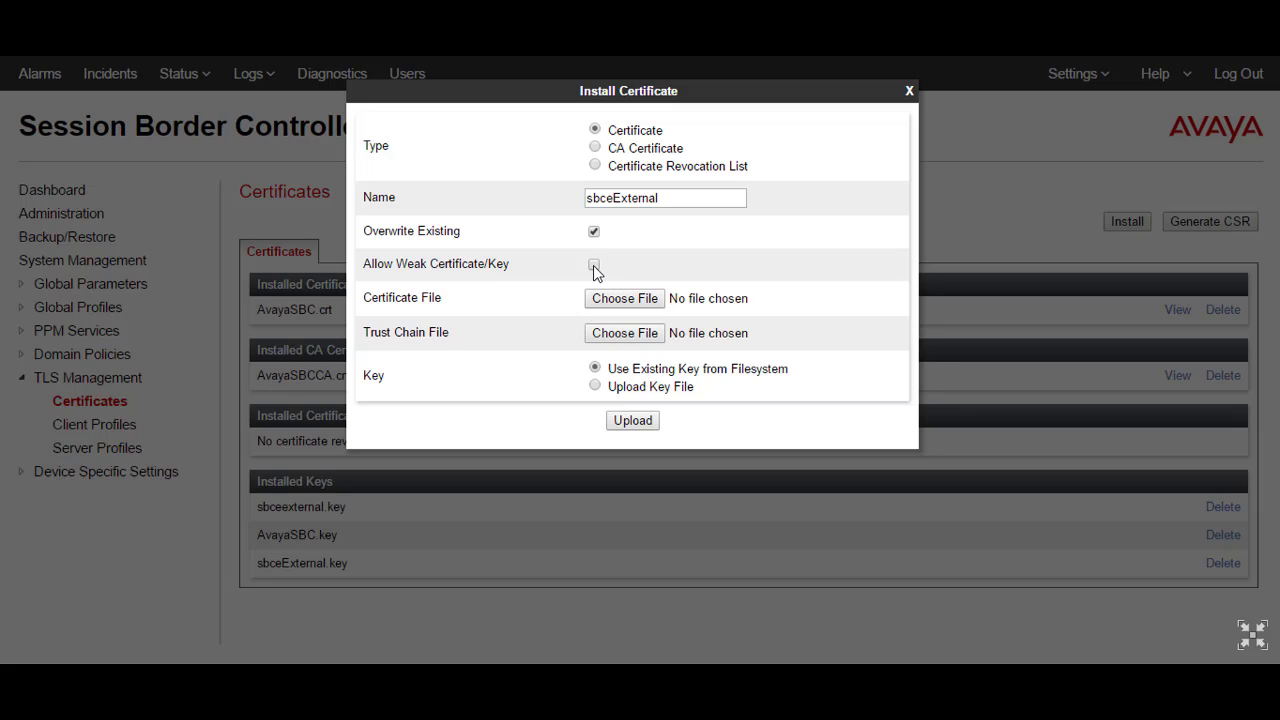
{"action": "left_click", "coordinate": [594, 266]}
{"action": "left_click", "coordinate": [624, 298]}
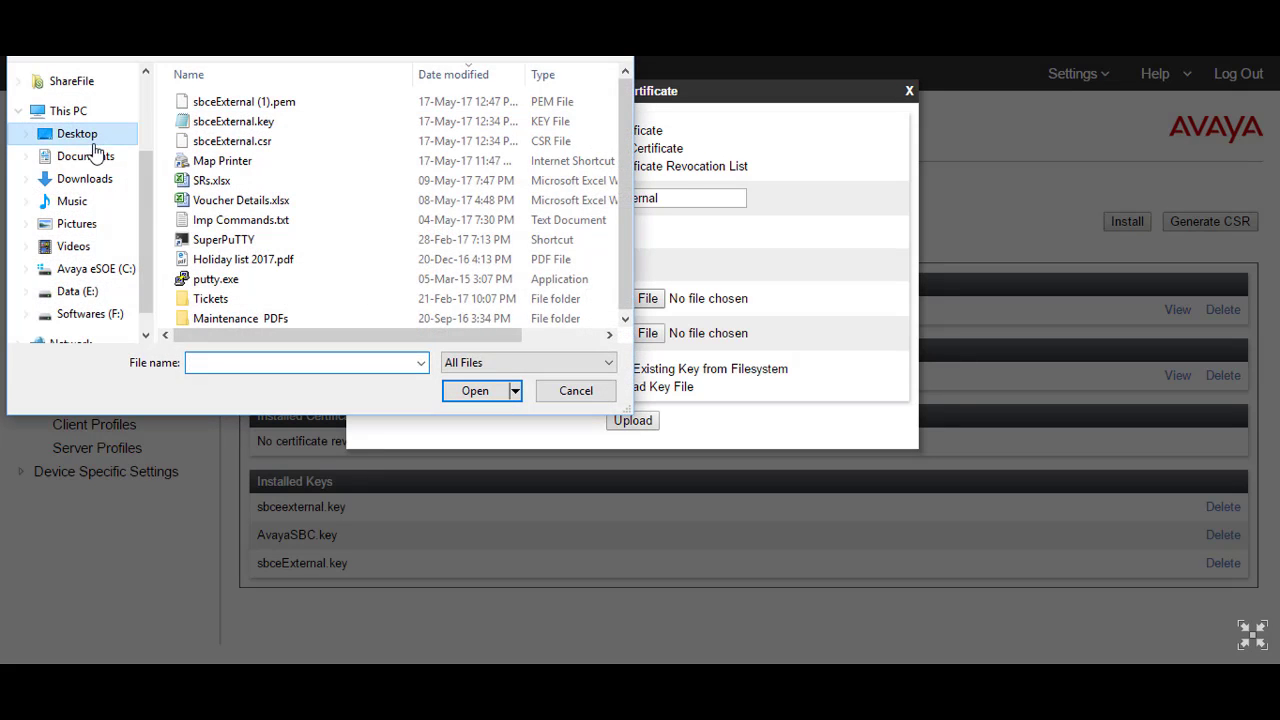
{"action": "double_click", "coordinate": [257, 104]}
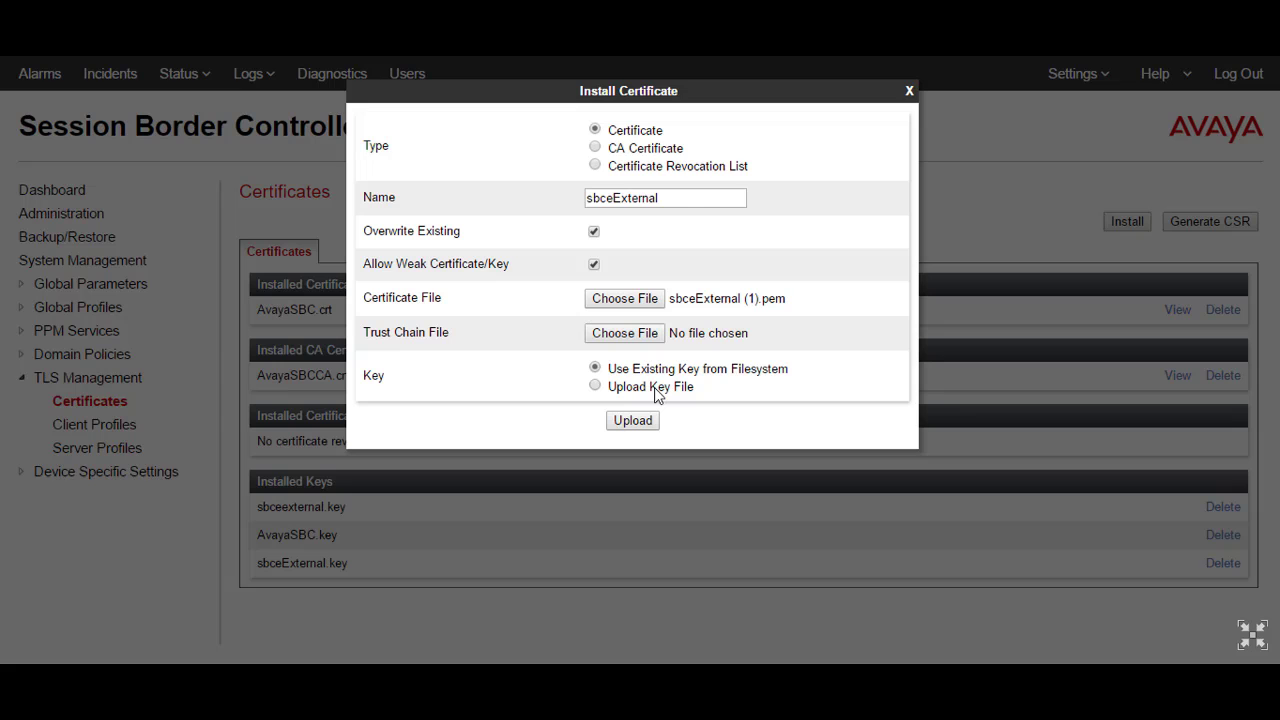
Upload the certificate and check its sbceExternal subject and gl.avaya.com DNS name.
{"action": "left_click", "coordinate": [643, 426]}
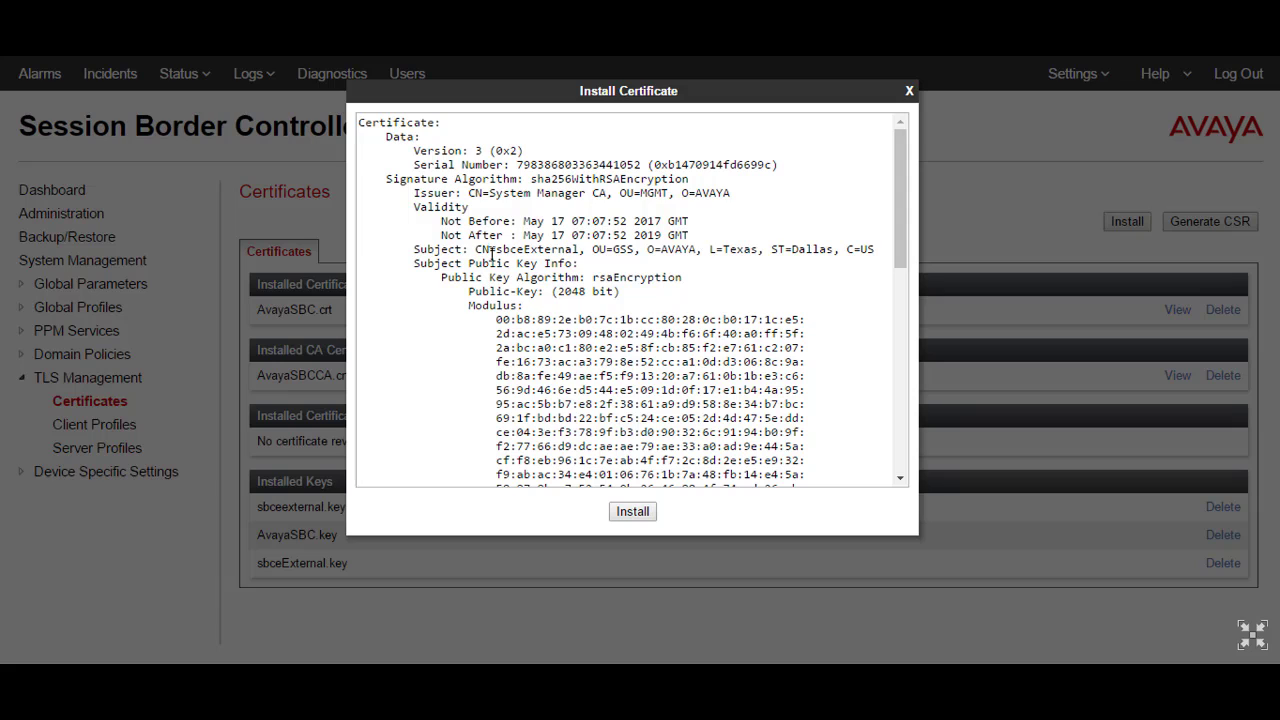
{"action": "left_click_drag", "start_coordinate": [482, 250], "coordinate": [578, 250]}
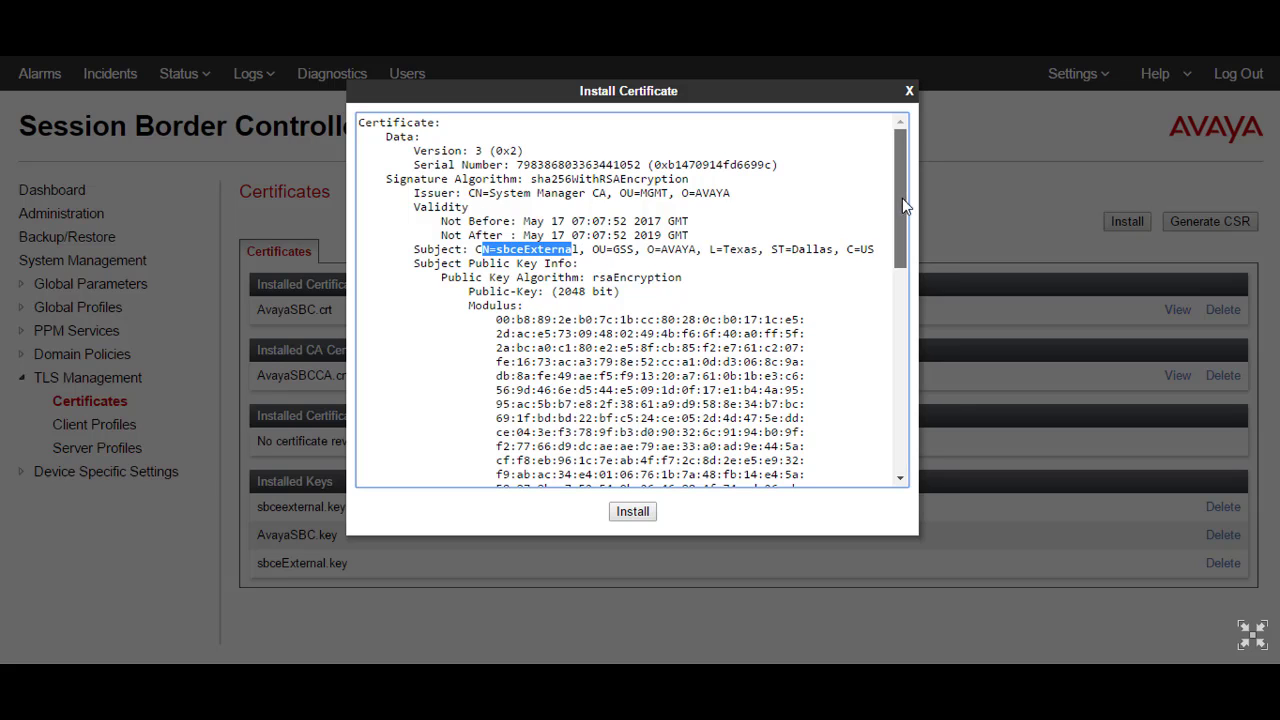
{"action": "left_click_drag", "start_coordinate": [902, 198], "coordinate": [911, 325]}
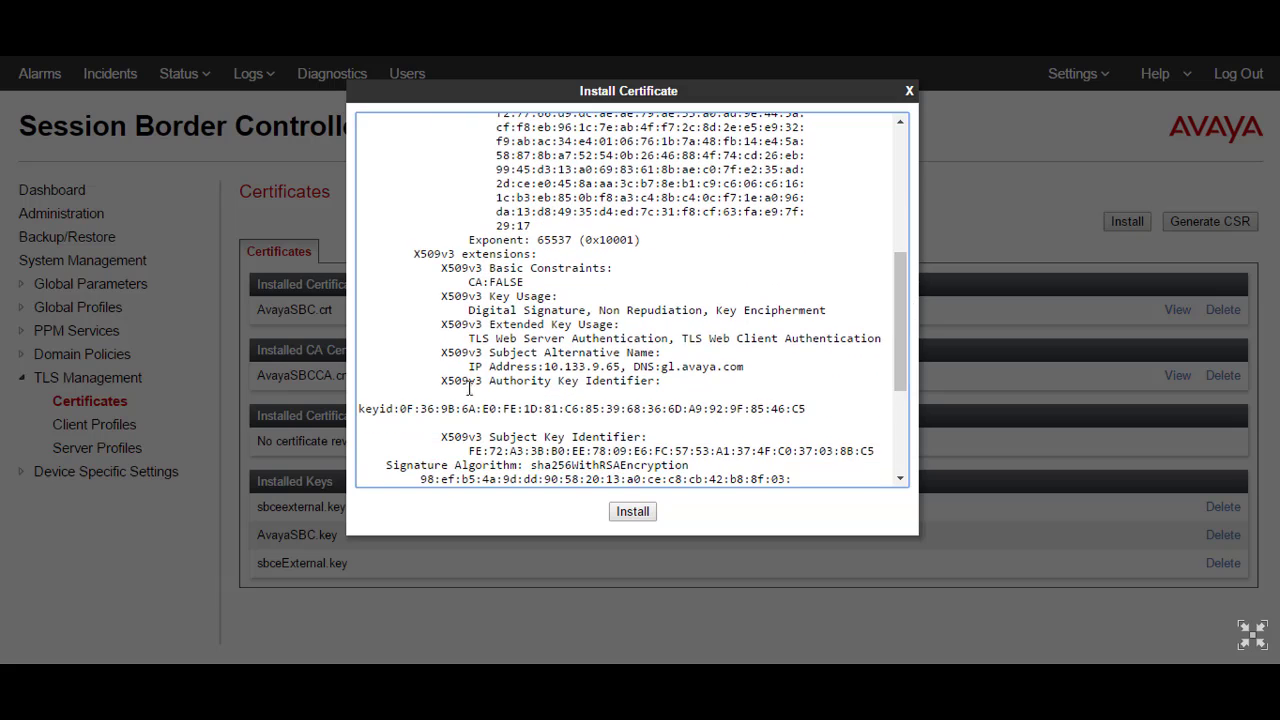
{"action": "left_click_drag", "start_coordinate": [476, 366], "coordinate": [624, 367]}
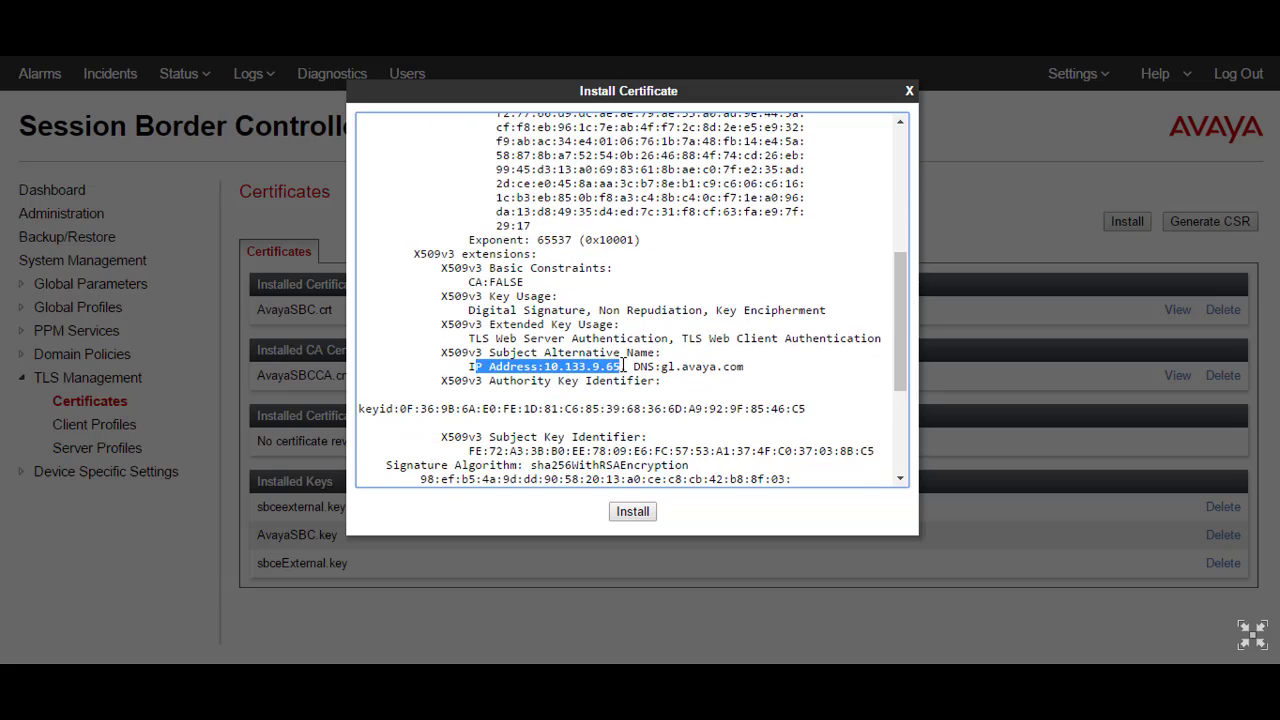
{"action": "left_click_drag", "start_coordinate": [744, 367], "coordinate": [633, 368]}
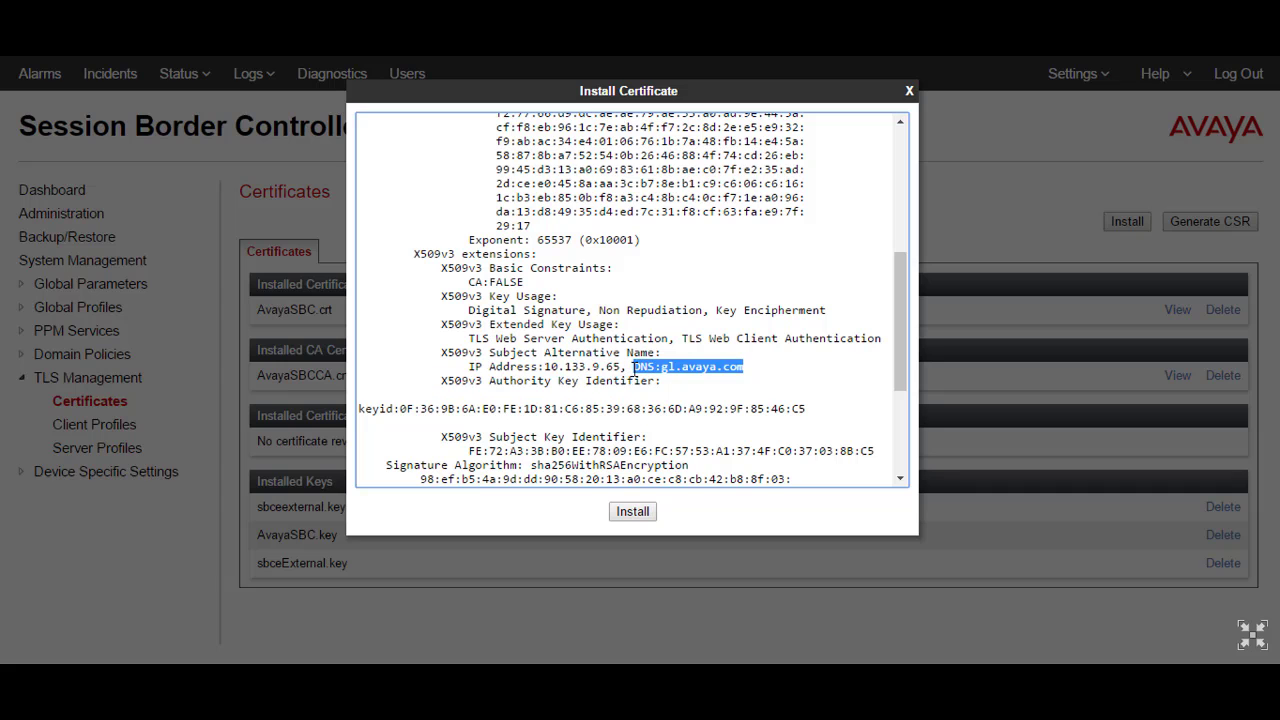
{"action": "left_click", "coordinate": [822, 377]}
{"action": "left_click_drag", "start_coordinate": [901, 341], "coordinate": [901, 421]}
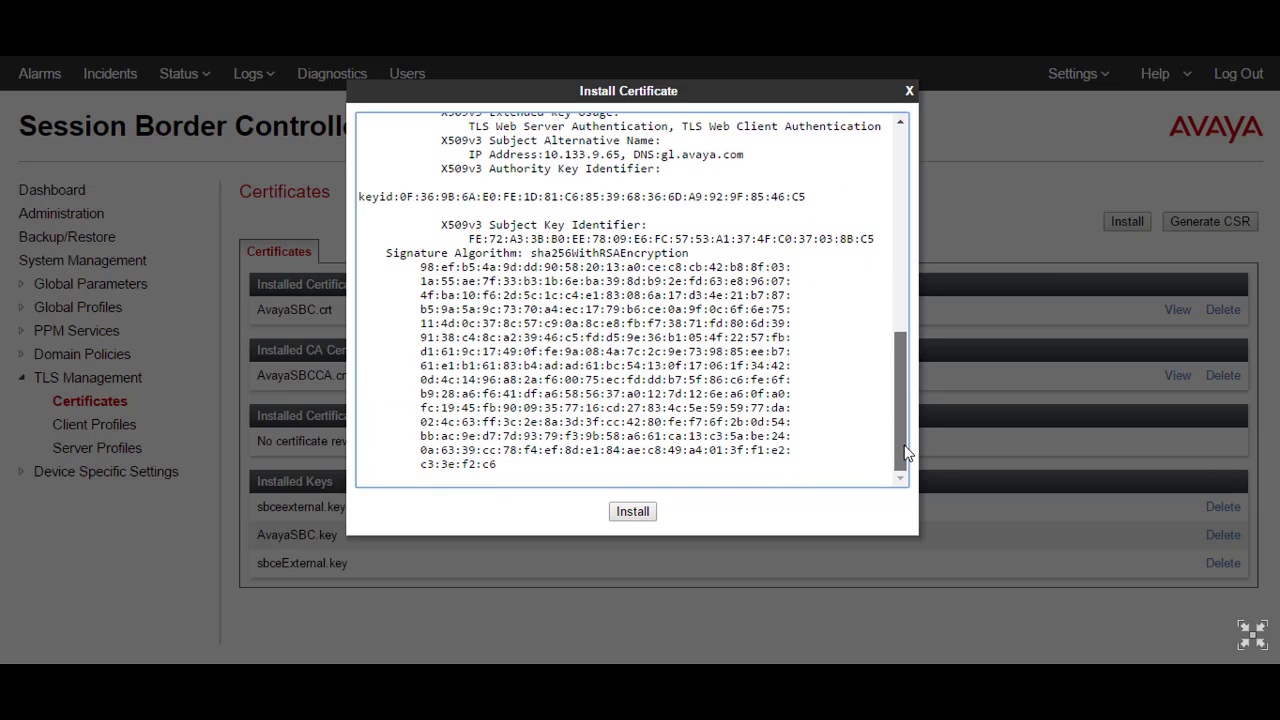
Install the sbceExternal certificate, finish, and begin another certificate installation.
{"action": "left_click", "coordinate": [624, 517]}
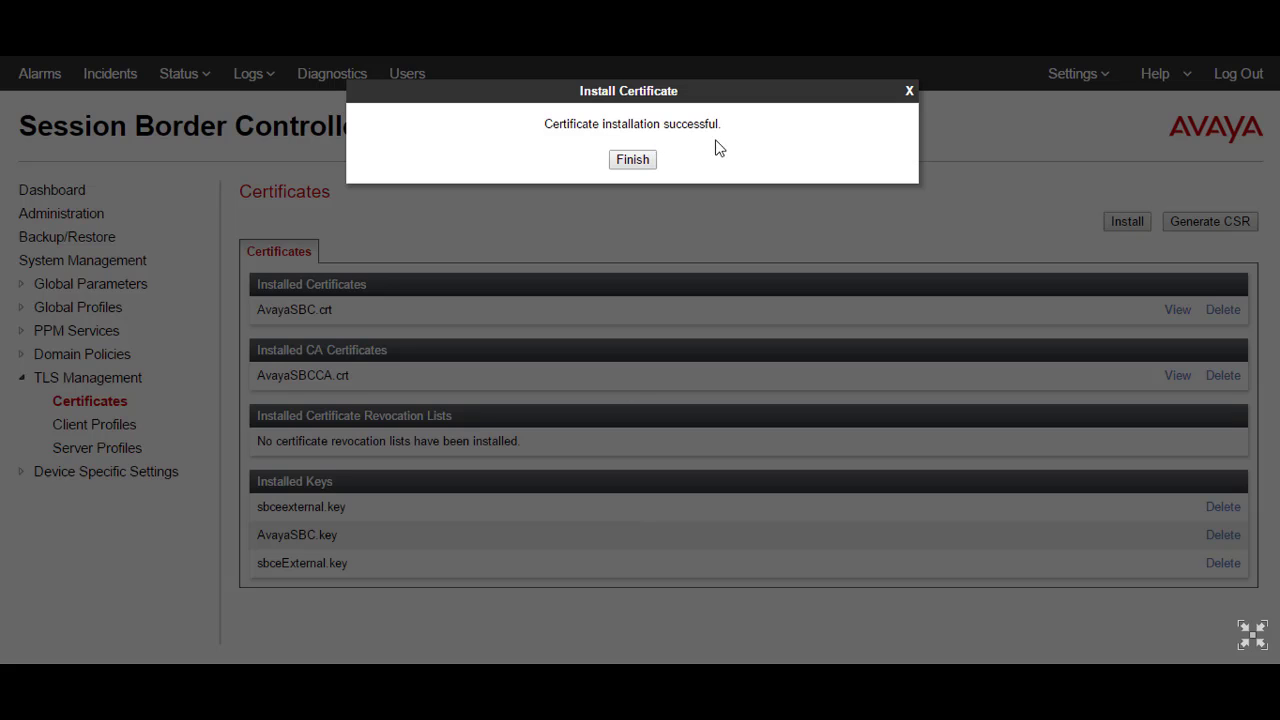
{"action": "left_click", "coordinate": [631, 160]}
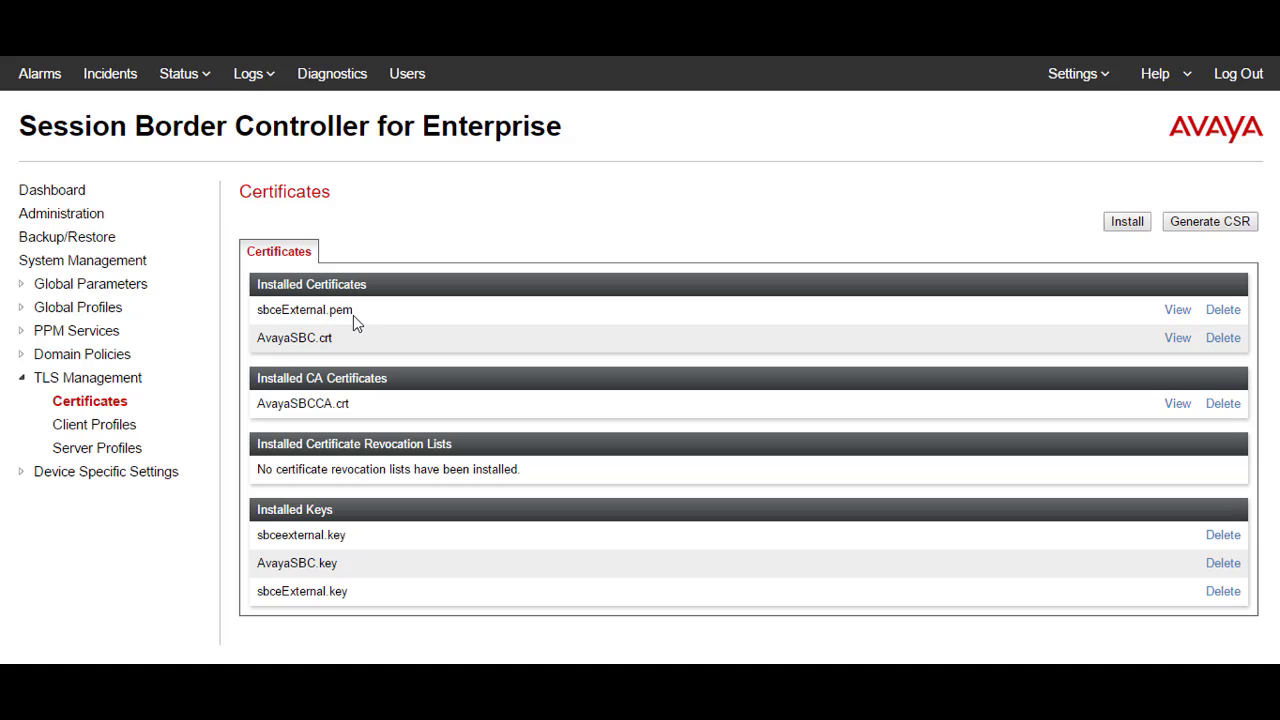
{"action": "left_click", "coordinate": [1125, 222]}
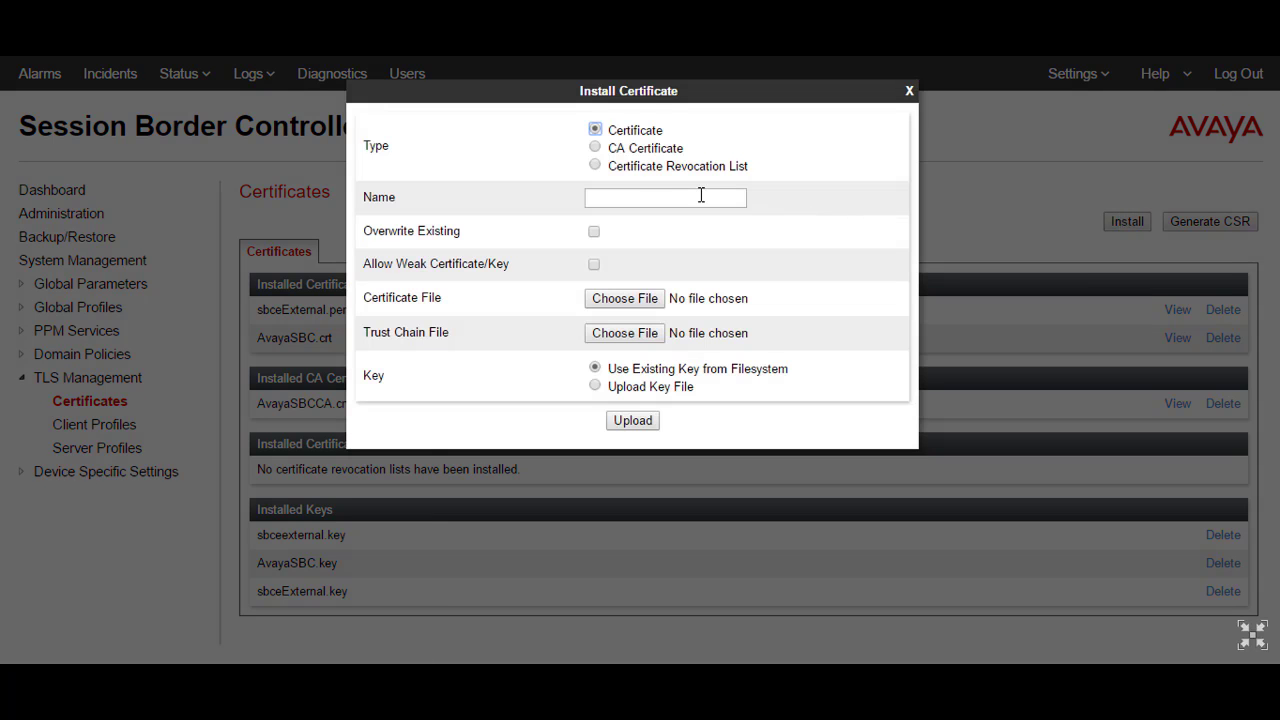
Set up a CA certificate named SystemManager, overwrite and weak allowed, from SystemManagerCA.cacert.pem.
{"action": "left_click", "coordinate": [596, 148]}
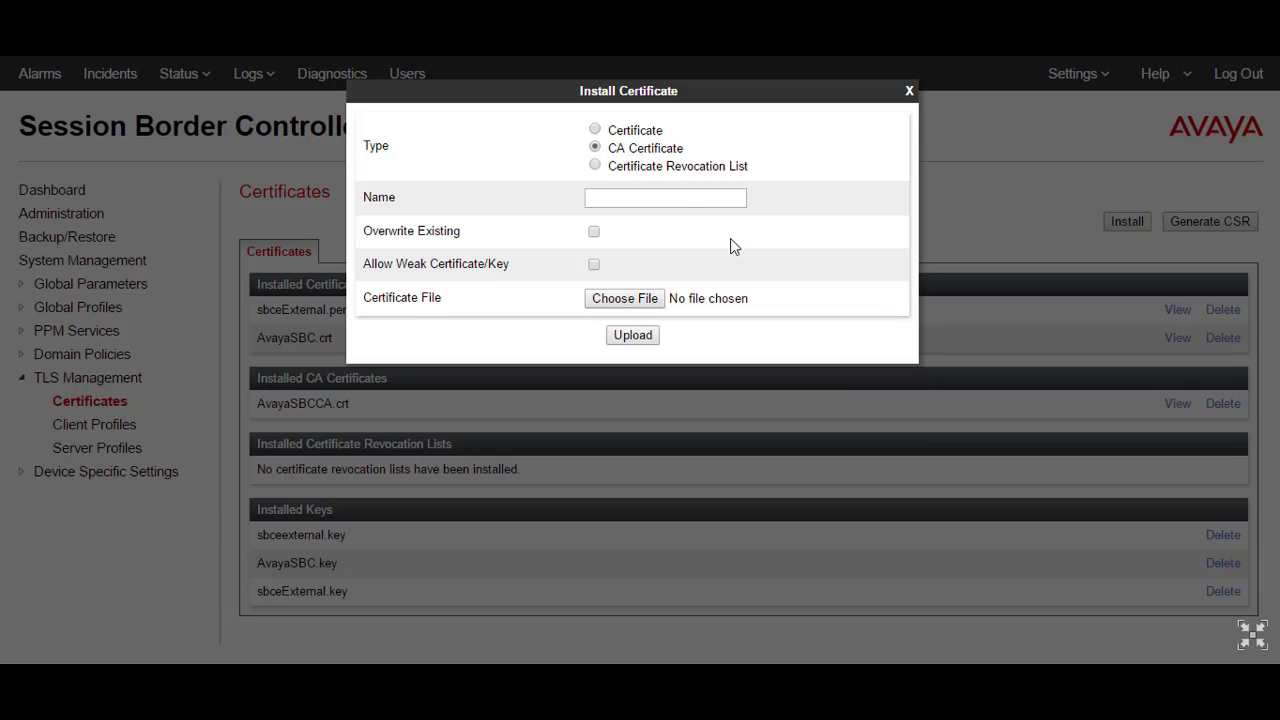
{"action": "left_click", "coordinate": [676, 198]}
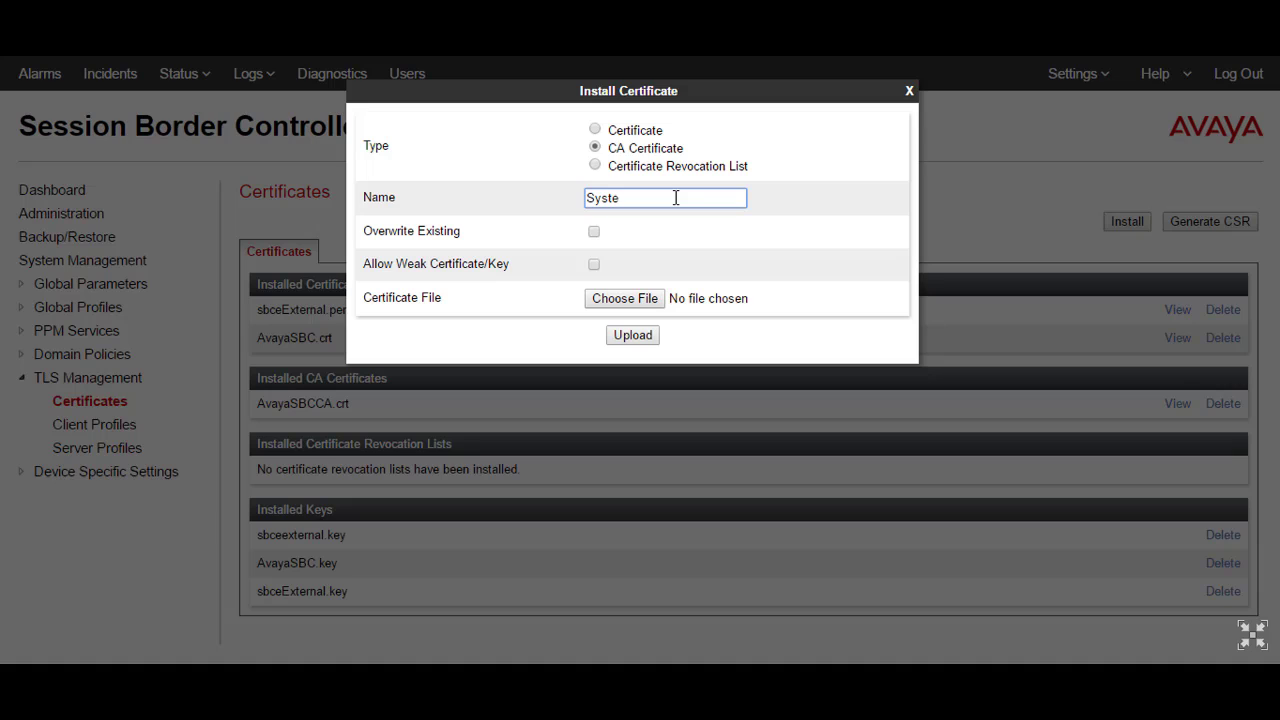
{"action": "type", "text": "SystemManagerCA"}
{"action": "left_click", "coordinate": [594, 231]}
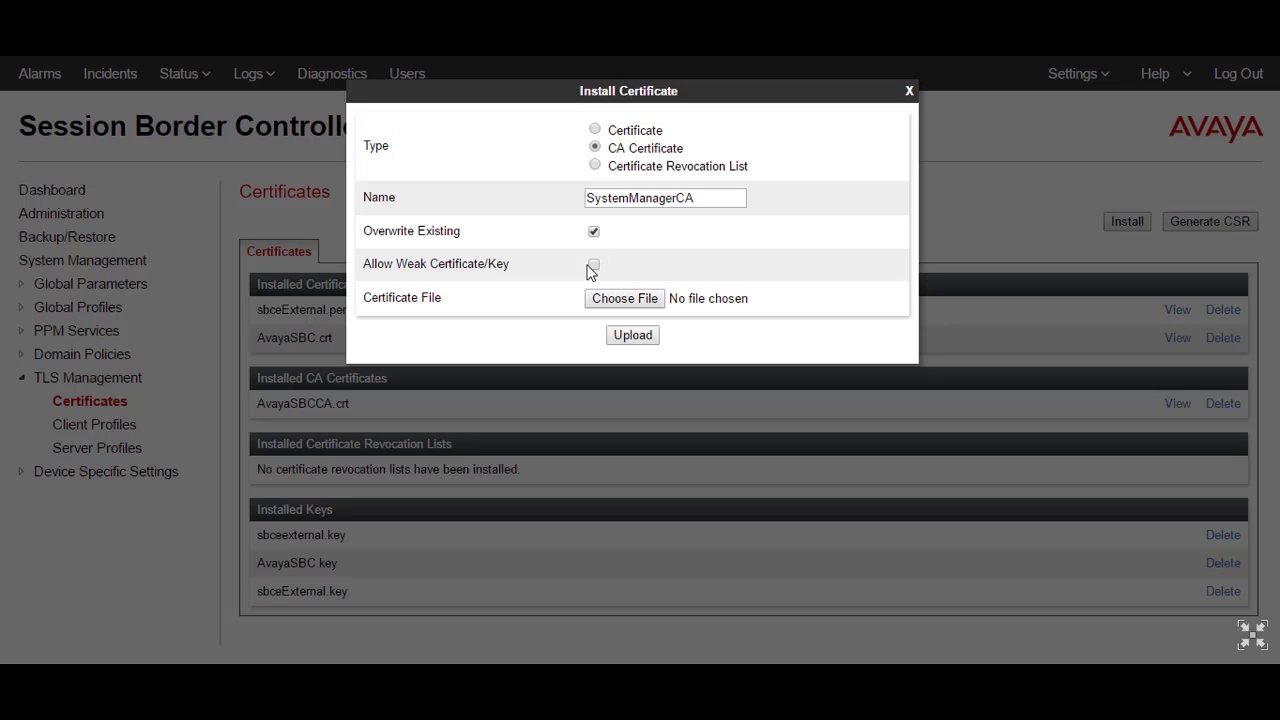
{"action": "left_click", "coordinate": [593, 266]}
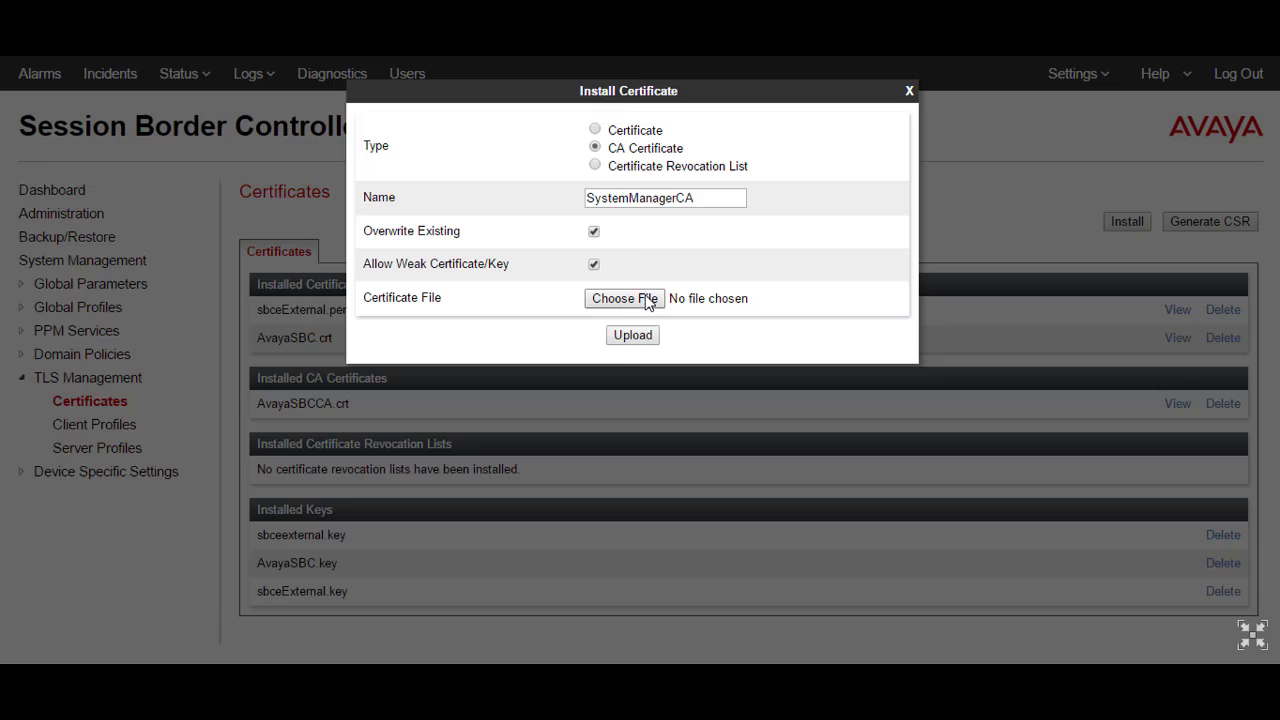
{"action": "left_click", "coordinate": [647, 301]}
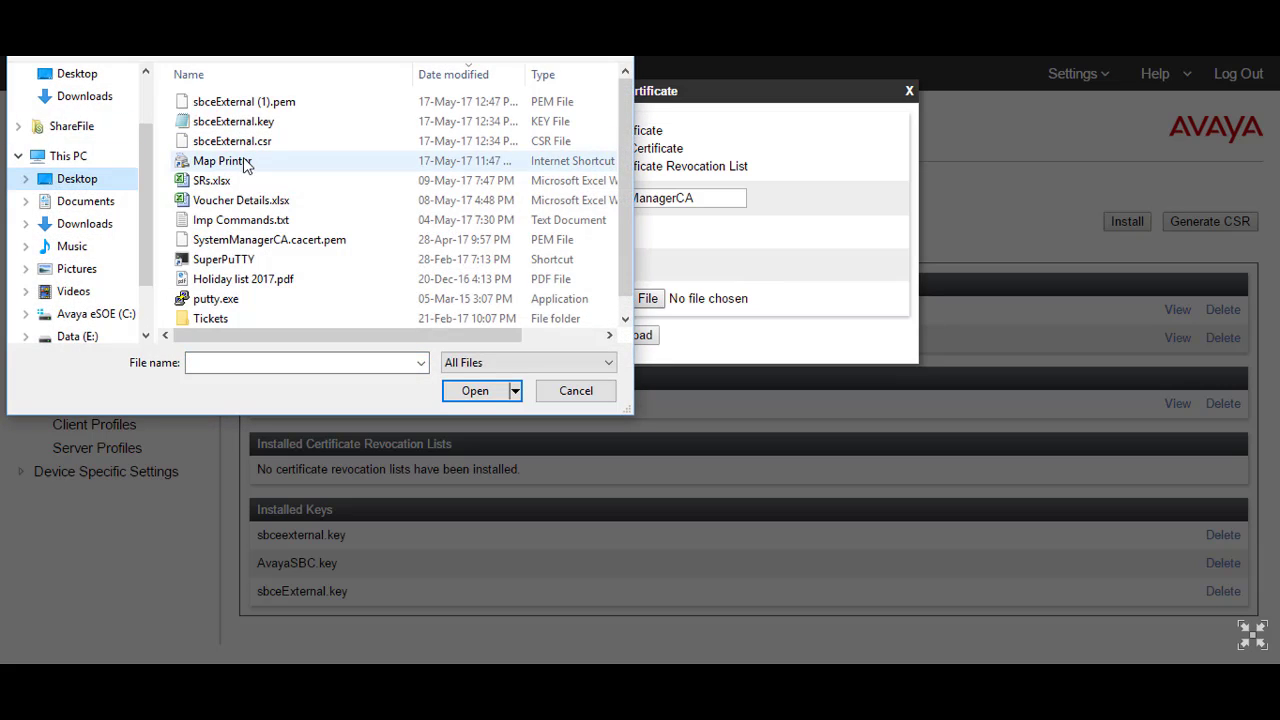
{"action": "double_click", "coordinate": [265, 242]}
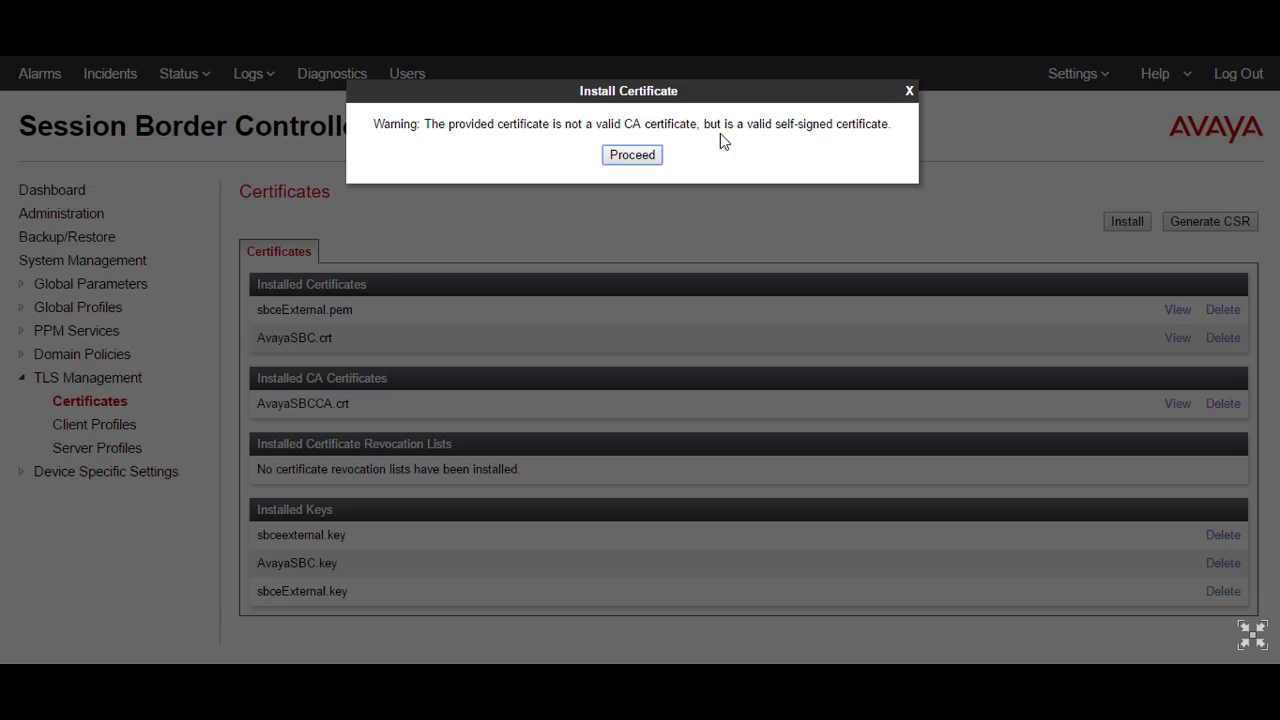
Accept the self-signed warning, verify the CA:TRUE constraint, and install the System Manager CA certificate.
{"action": "left_click", "coordinate": [633, 156]}
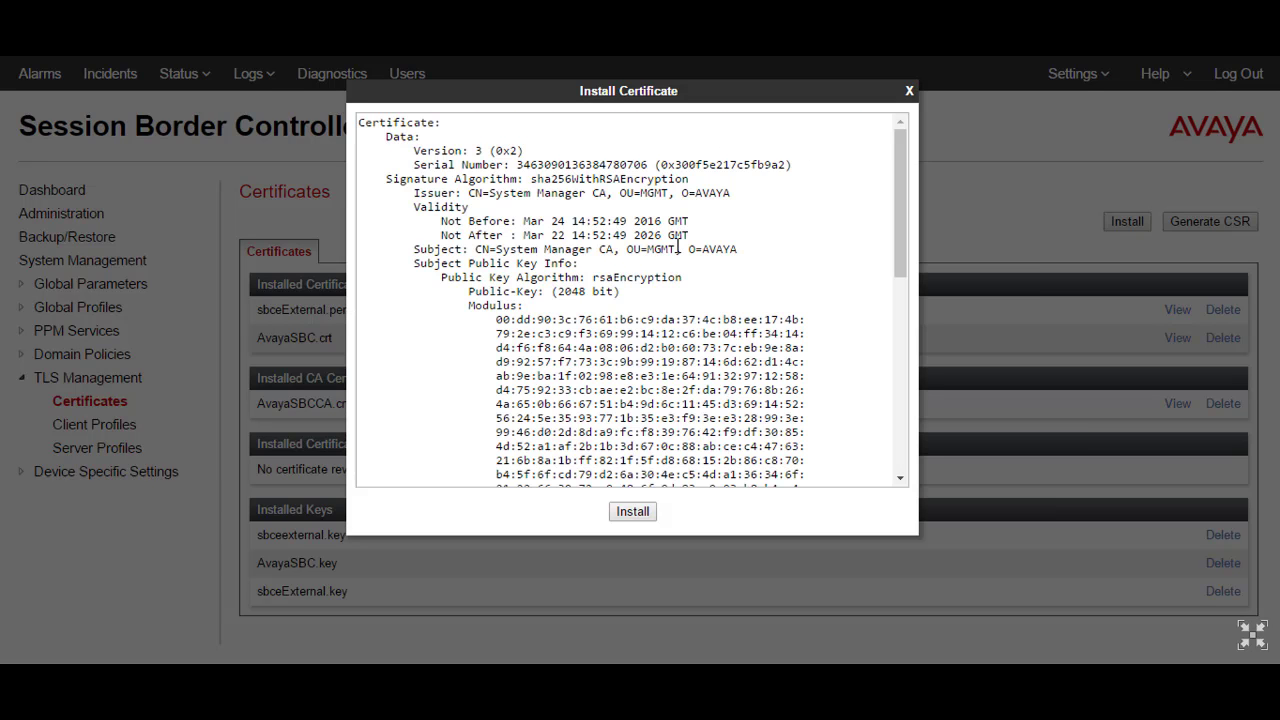
{"action": "left_click", "coordinate": [898, 195]}
{"action": "left_click_drag", "start_coordinate": [908, 215], "coordinate": [915, 395]}
{"action": "left_click_drag", "start_coordinate": [470, 181], "coordinate": [518, 181]}
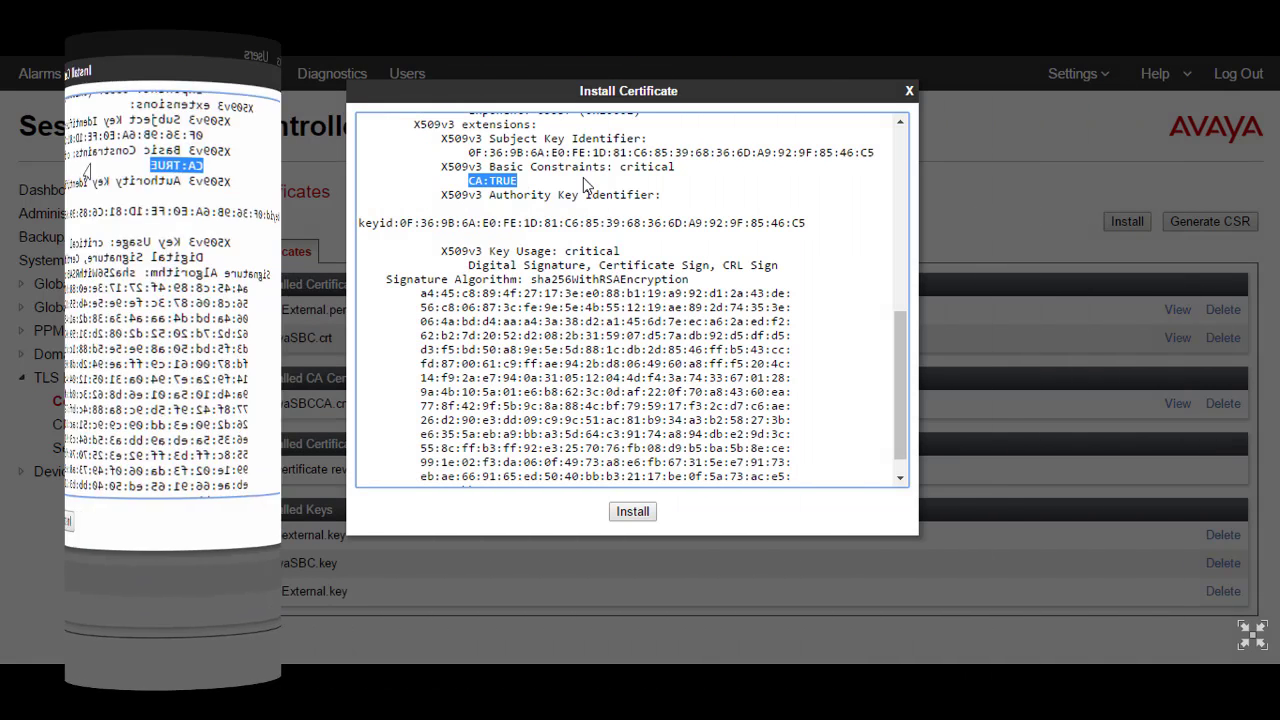
{"action": "left_click", "coordinate": [634, 512]}
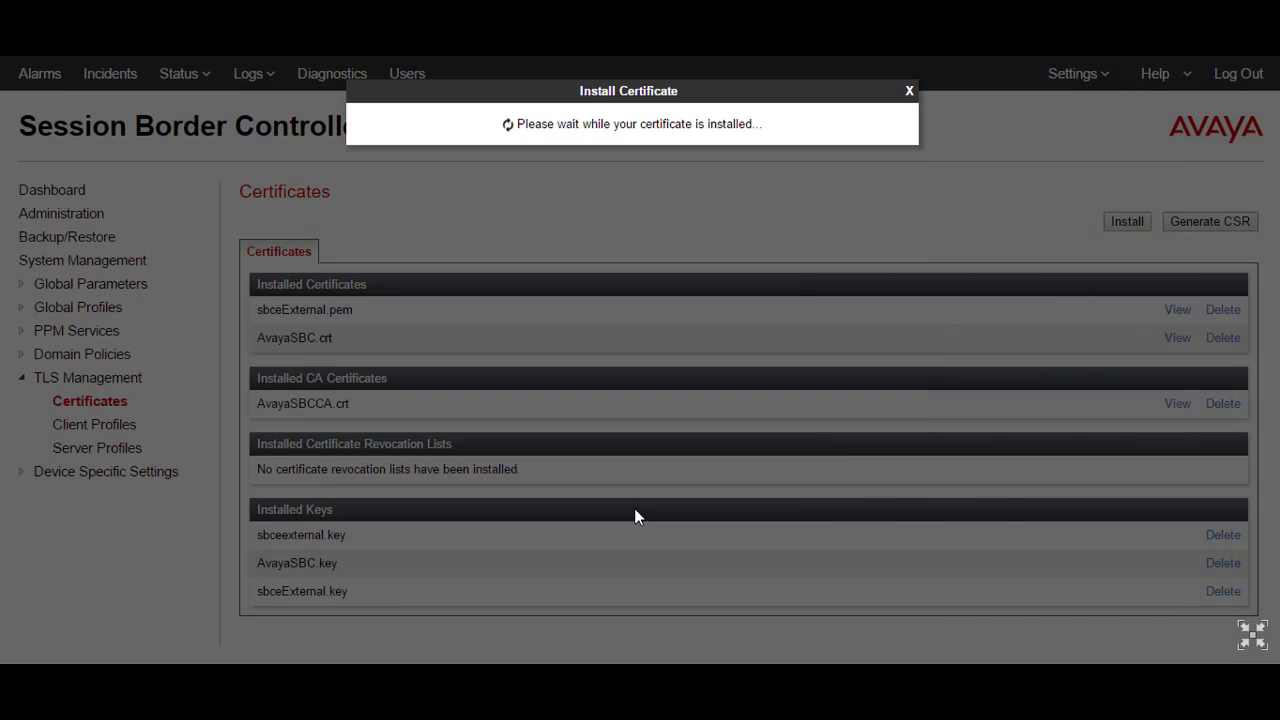
{"action": "left_click", "coordinate": [630, 161]}
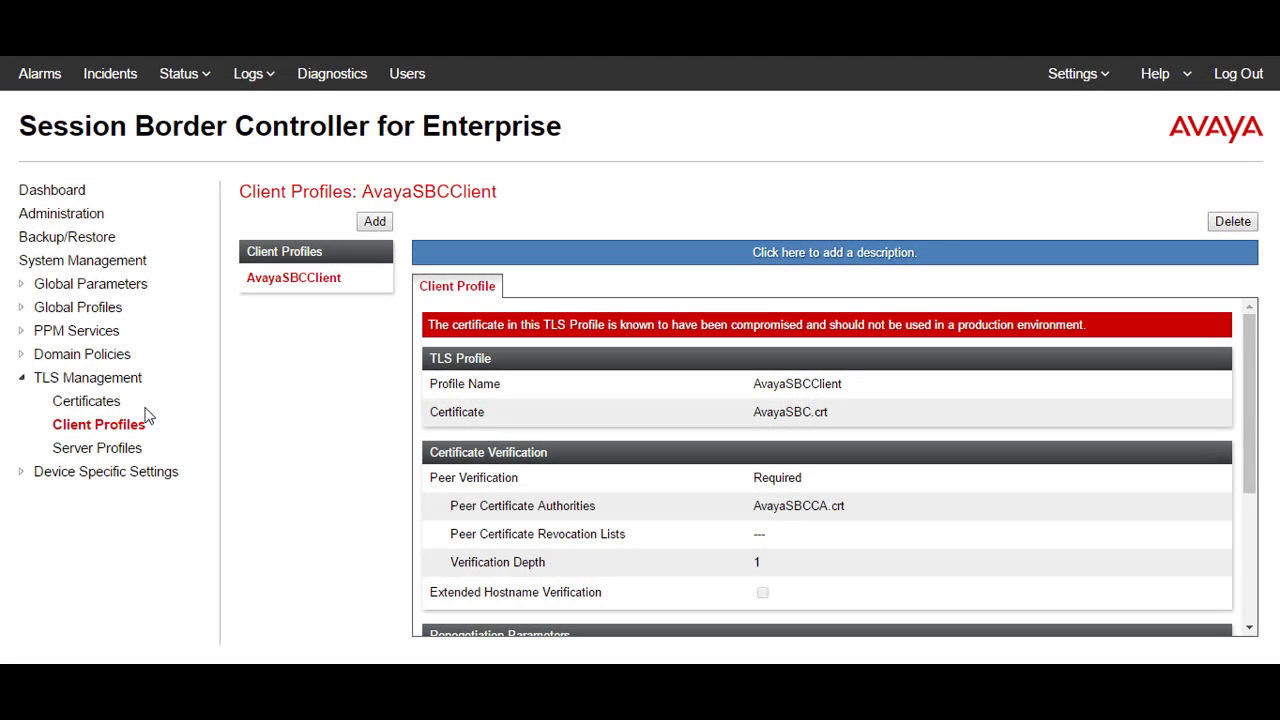
Create client TLS profile sbceExternal using sbceExternal.pem, trusting SystemManagerCA.pem as peer CA.
{"action": "left_click", "coordinate": [129, 428]}
{"action": "left_click", "coordinate": [375, 221]}
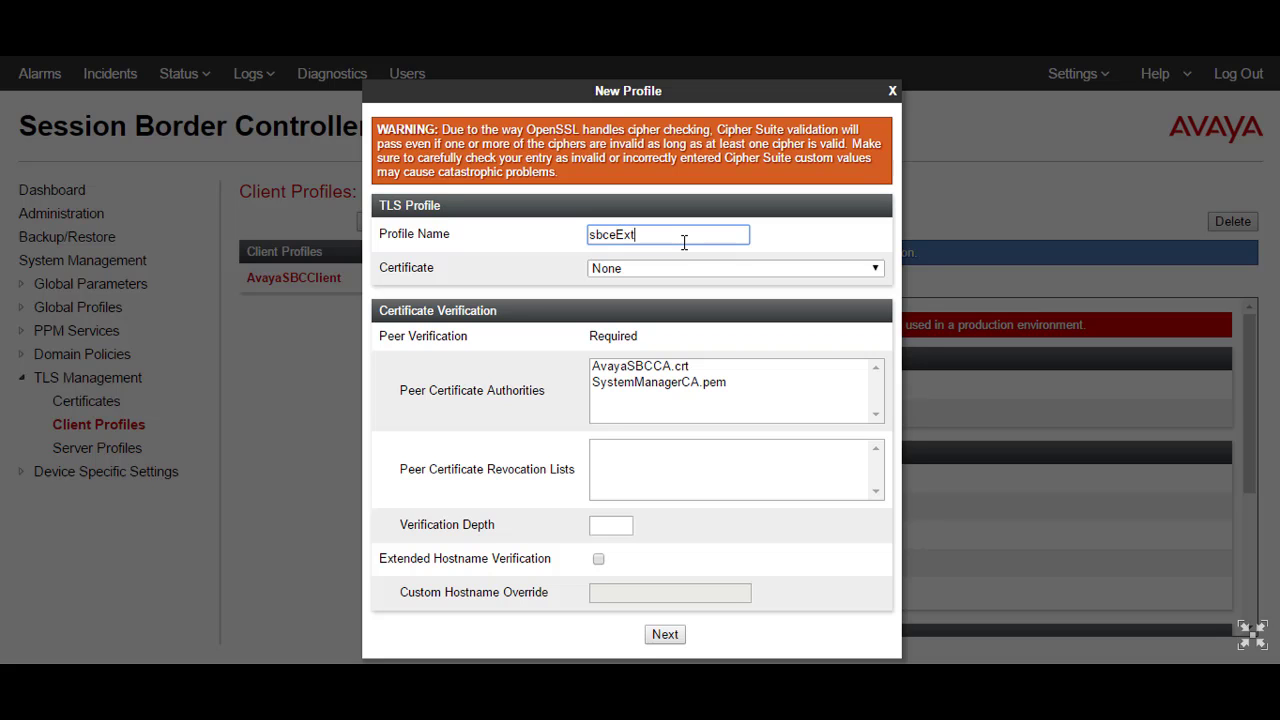
{"action": "type", "text": "sbceExternal"}
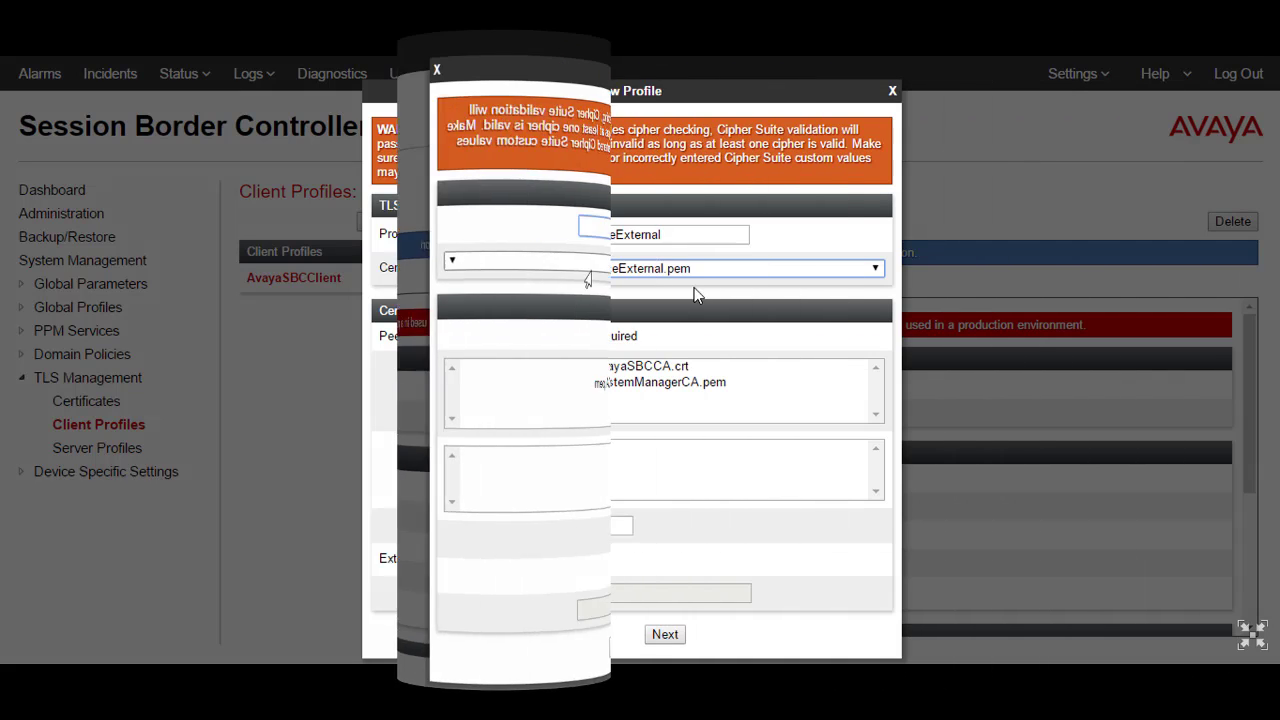
{"action": "left_click", "coordinate": [699, 269]}
{"action": "left_click", "coordinate": [661, 297]}
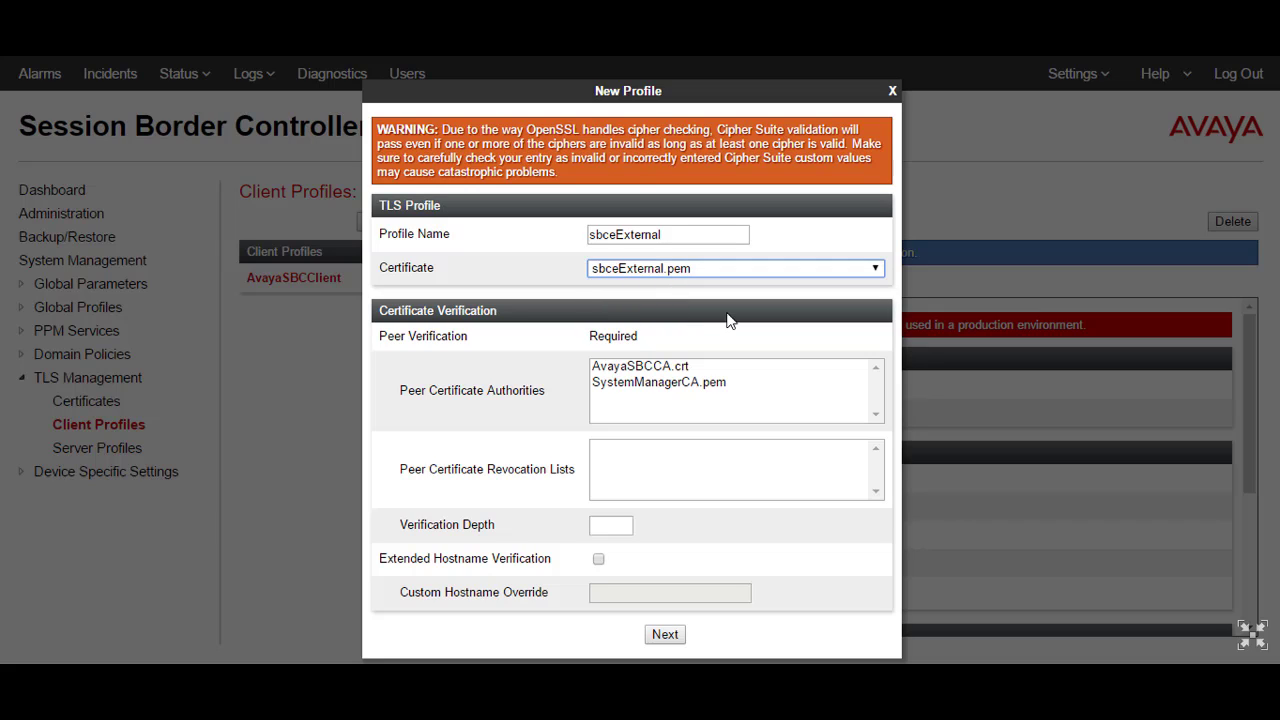
{"action": "left_click", "coordinate": [621, 385]}
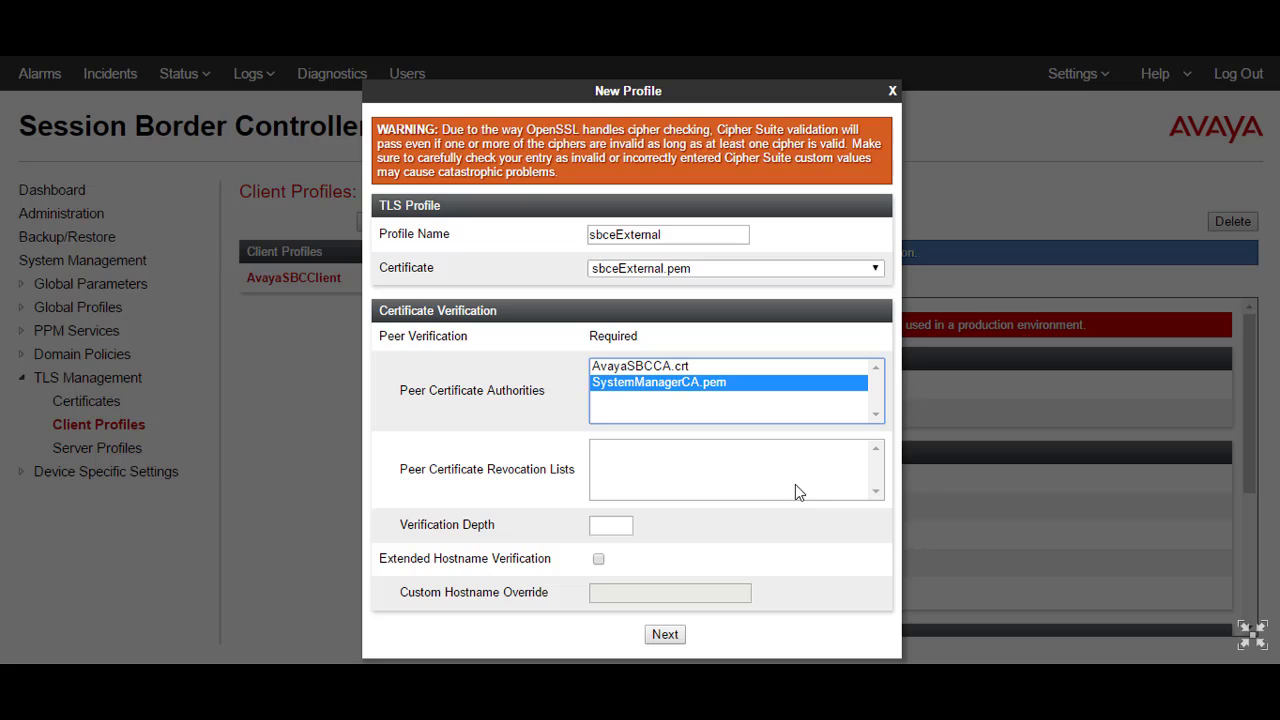
Set verification depth to 1 and save the sbceExternal client profile.
{"action": "left_click", "coordinate": [608, 528]}
{"action": "type", "text": "1"}
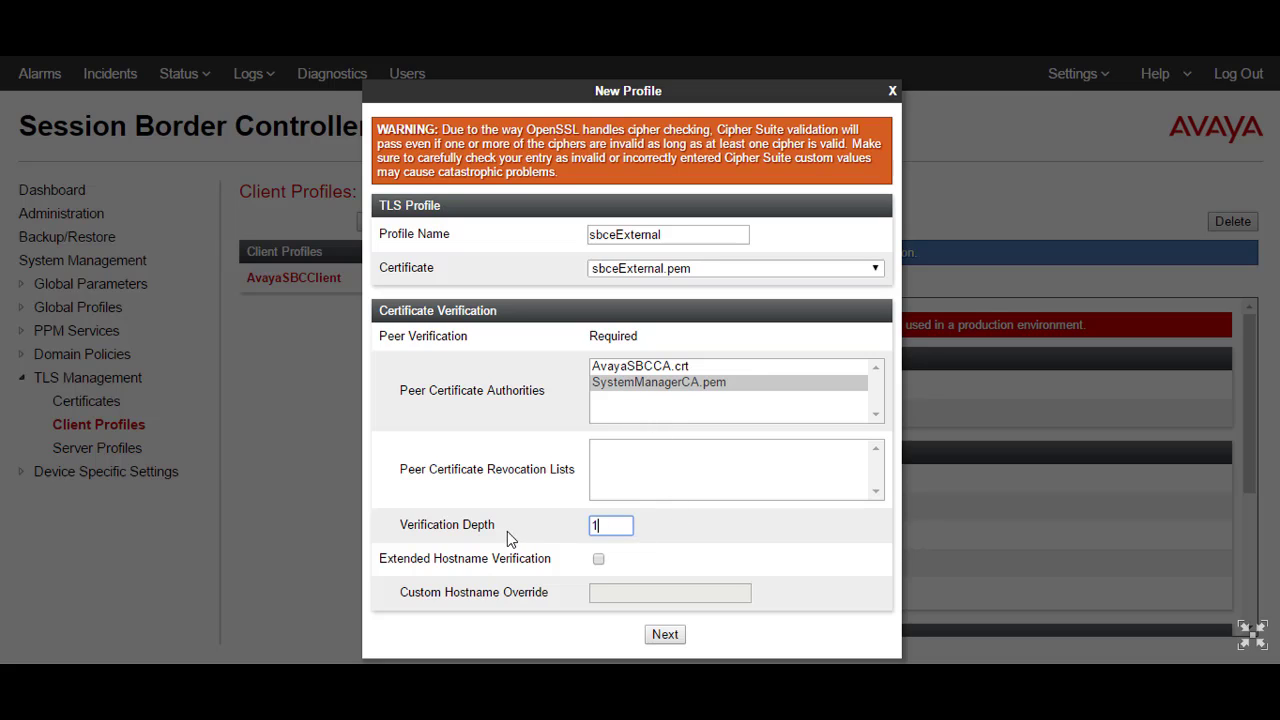
{"action": "left_click", "coordinate": [670, 638]}
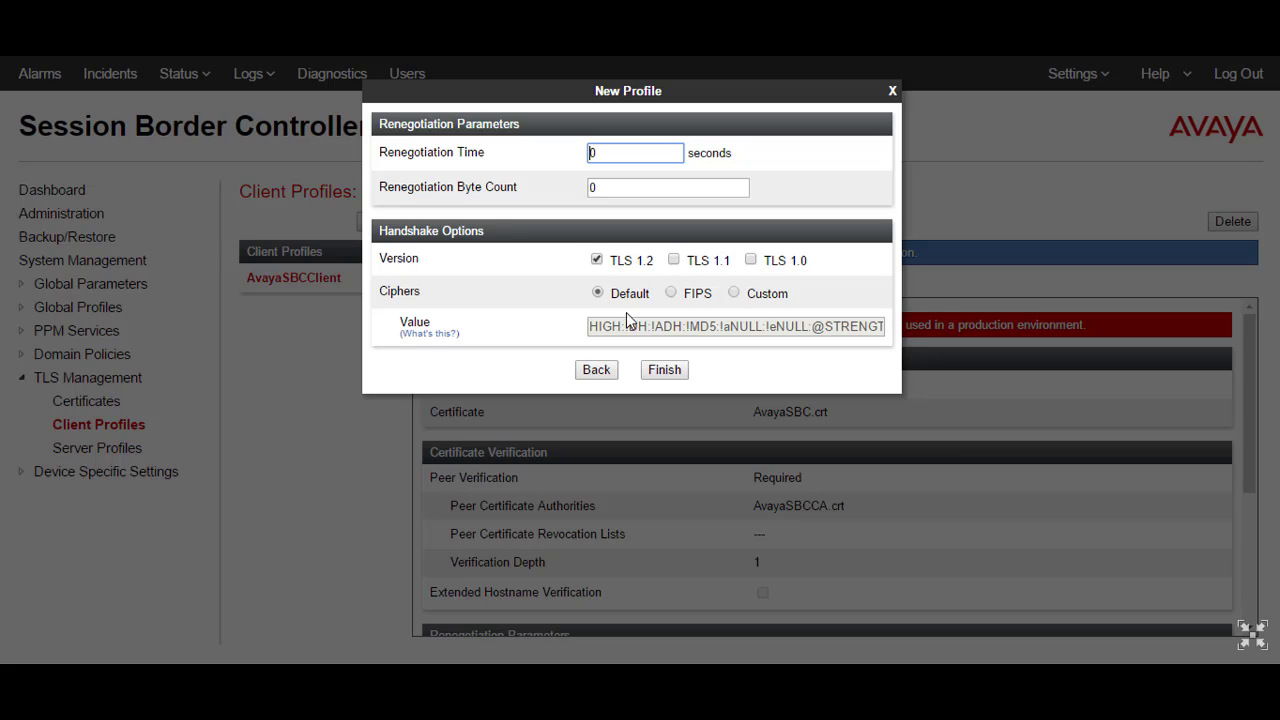
{"action": "left_click", "coordinate": [670, 370]}
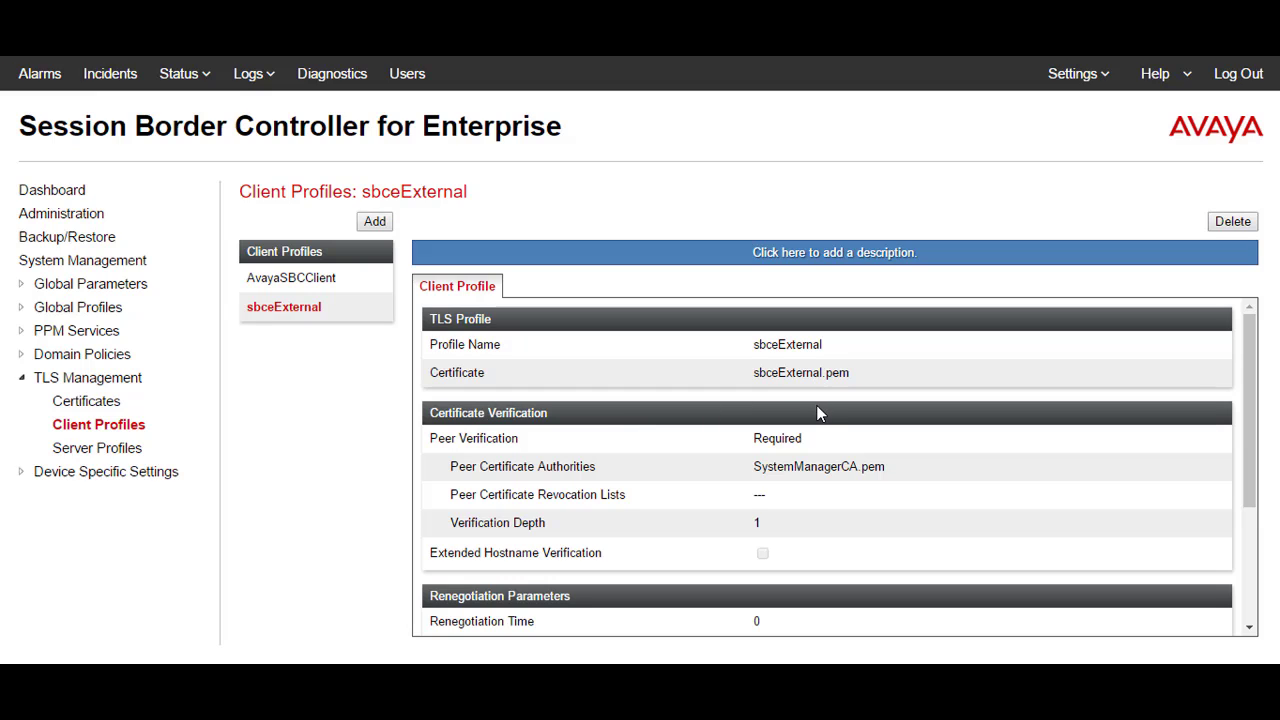
Create server TLS profile sbceExternal with certificate sbceExternal.pem and peer verification None.
{"action": "left_click", "coordinate": [100, 448]}
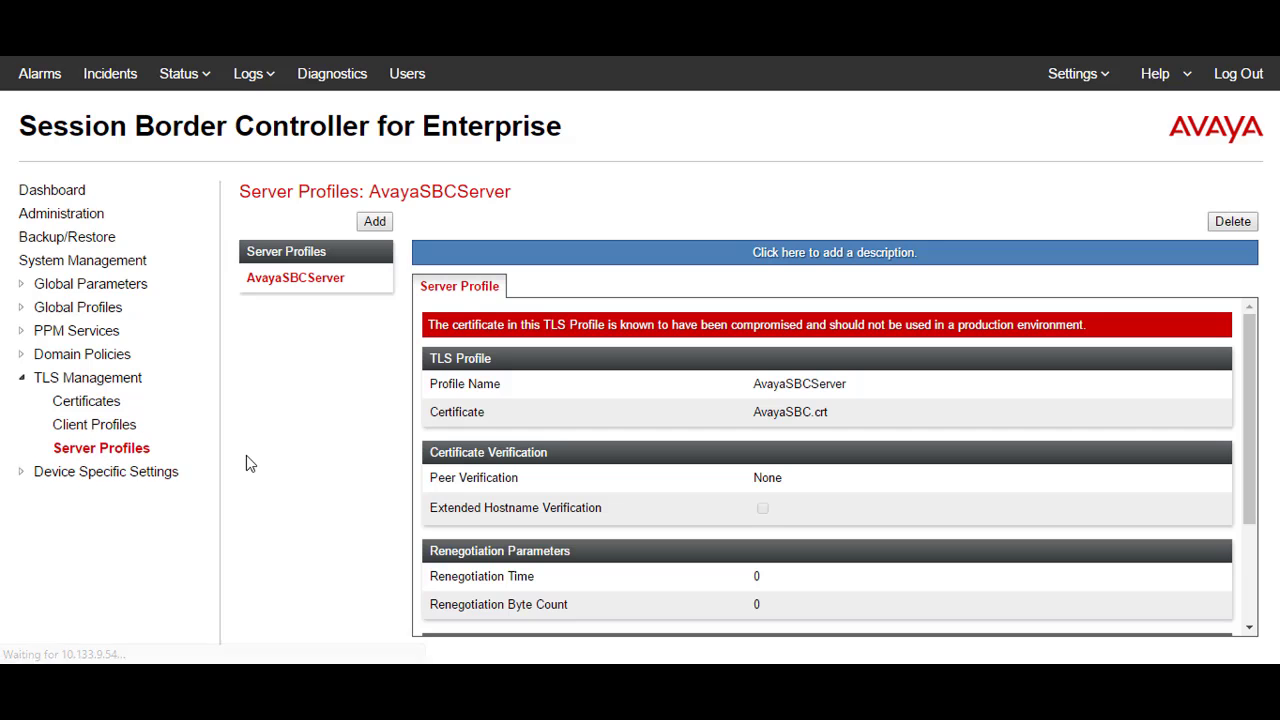
{"action": "left_click", "coordinate": [371, 224]}
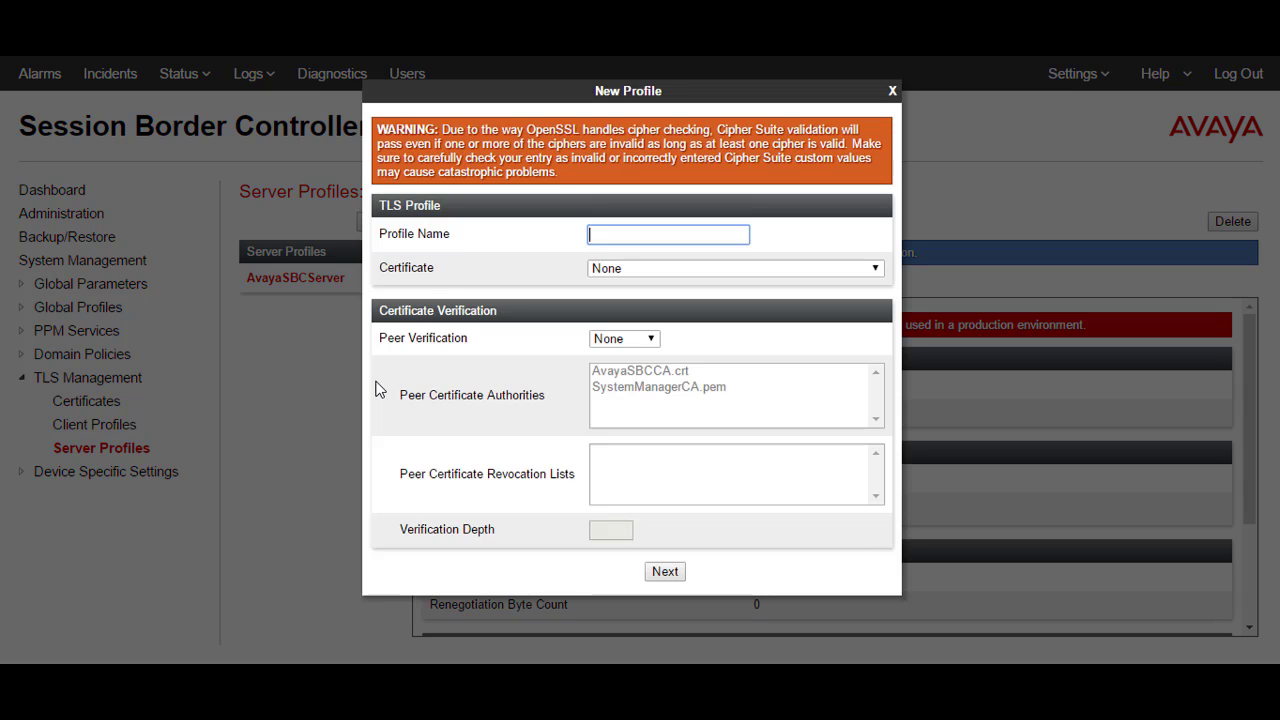
{"action": "type", "text": "sbceExternal"}
{"action": "left_click", "coordinate": [675, 267]}
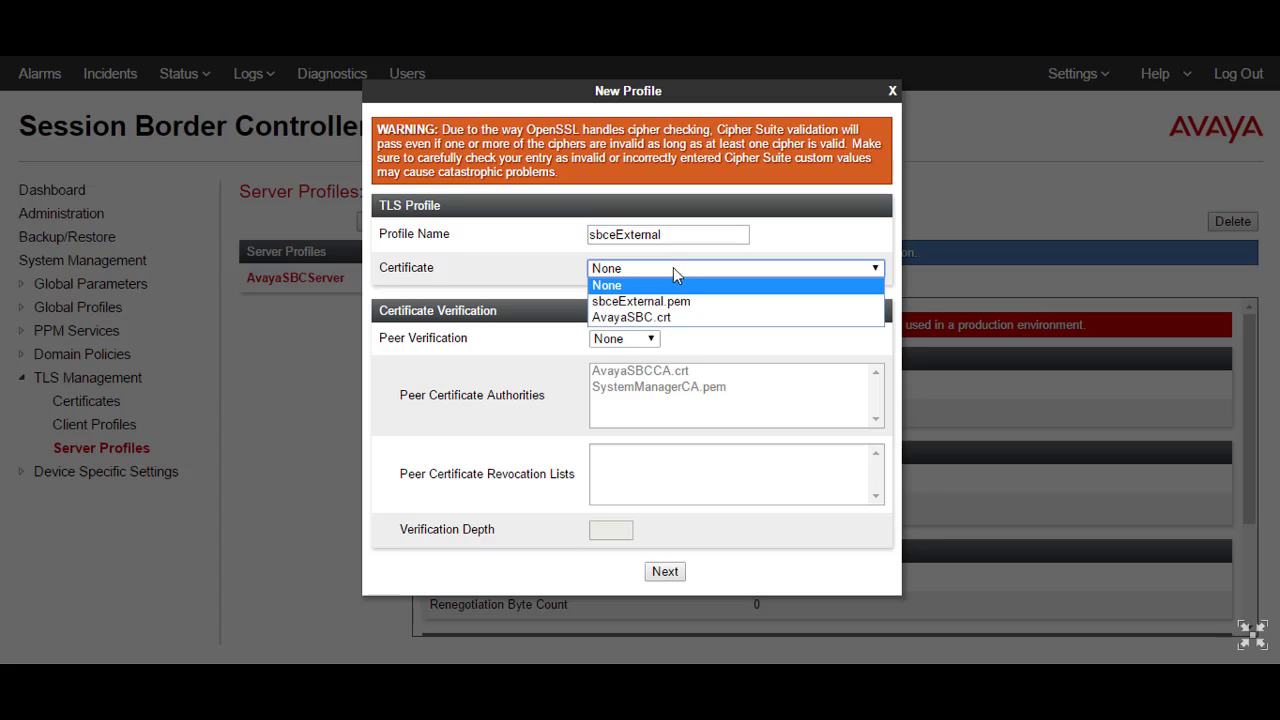
{"action": "left_click", "coordinate": [659, 298]}
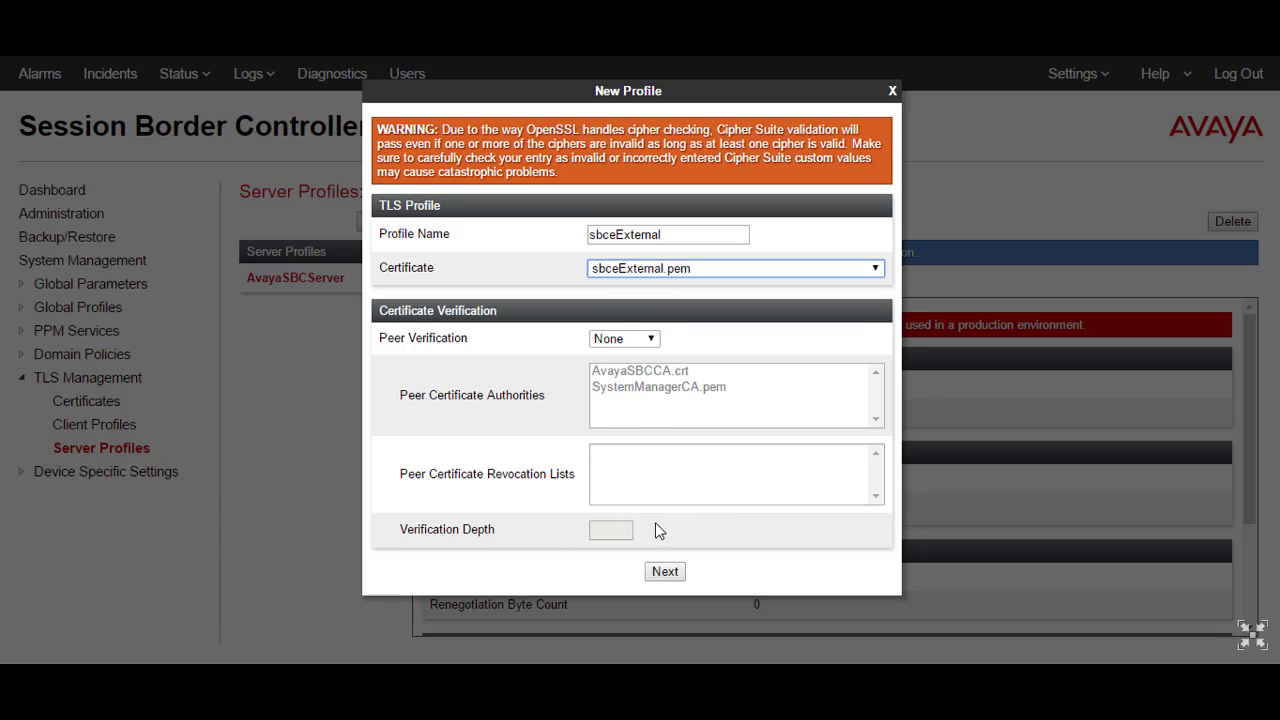
{"action": "left_click", "coordinate": [643, 340]}
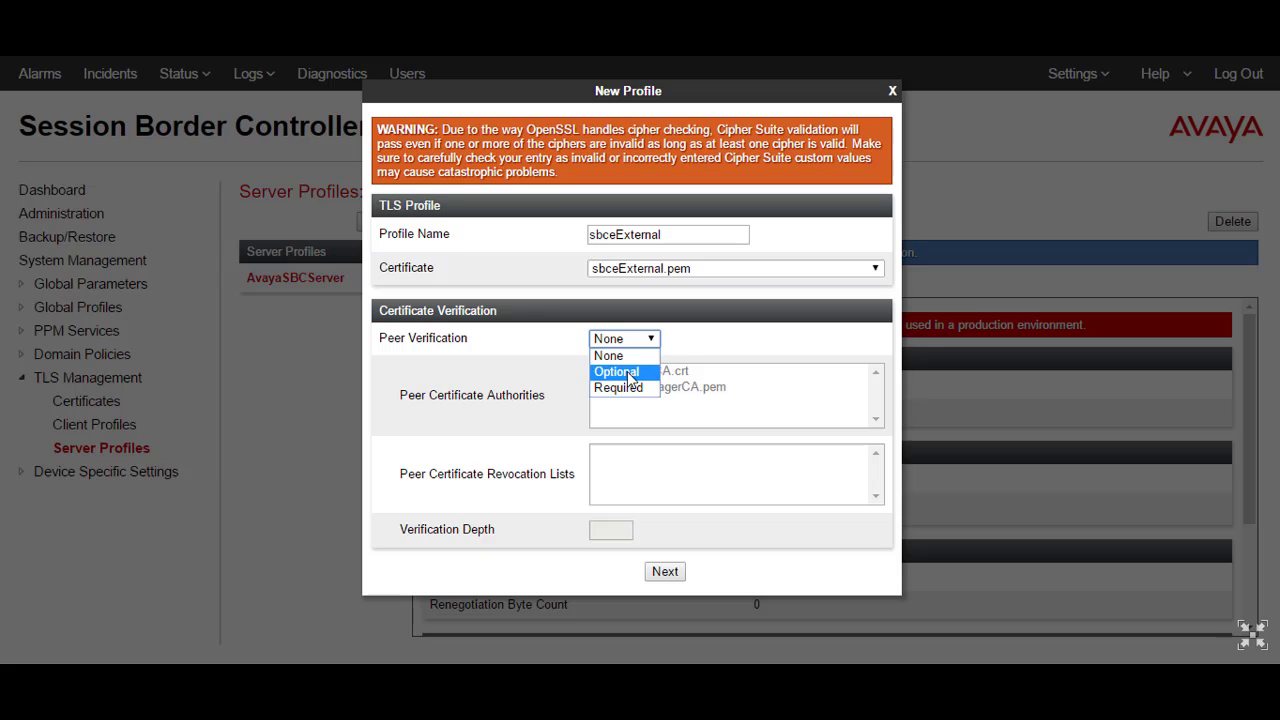
{"action": "left_click", "coordinate": [720, 350]}
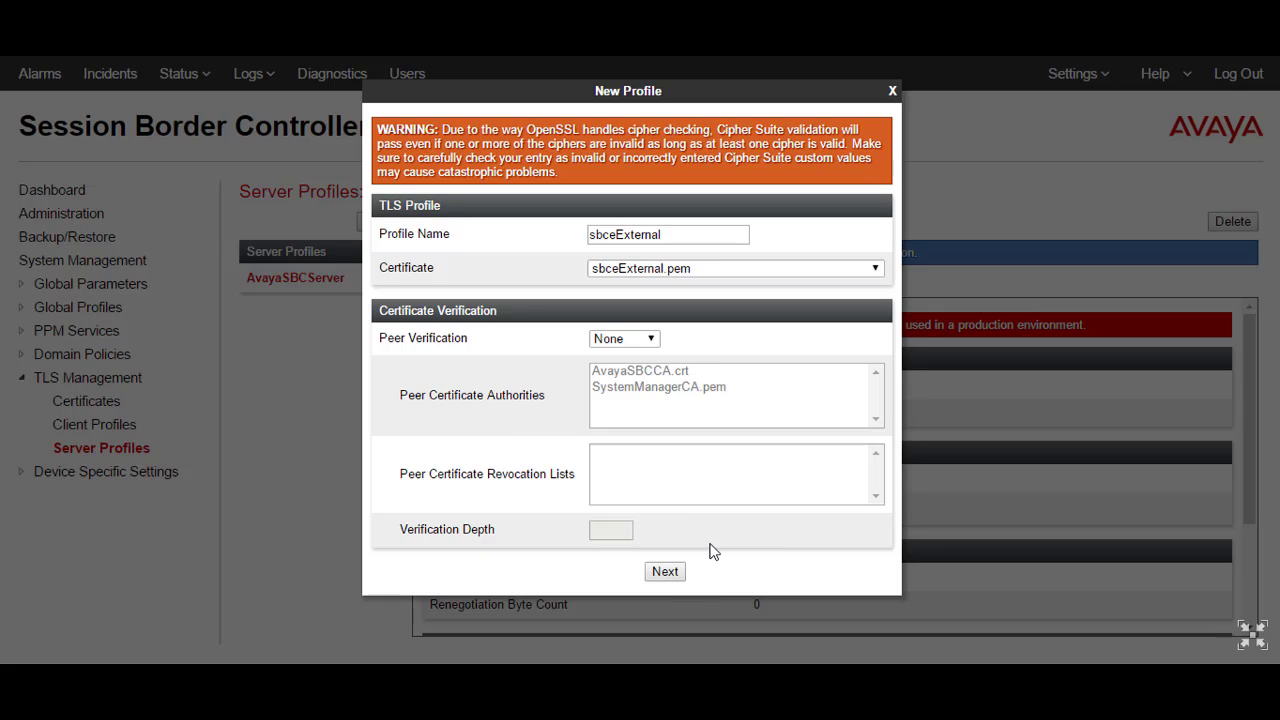
{"action": "left_click", "coordinate": [664, 573]}
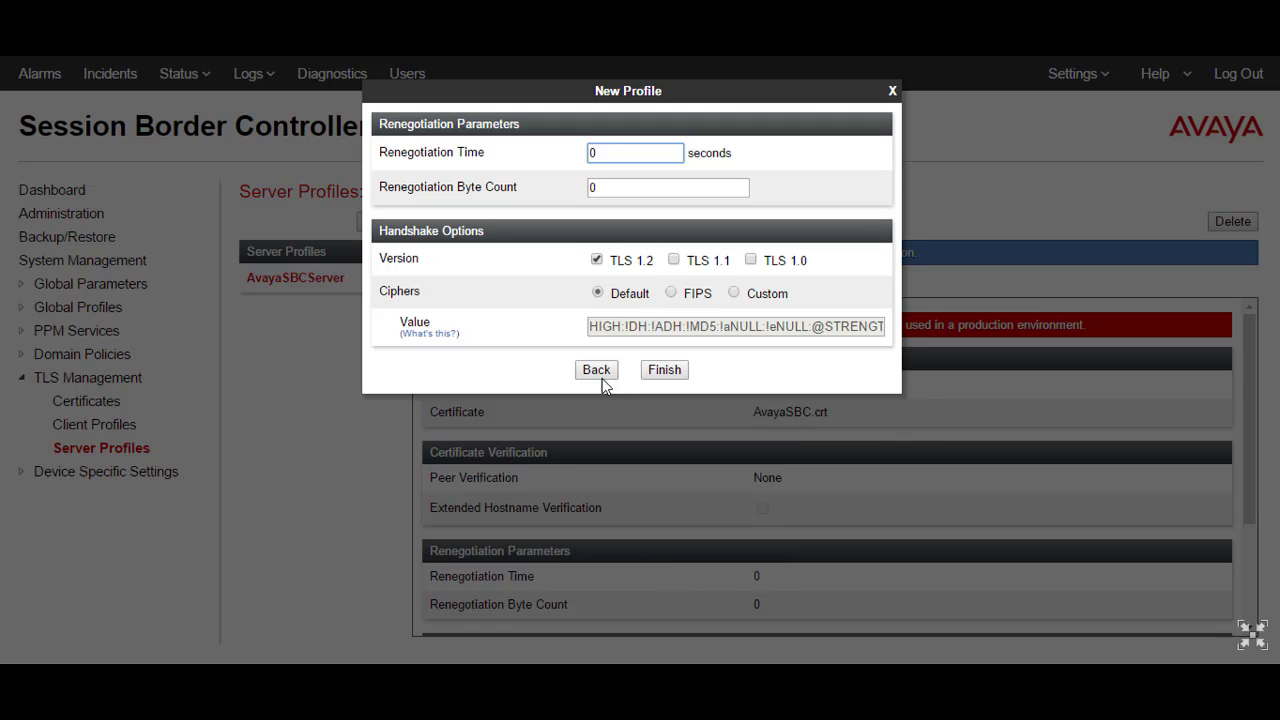
{"action": "left_click", "coordinate": [658, 371]}
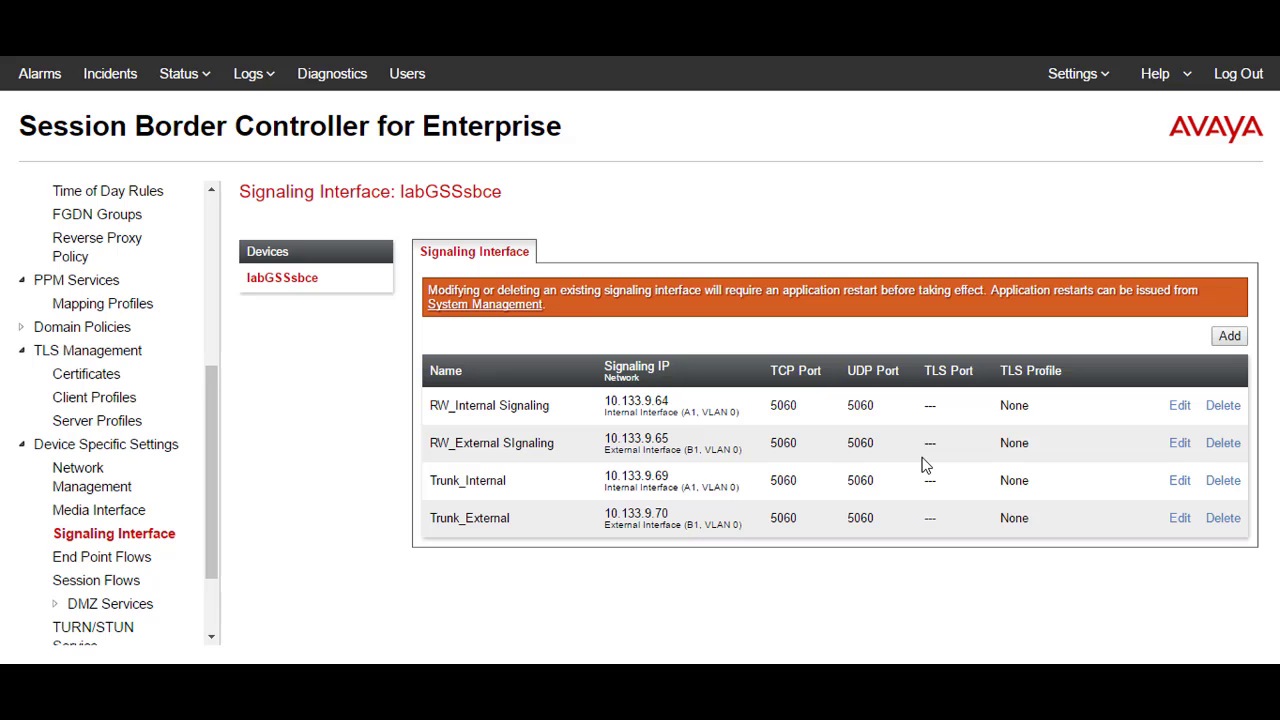
Give RW_External SIgnaling TLS port 5061 and TLS profile sbceExternal, then return to the dashboard.
{"action": "left_click", "coordinate": [1187, 449]}
{"action": "left_click", "coordinate": [660, 298]}
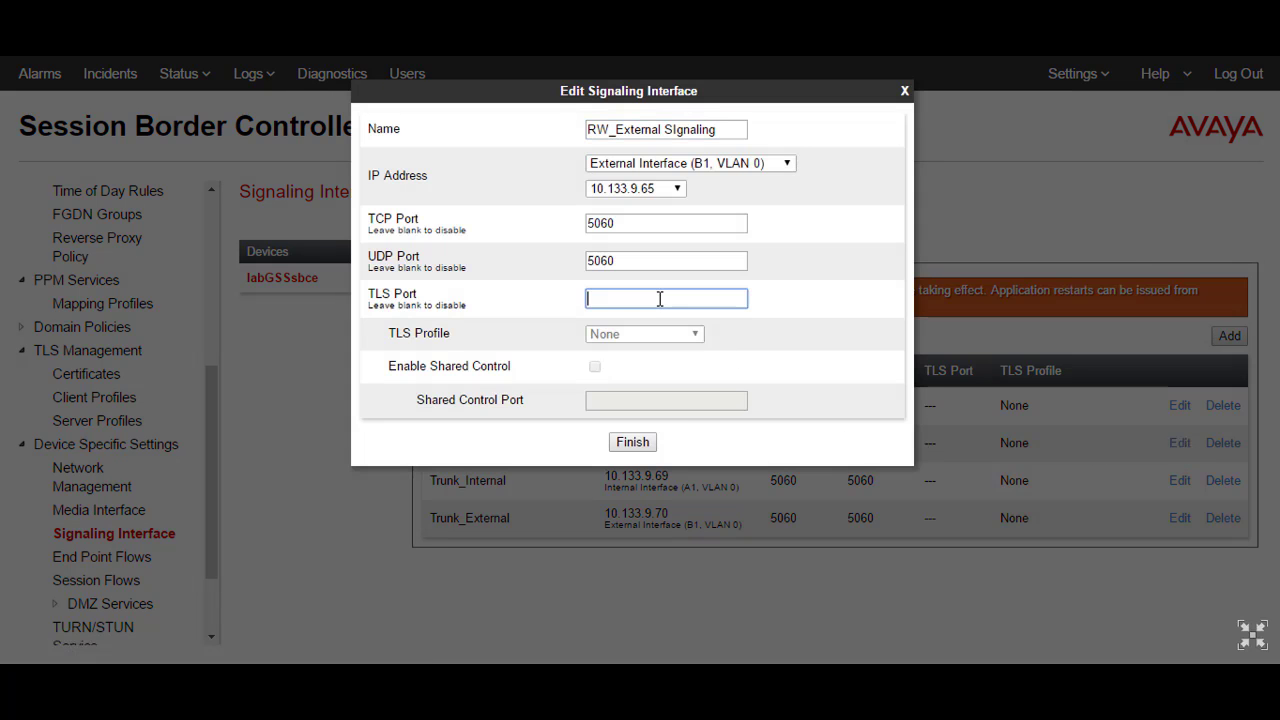
{"action": "type", "text": "5061"}
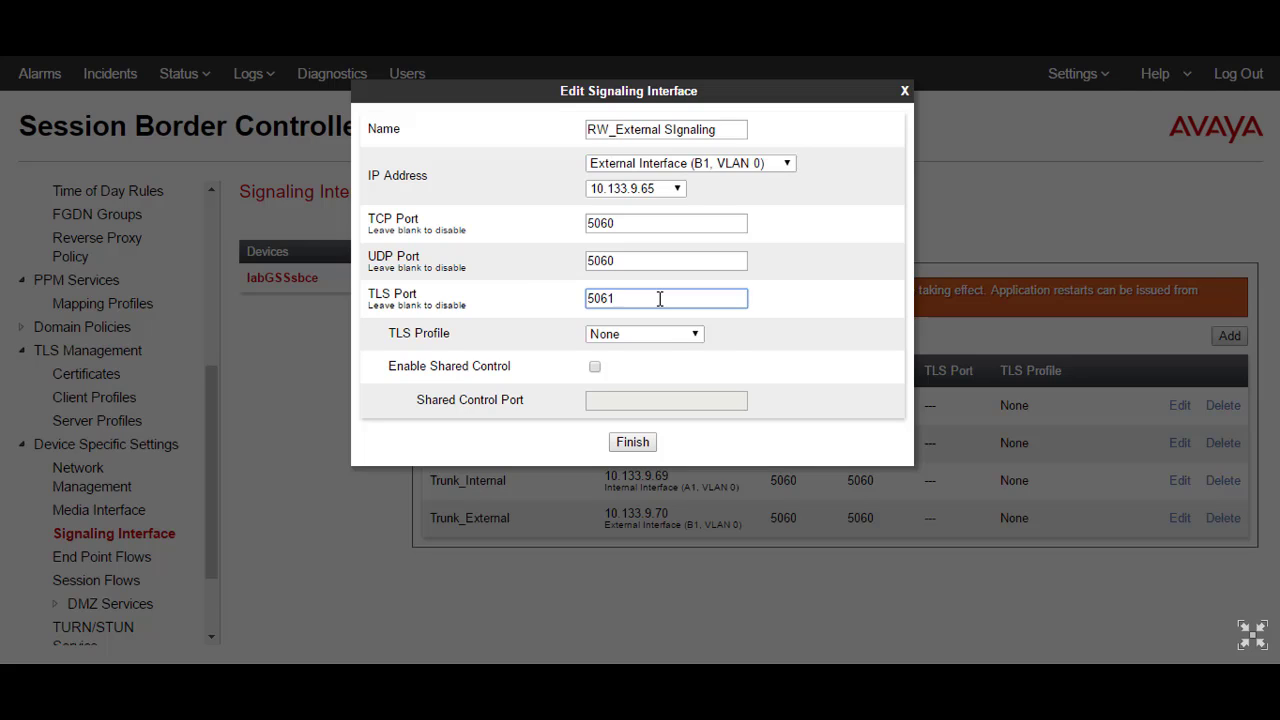
{"action": "left_click", "coordinate": [688, 343]}
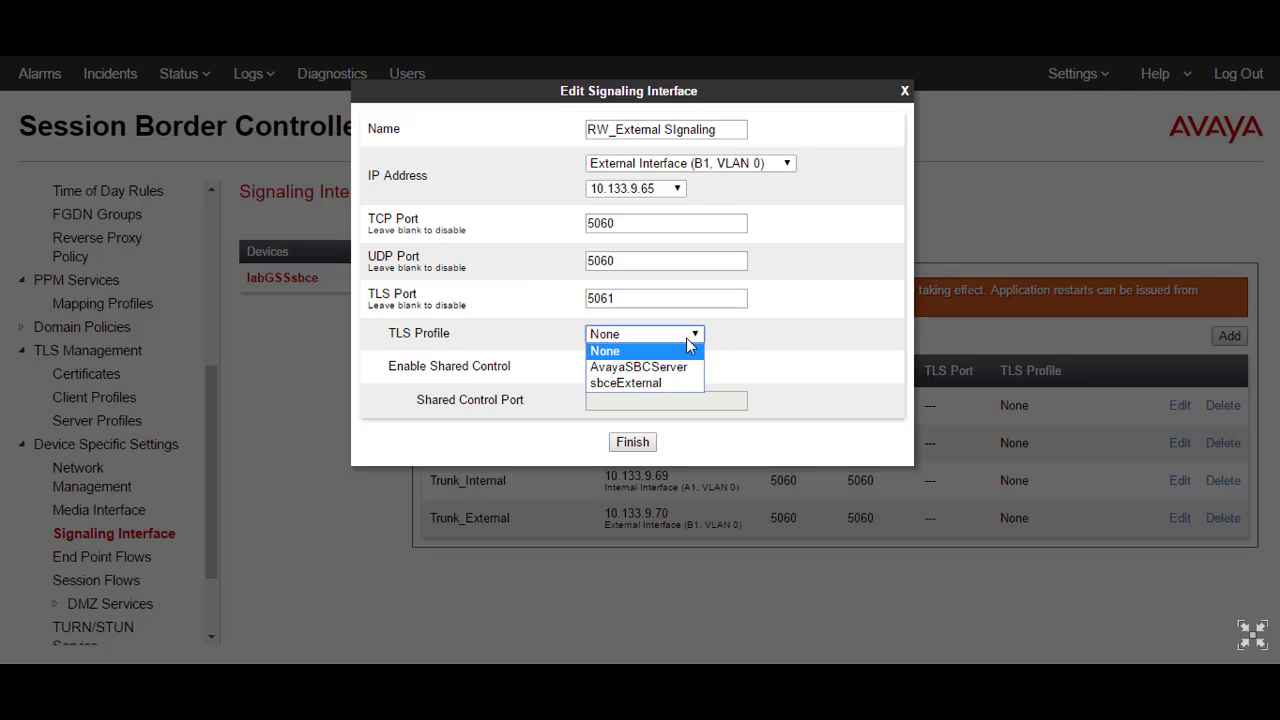
{"action": "left_click", "coordinate": [636, 381]}
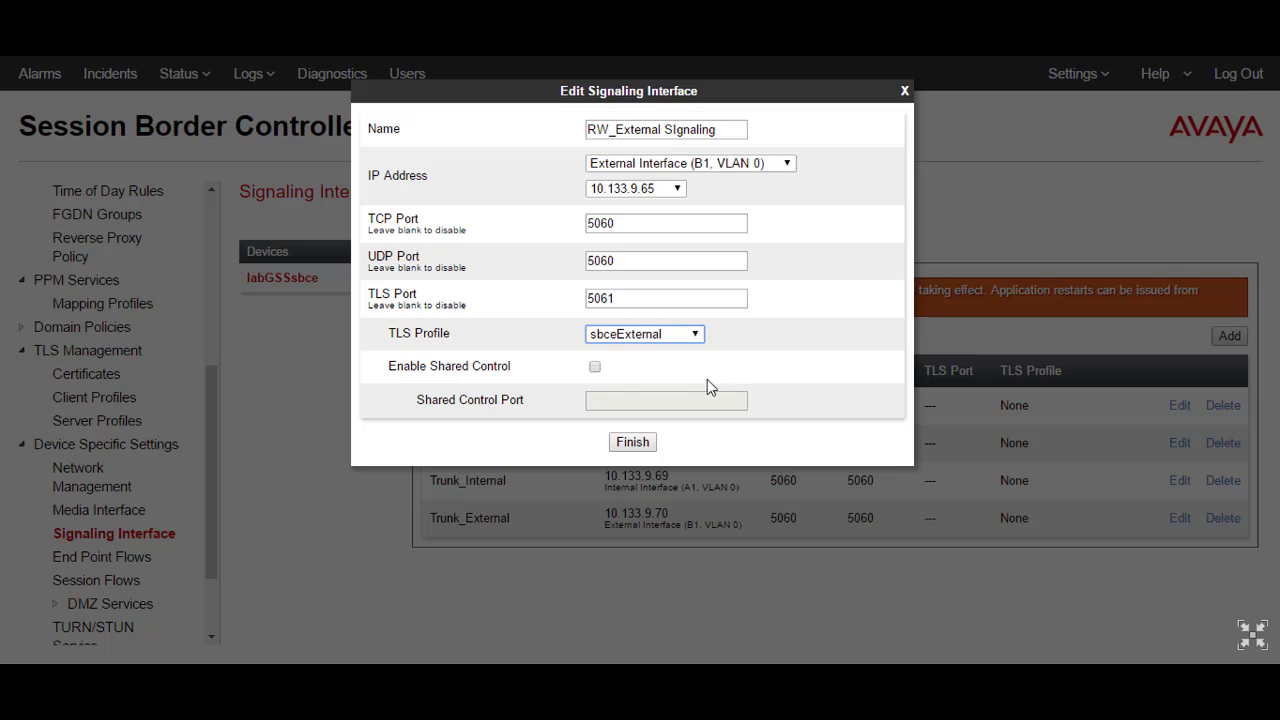
{"action": "left_click", "coordinate": [638, 445]}
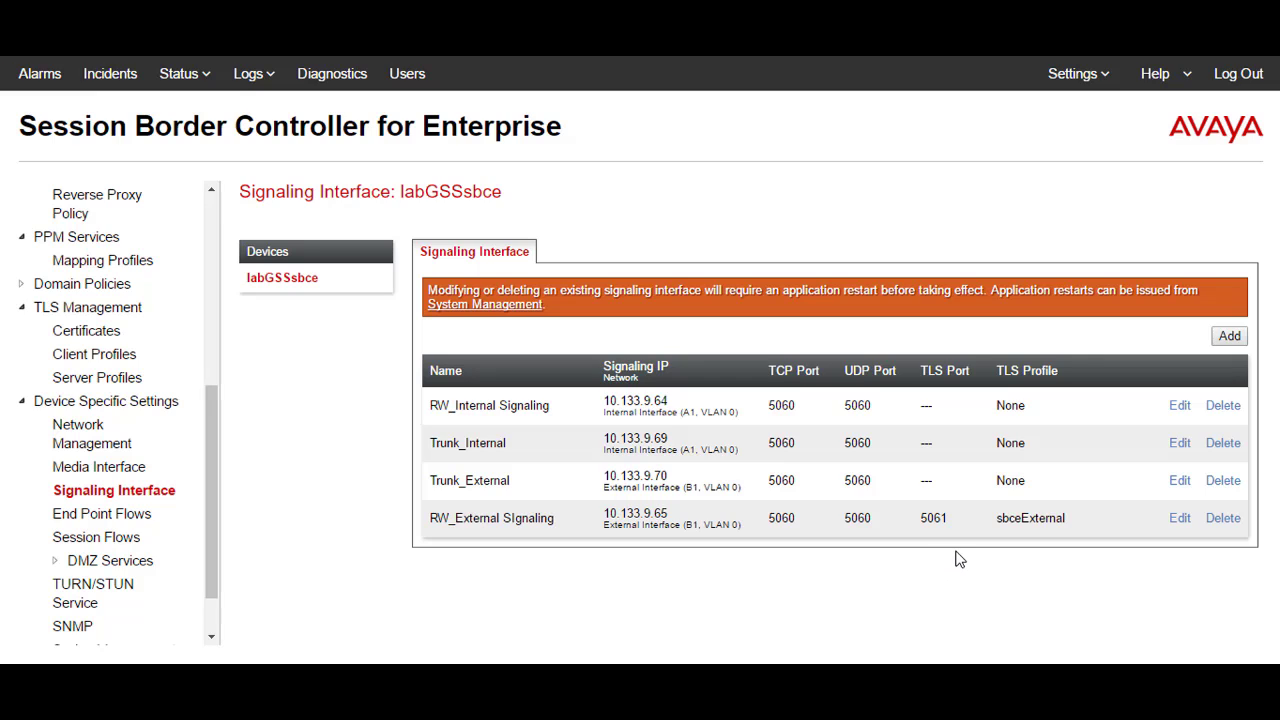
{"action": "scroll", "coordinate": [157, 214], "scroll_direction": "up", "scroll_amount": 5}
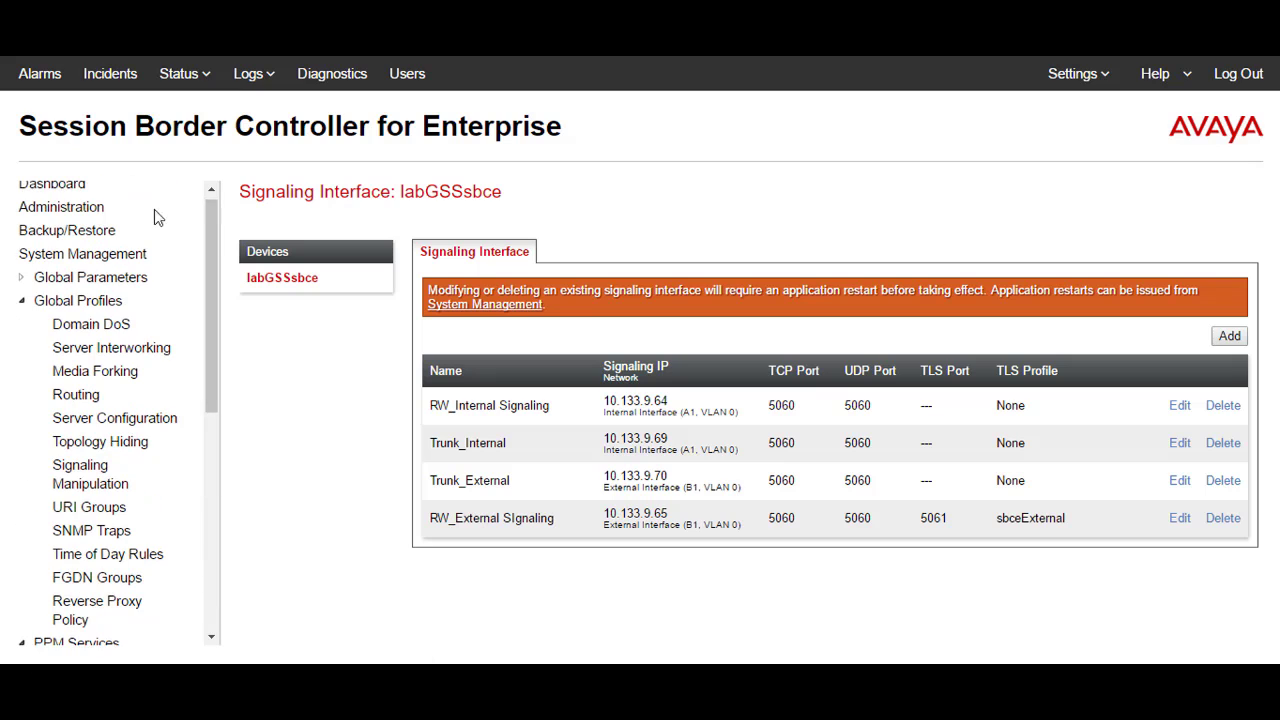
{"action": "left_click", "coordinate": [40, 190]}
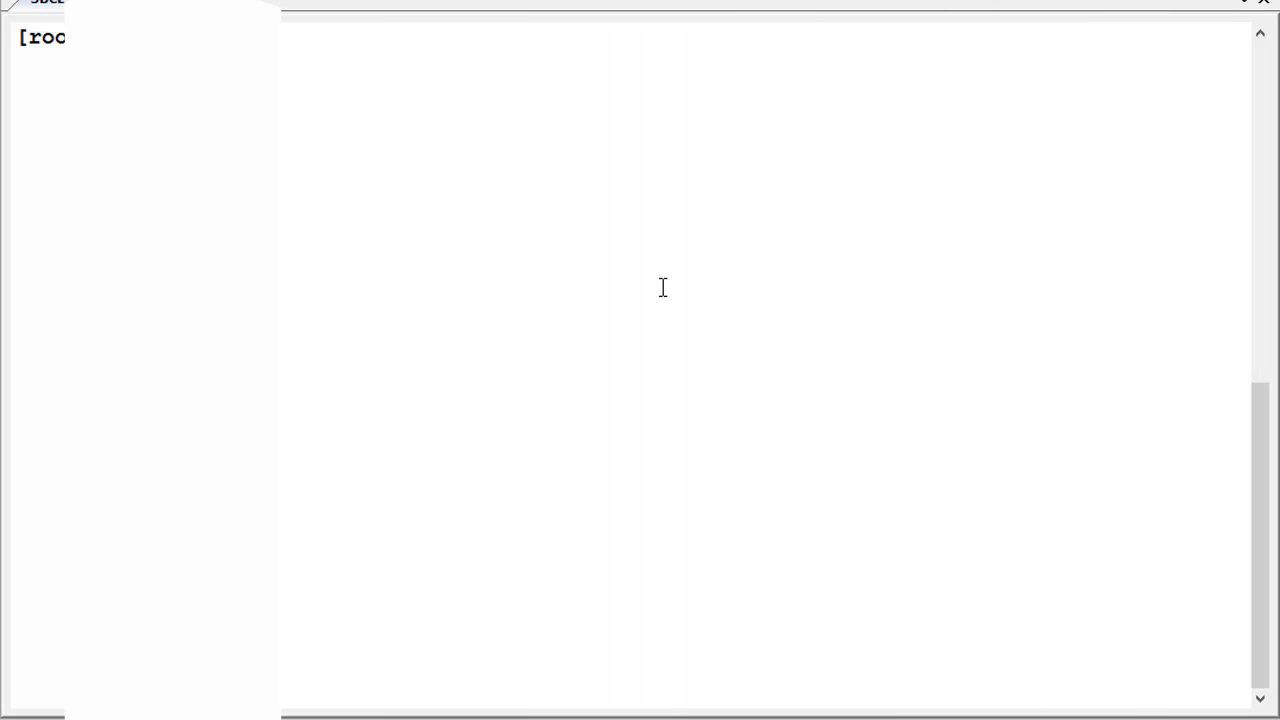
Change into /usr/local/ipcs/cert/key and list its files with ls -ltr.
{"action": "type", "text": "cd /"}
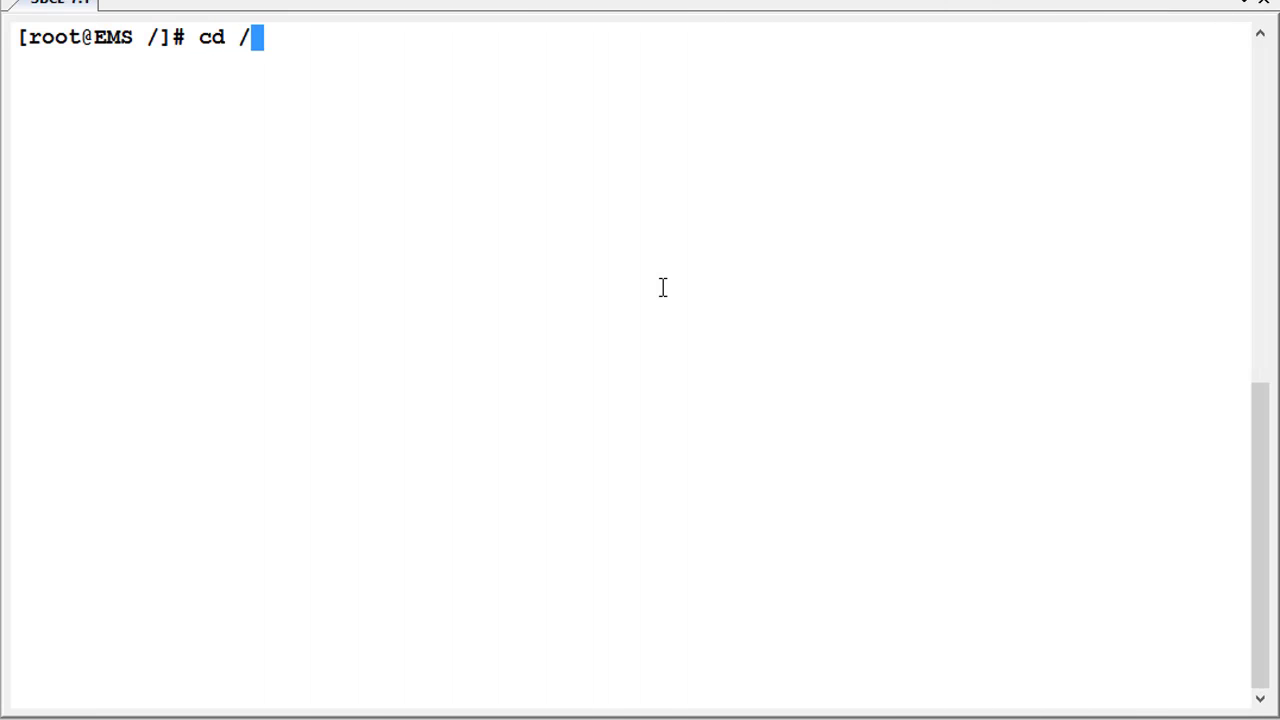
{"action": "type", "text": "usr/loc"}
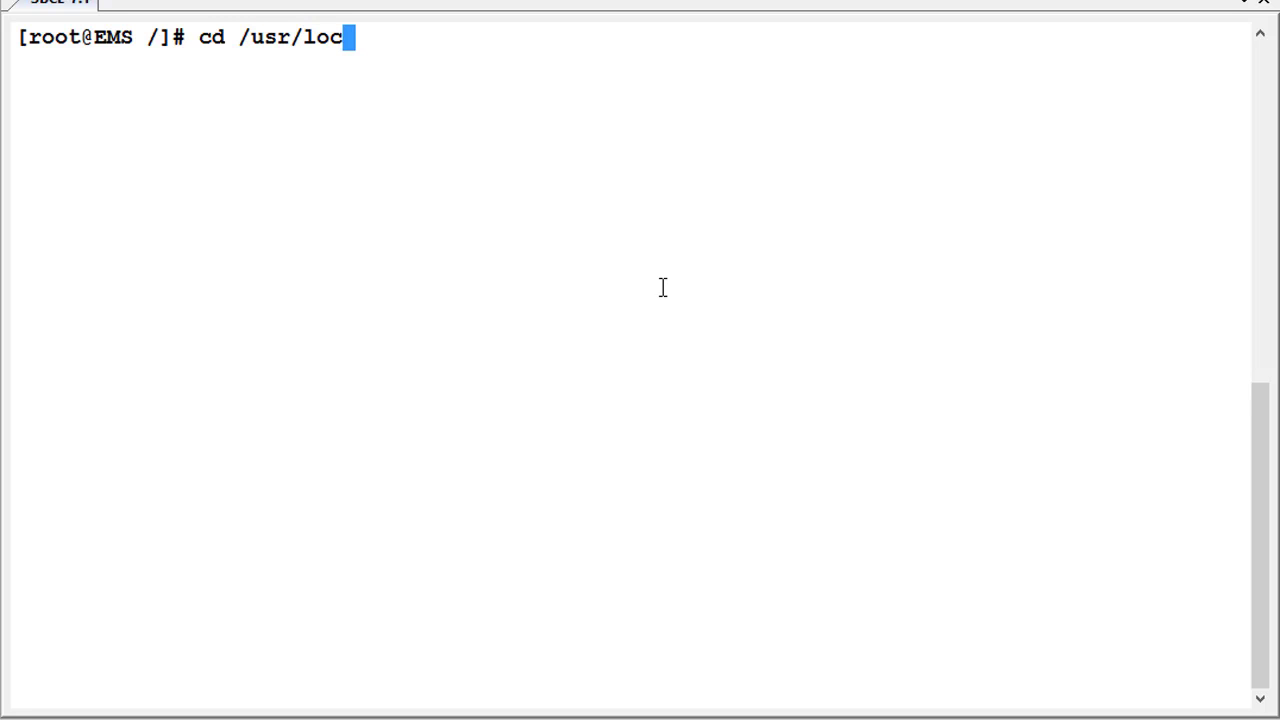
{"action": "key", "text": "Tab"}
{"action": "type", "text": "i"}
{"action": "key", "text": "Tab"}
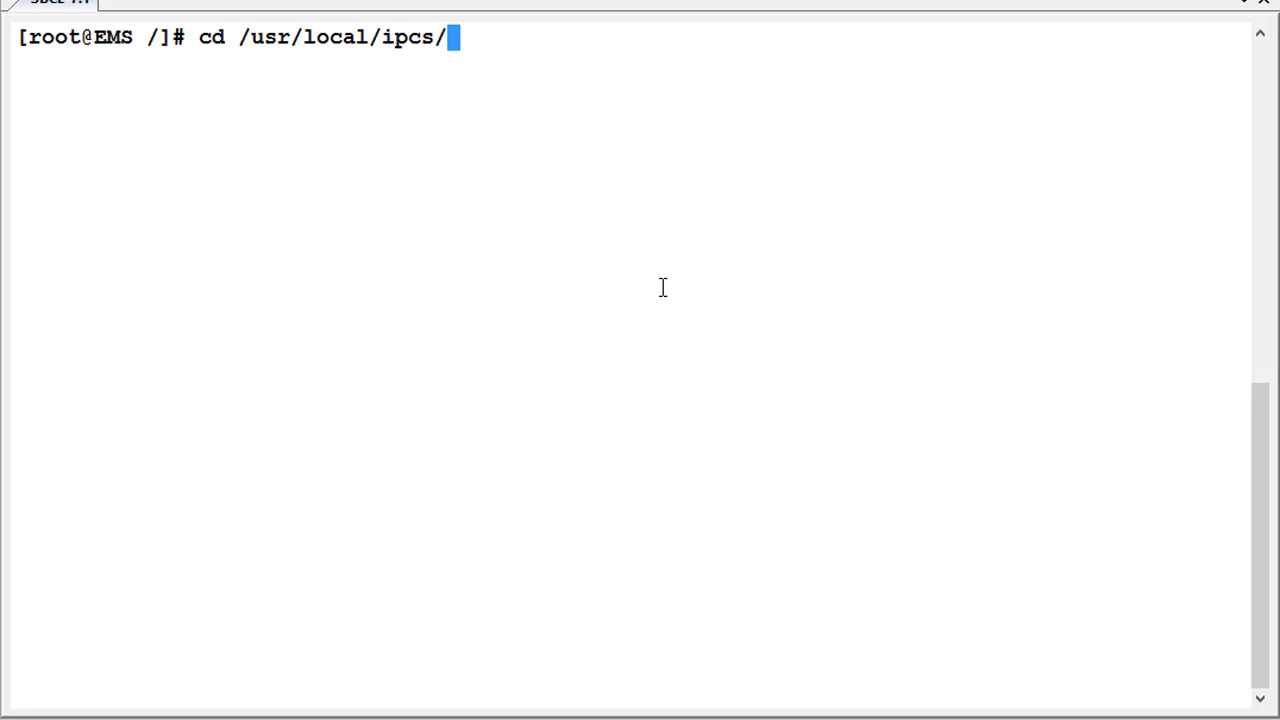
{"action": "type", "text": "ce"}
{"action": "key", "text": "Tab"}
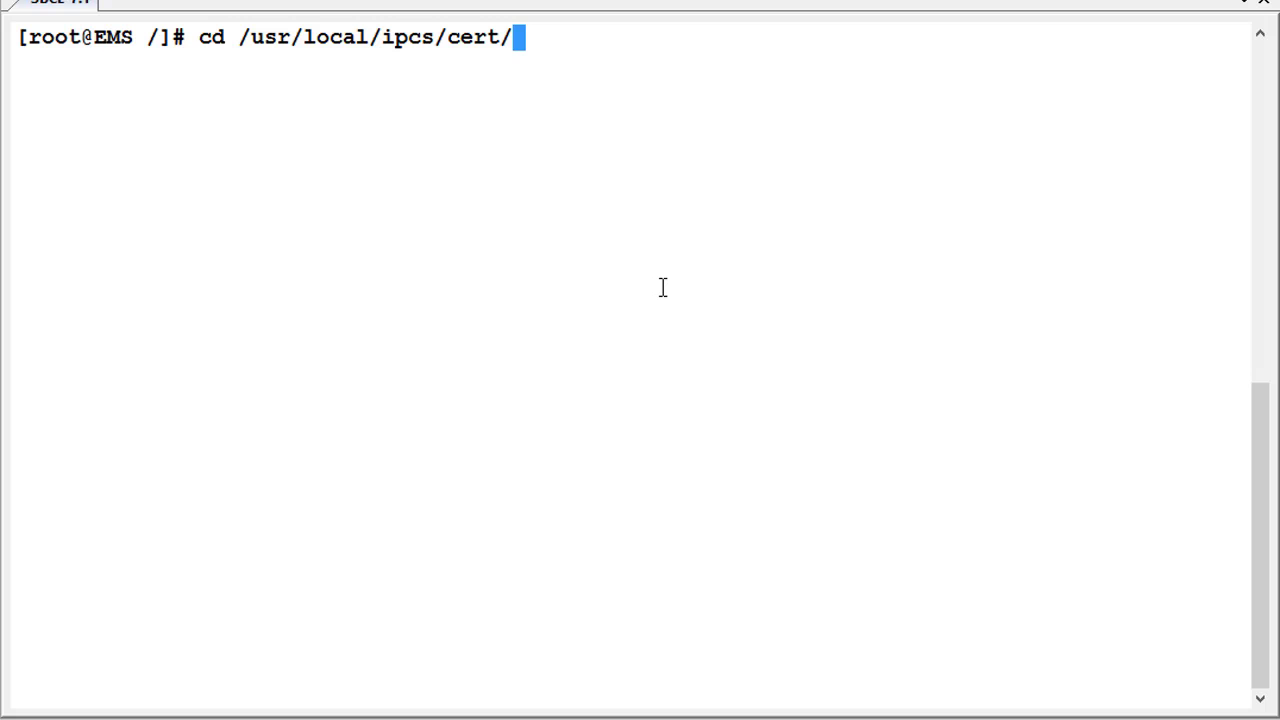
{"action": "type", "text": "ke"}
{"action": "key", "text": "Tab"}
{"action": "key", "text": "Return"}
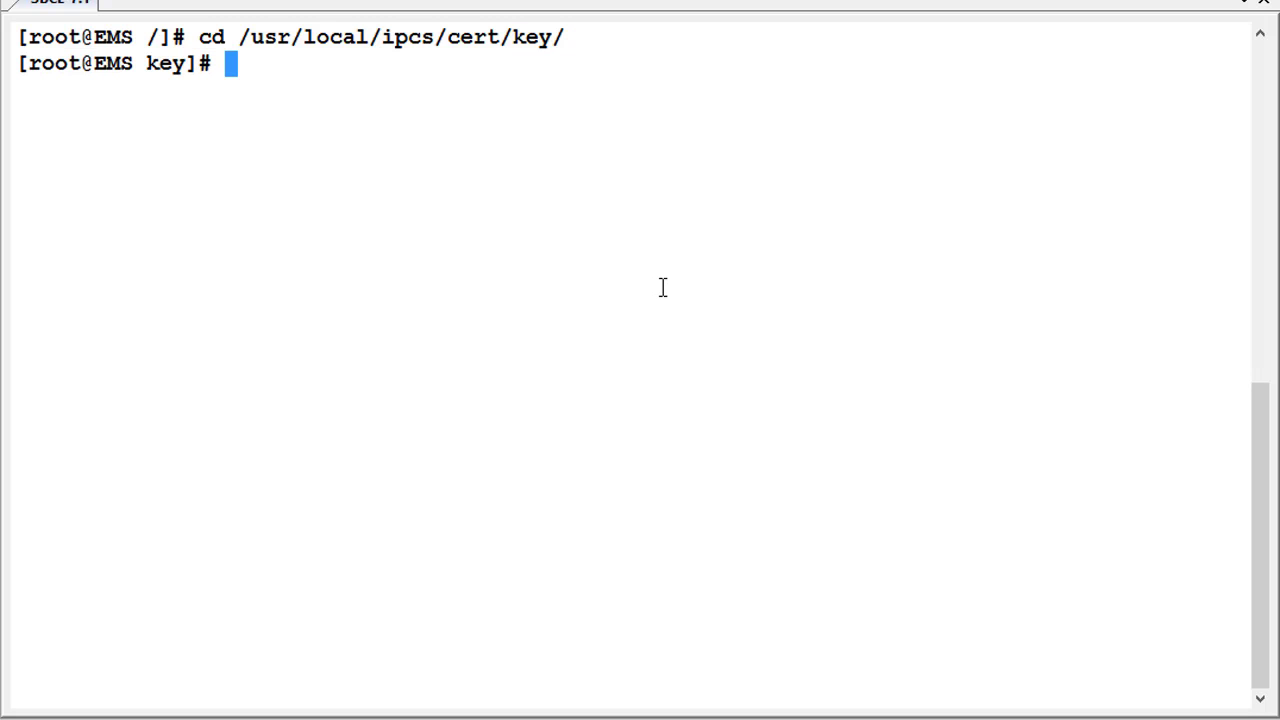
{"action": "type", "text": "ls -ltr"}
{"action": "key", "text": "Return"}
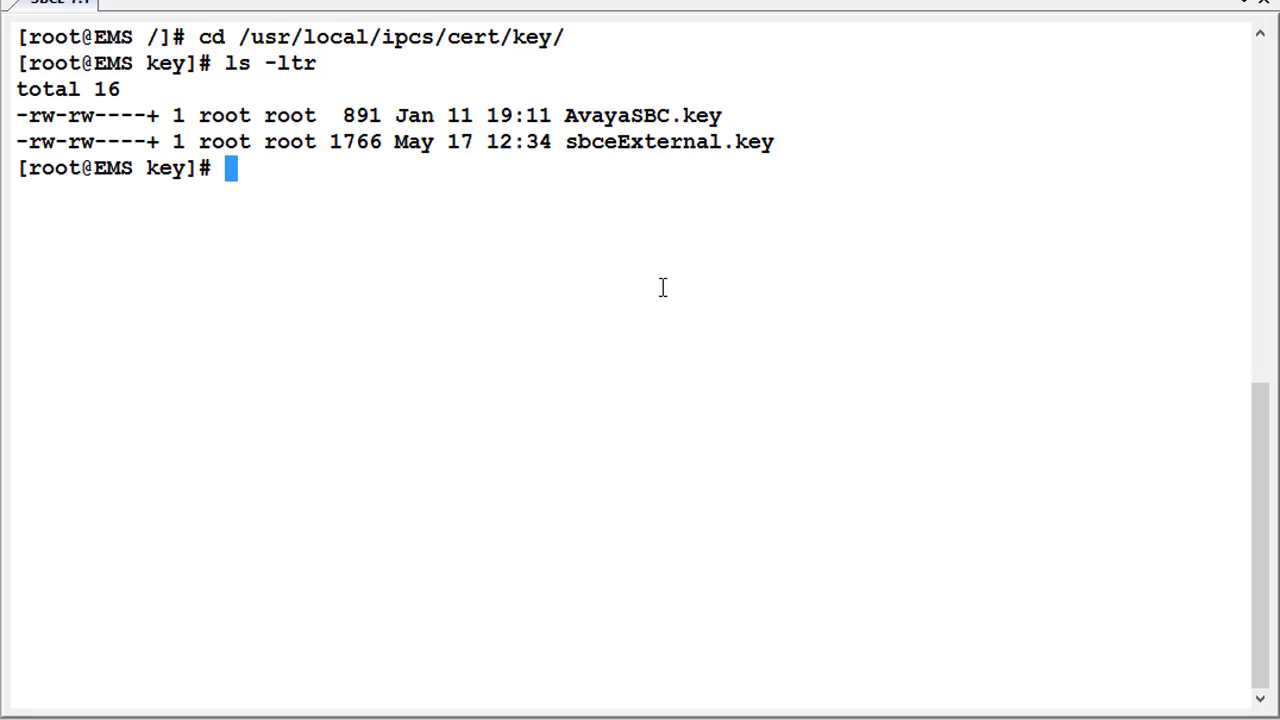
Run enc_key on sbceExternal.key with the key passphrase to encrypt it.
{"action": "left_click_drag", "start_coordinate": [553, 146], "coordinate": [772, 150]}
{"action": "left_click", "coordinate": [481, 261]}
{"action": "type", "text": "enc_"}
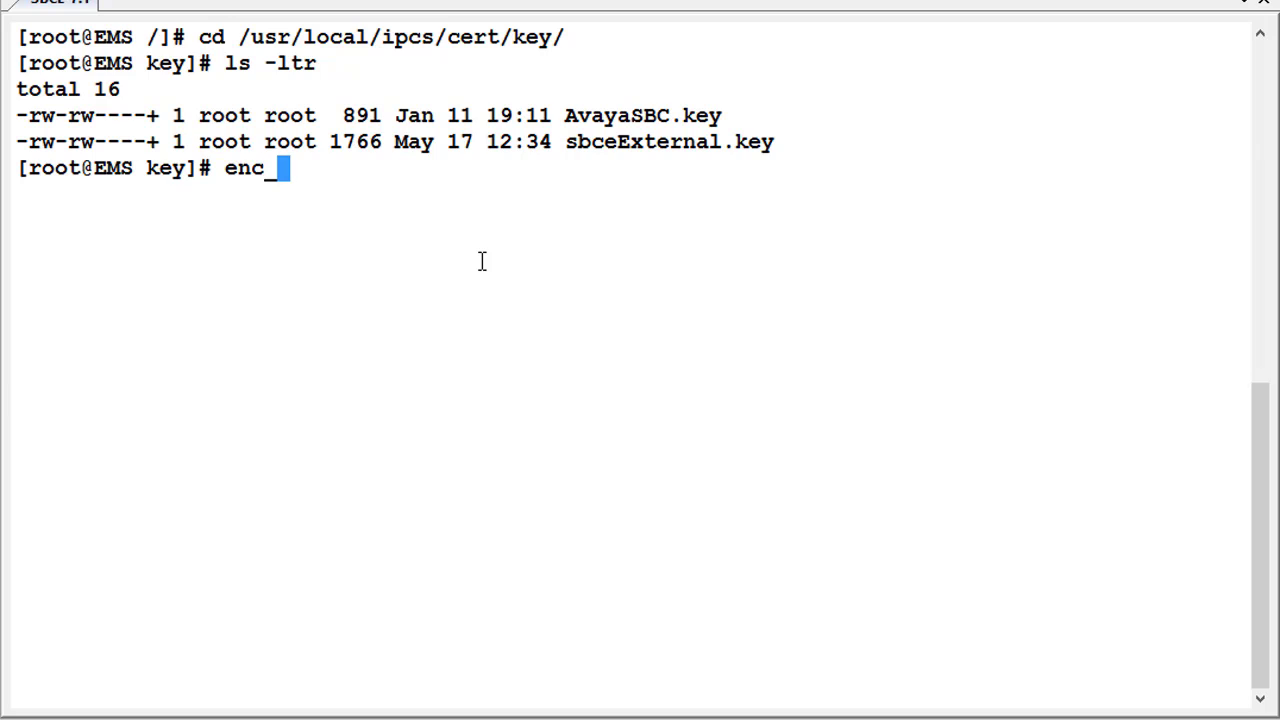
{"action": "type", "text": "key"}
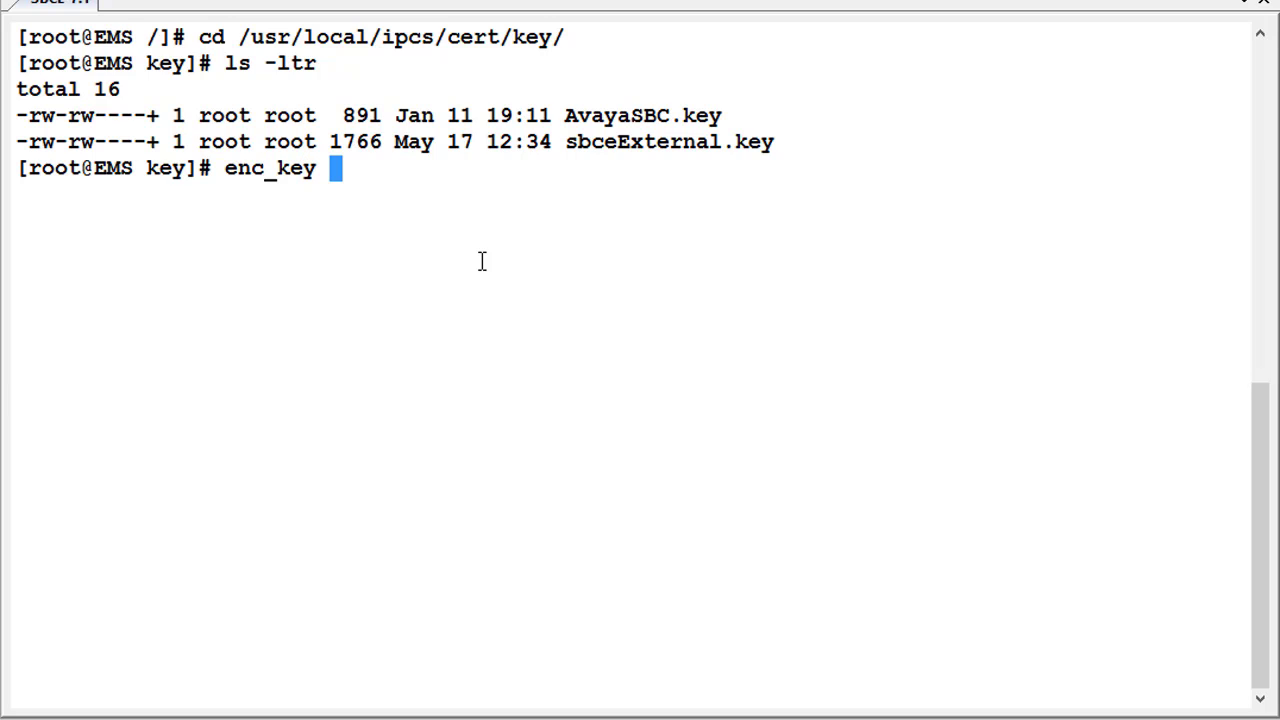
{"action": "double_click", "coordinate": [626, 141]}
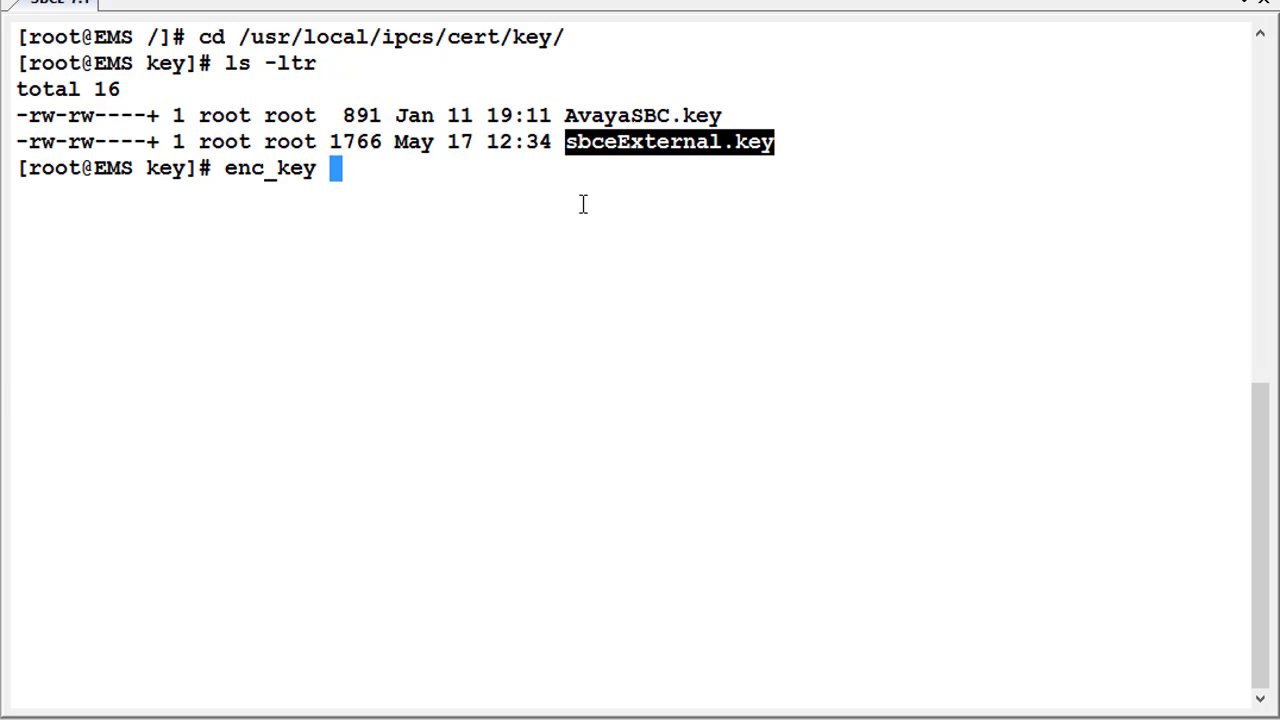
{"action": "right_click", "coordinate": [583, 203]}
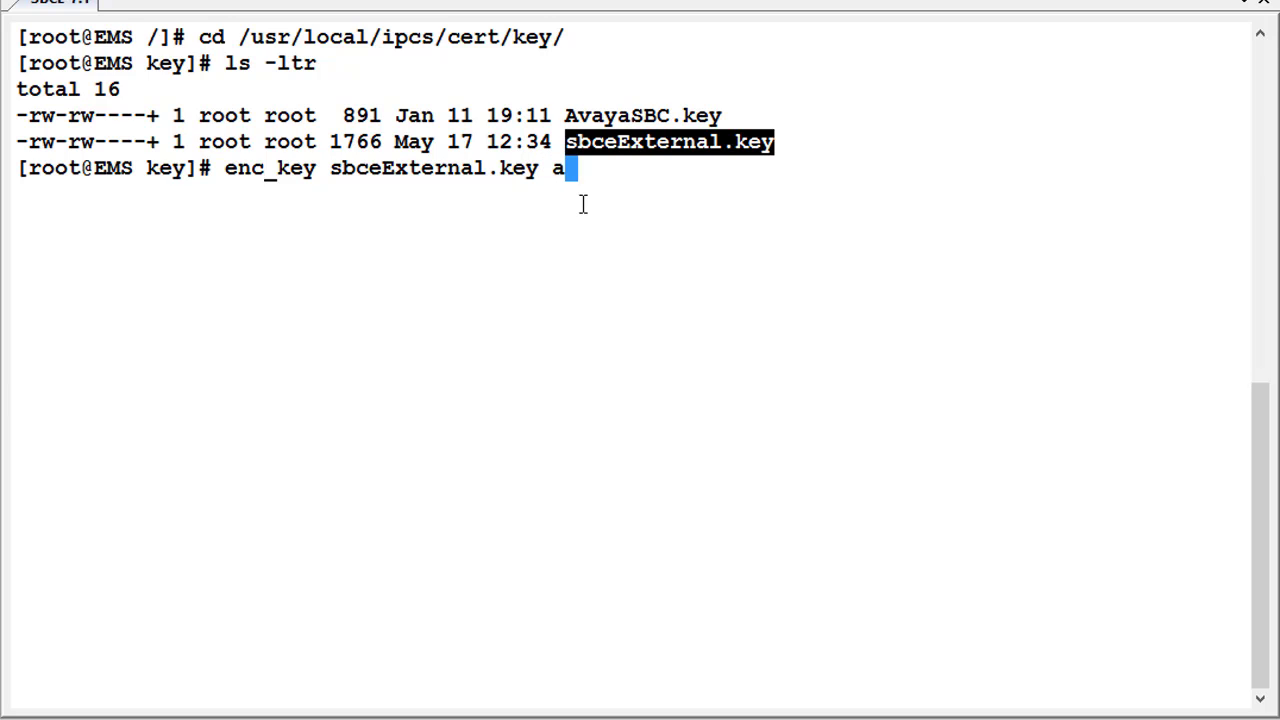
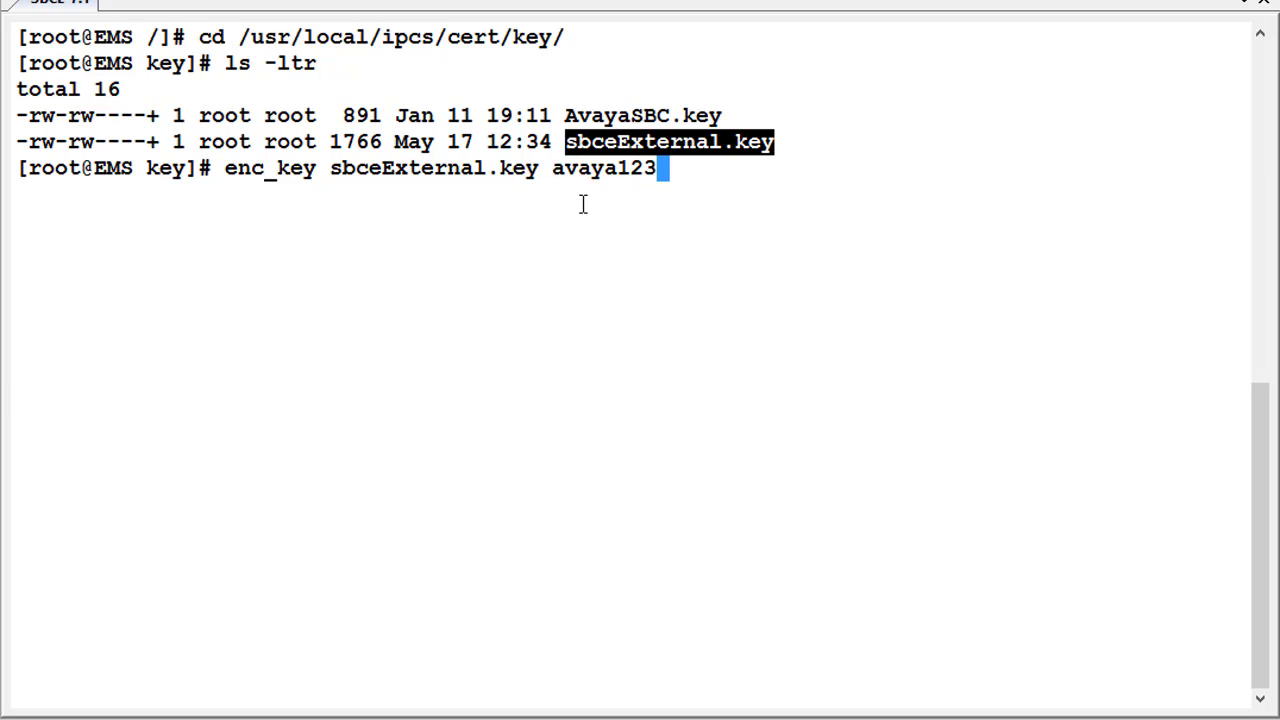
{"action": "key", "text": "Return"}
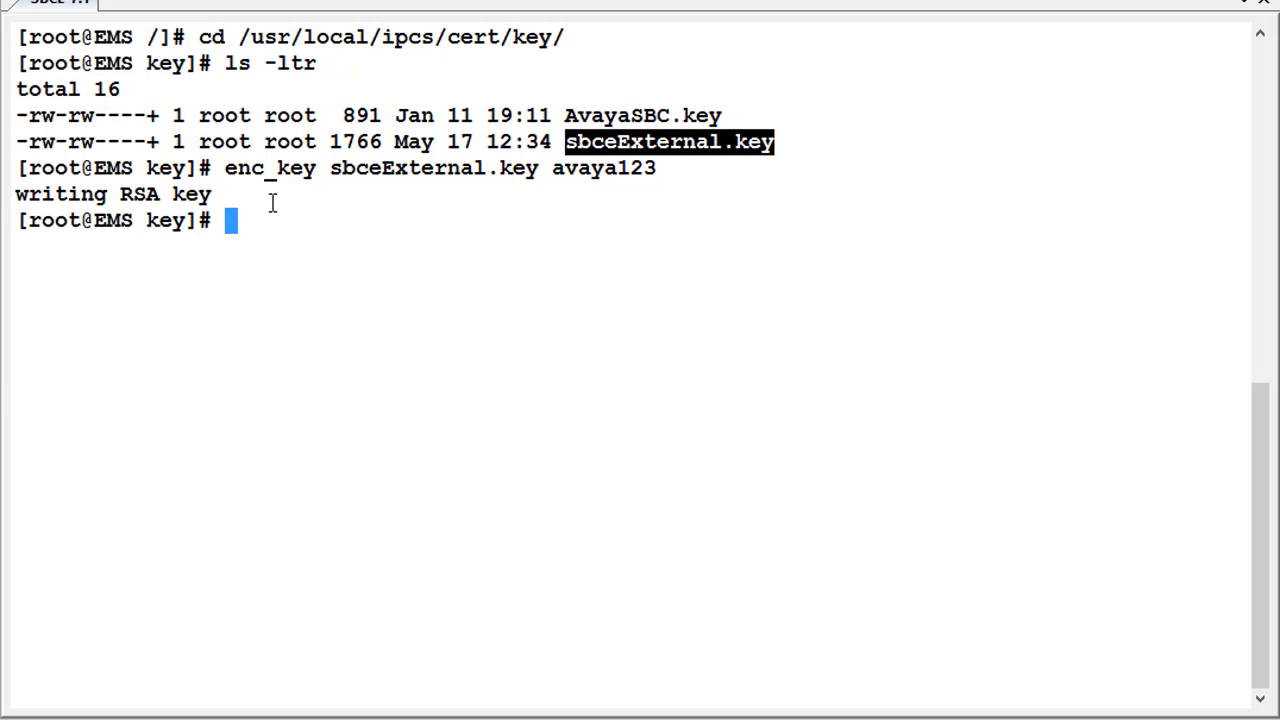
Confirm the 'writing RSA key' output and return to the SBCE dashboard.
{"action": "left_click_drag", "start_coordinate": [15, 194], "coordinate": [233, 199]}
{"action": "left_click", "coordinate": [357, 246]}
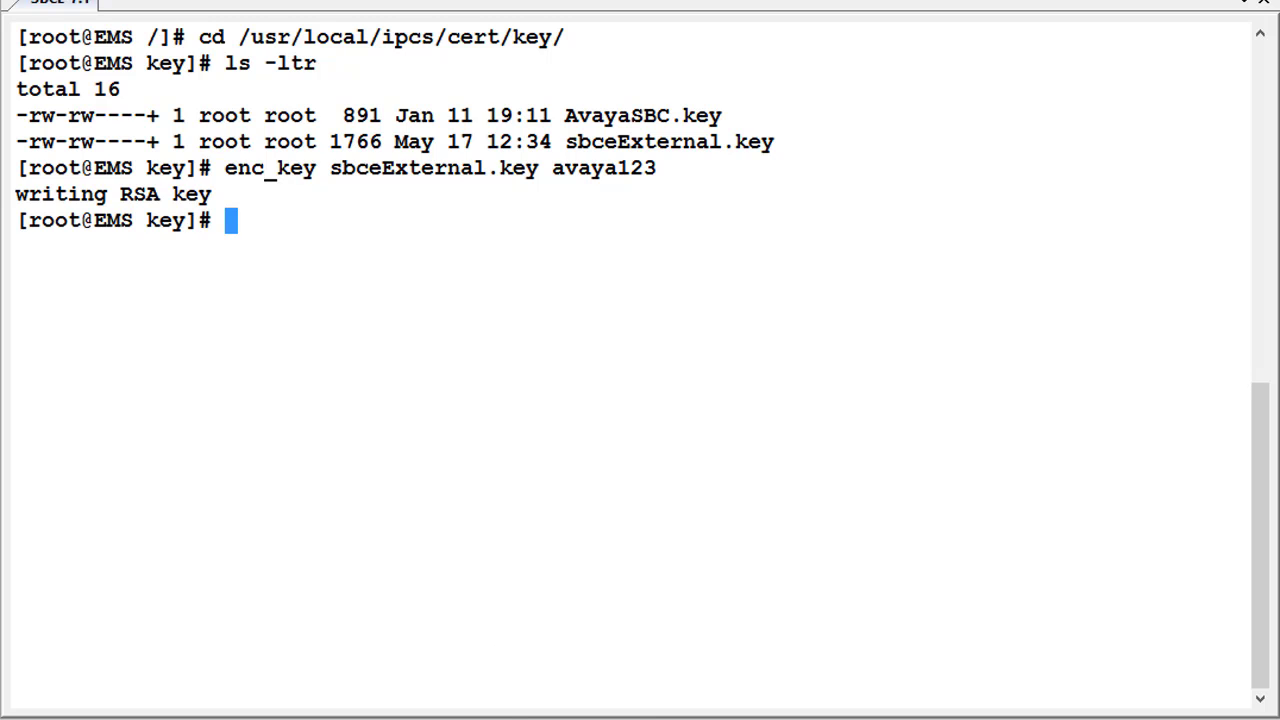
{"action": "left_click", "coordinate": [500, 715]}
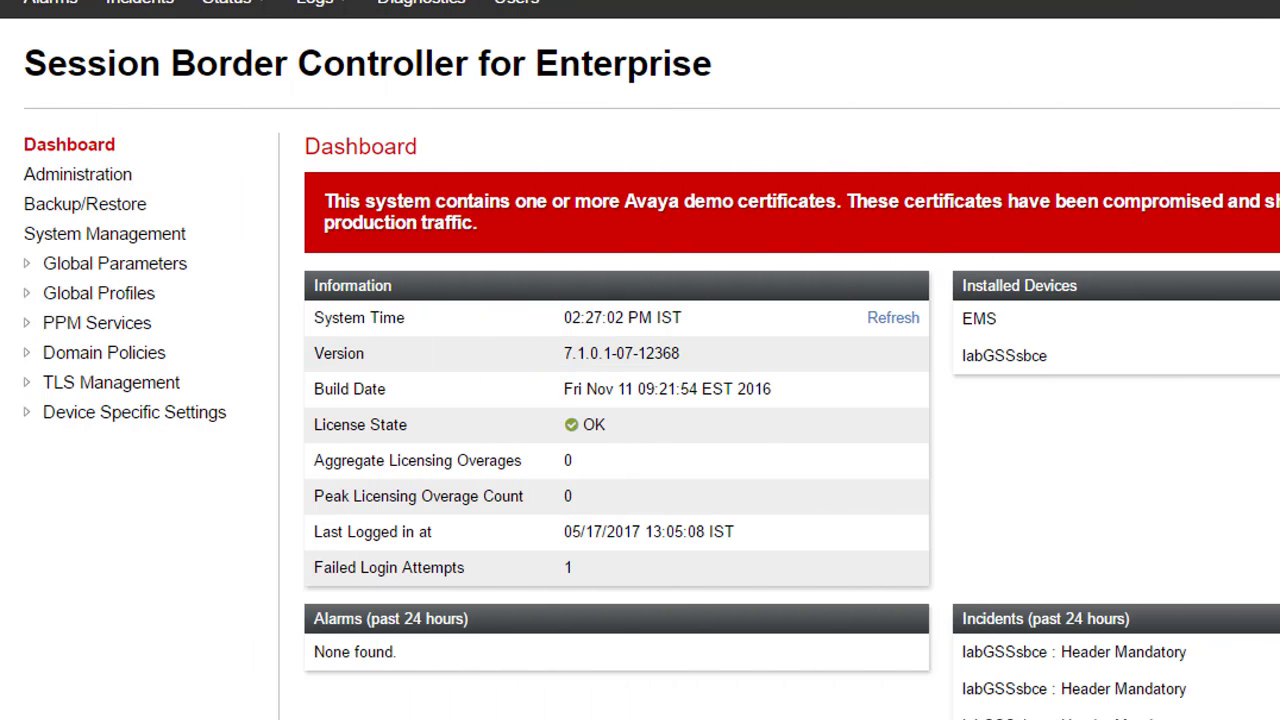
{"action": "scroll", "coordinate": [792, 420], "scroll_direction": "down", "scroll_amount": 2}
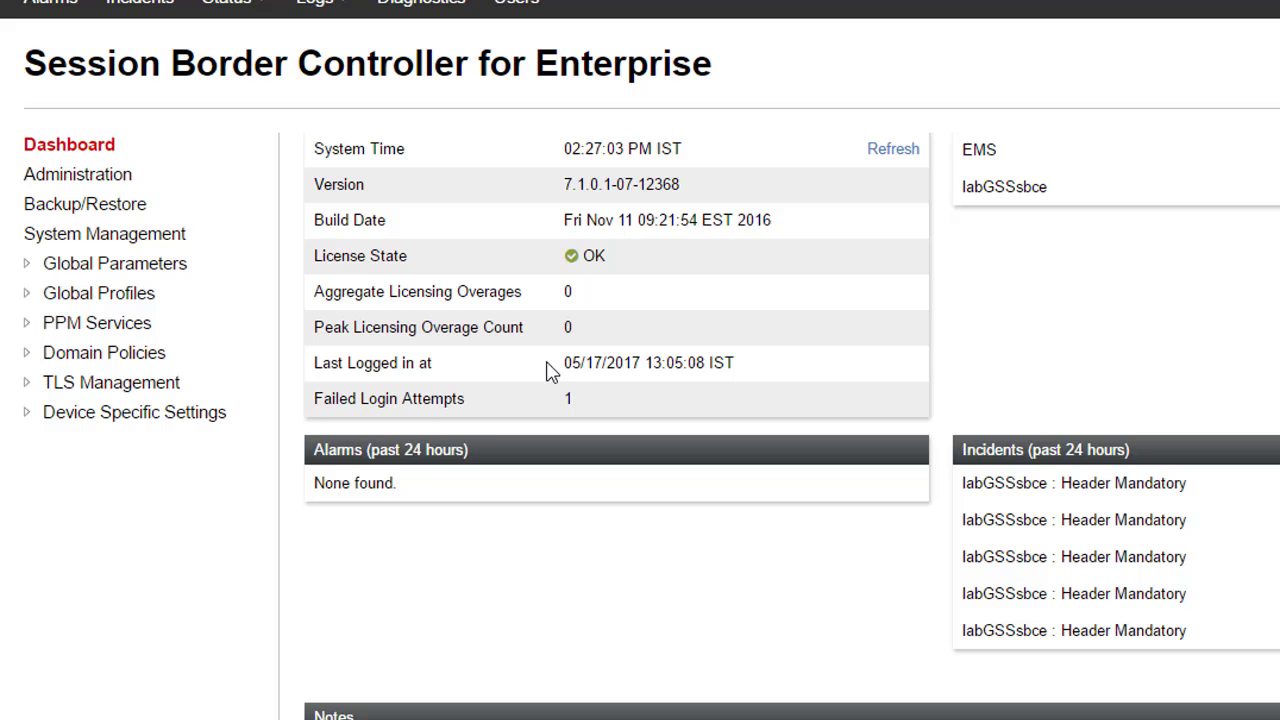